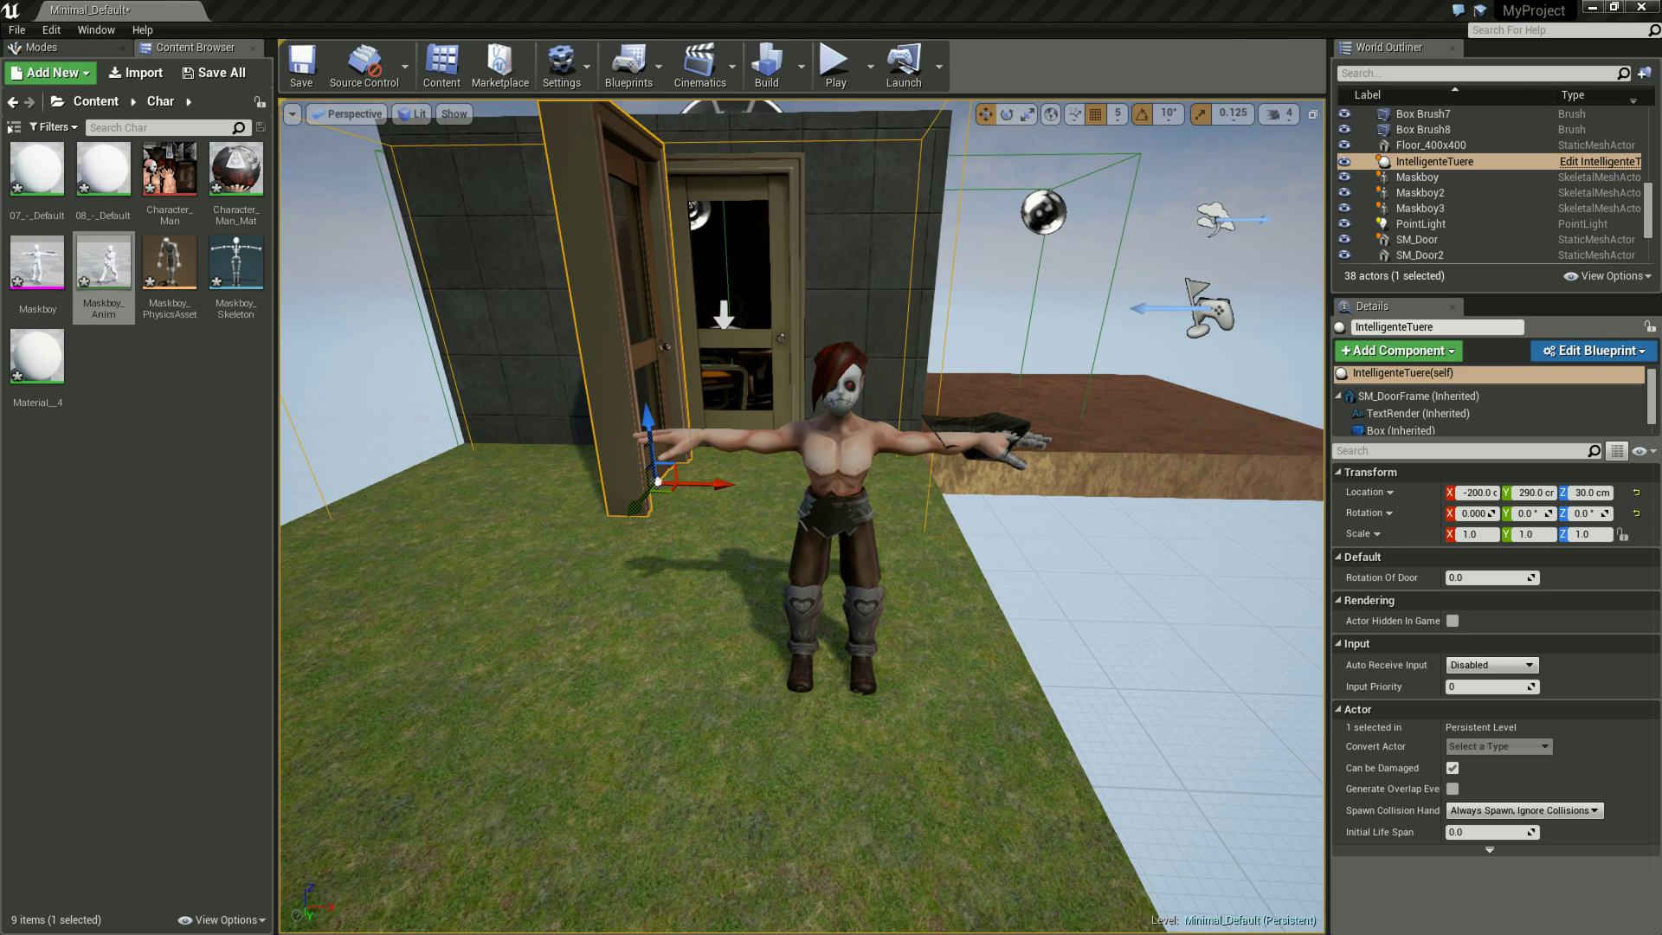
# Select the Maskboy3 character and review its Maskboy skeletal mesh and materials in Details.
pyautogui.click(835, 520)
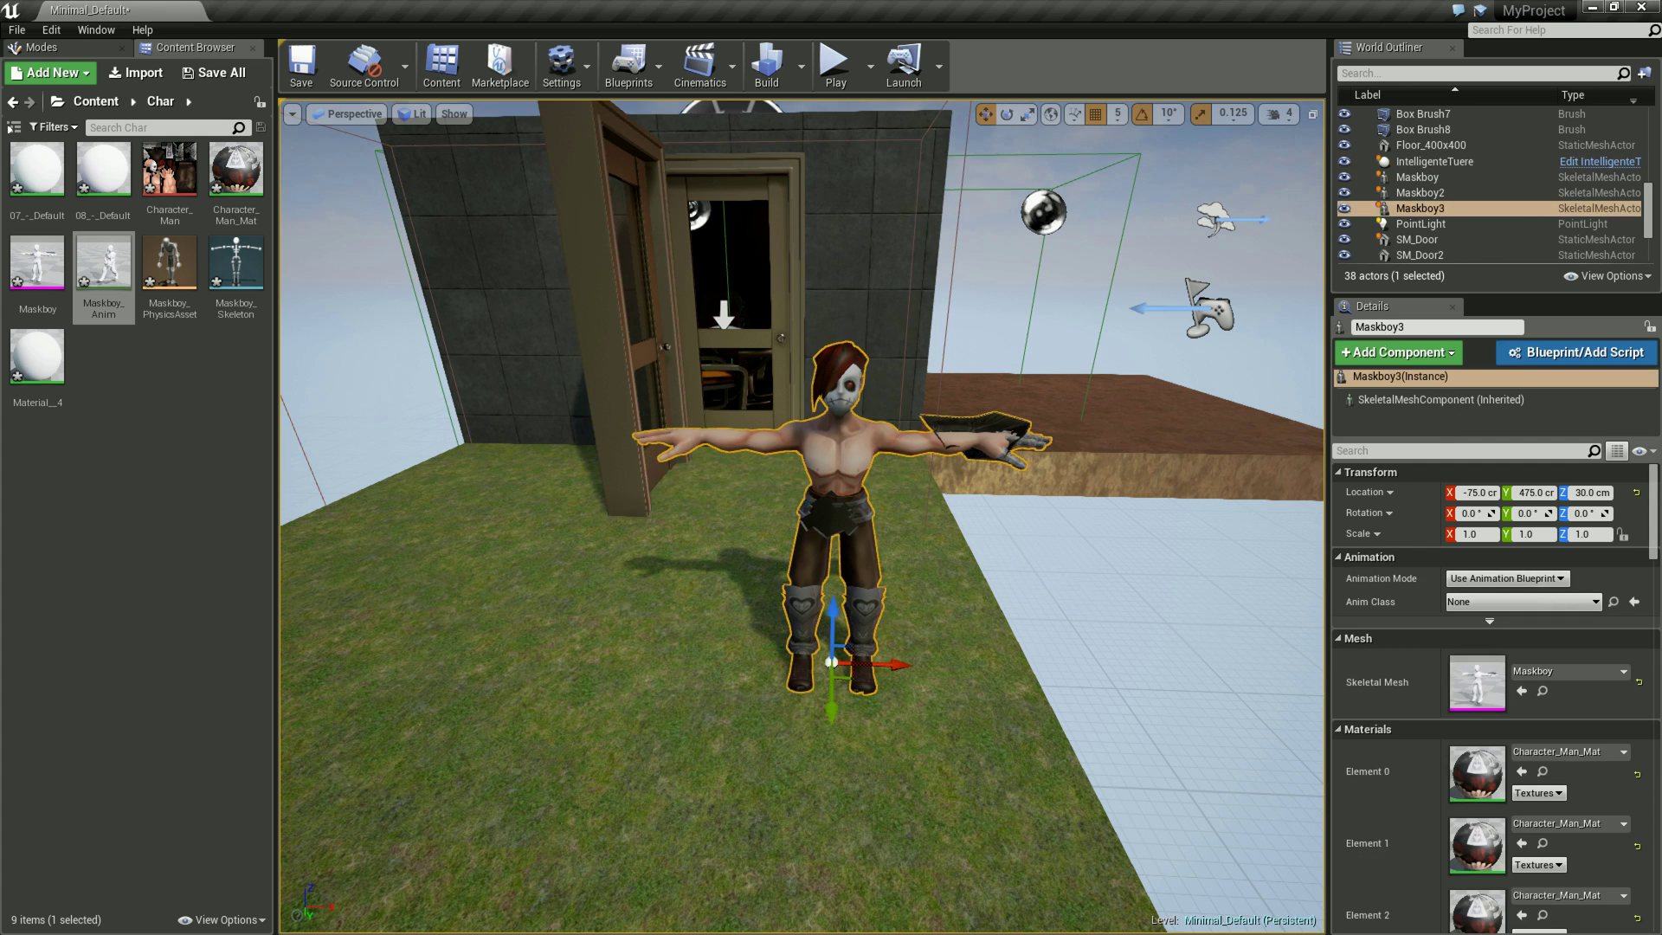
pyautogui.scroll(-3, 1495, 693)
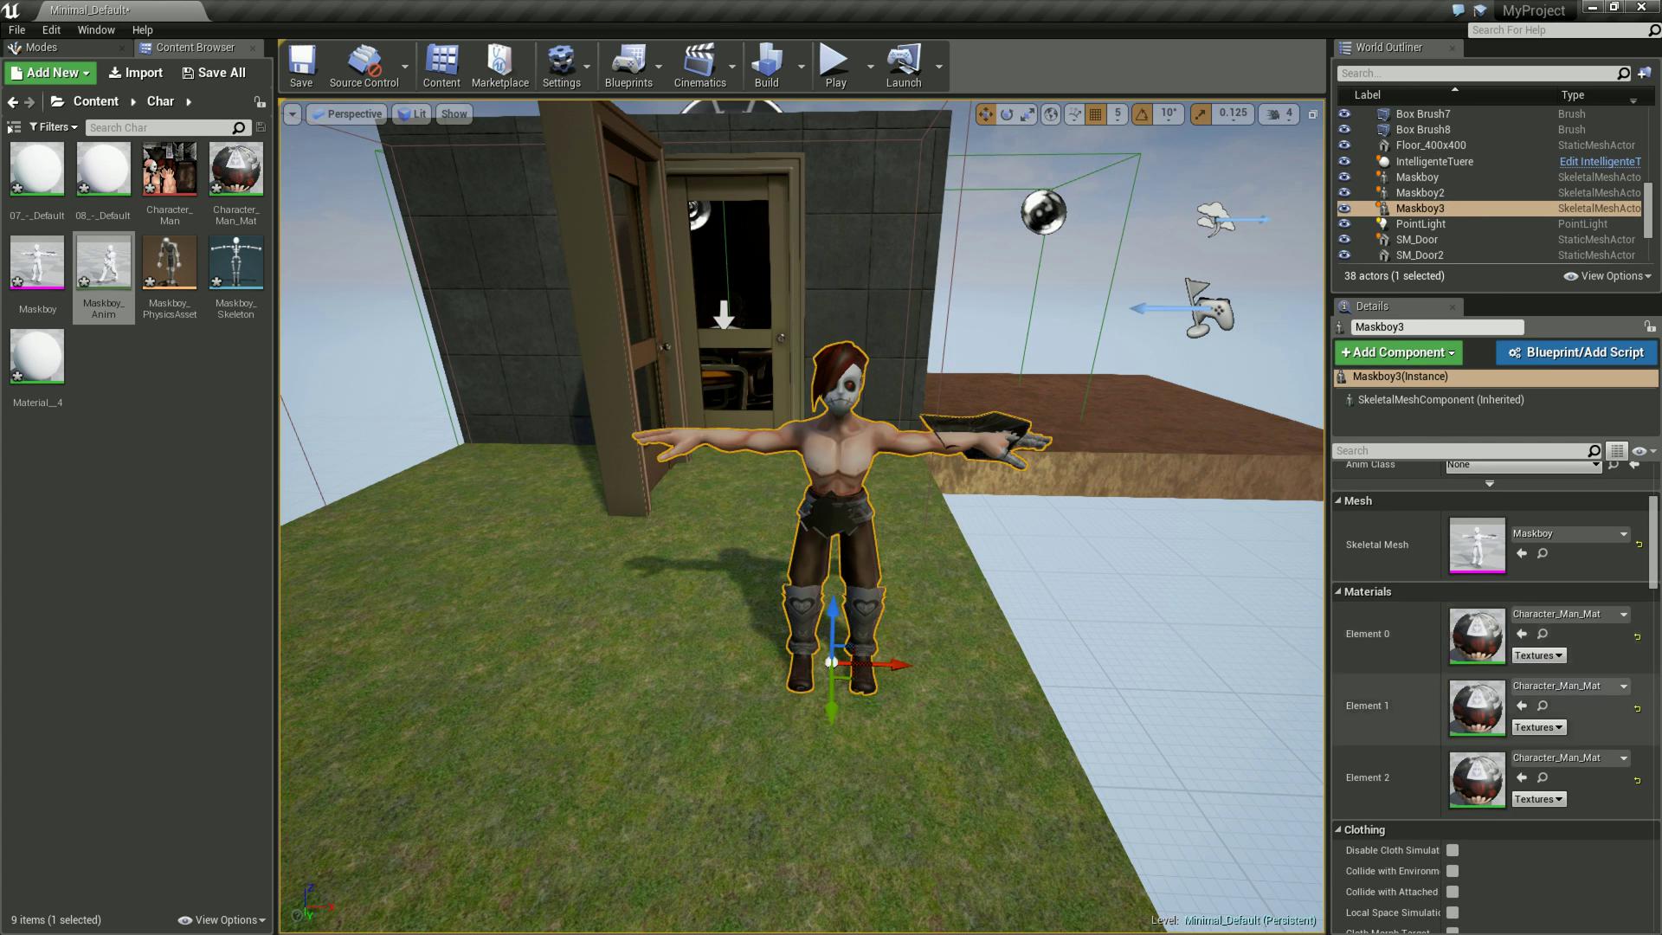
pyautogui.scroll(3, 1476, 684)
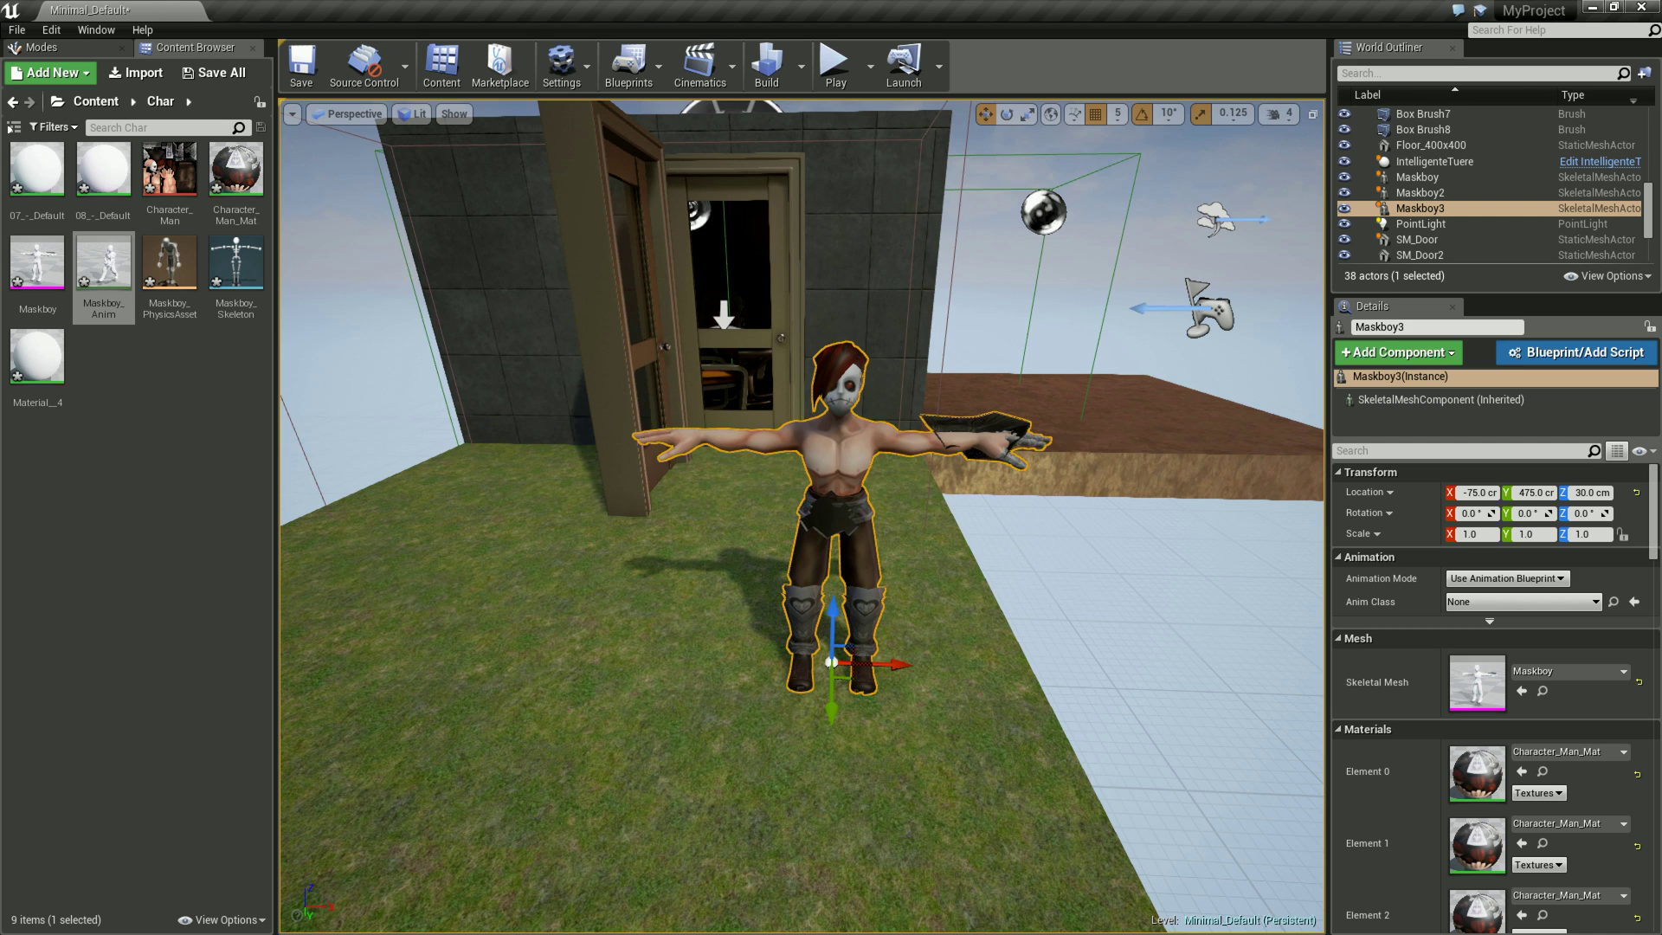
# Open Maskboy_Skeleton from the Content Browser in the Skeleton editor.
pyautogui.moveTo(173, 169)
pyautogui.moveTo(37, 260)
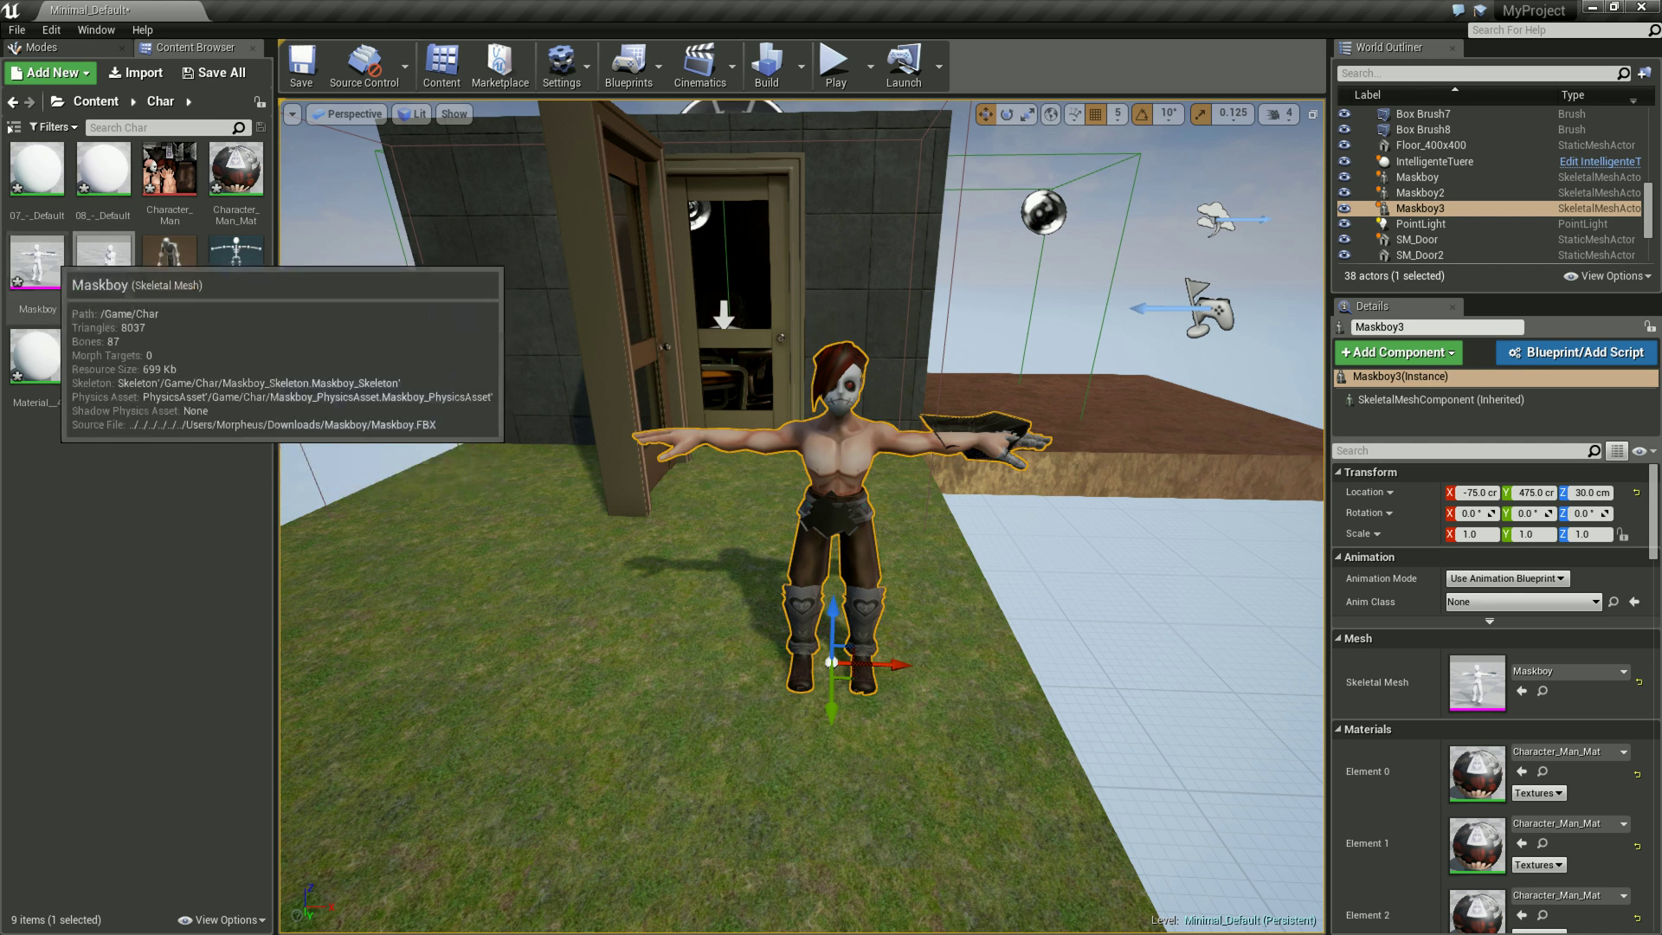
pyautogui.doubleClick(235, 260)
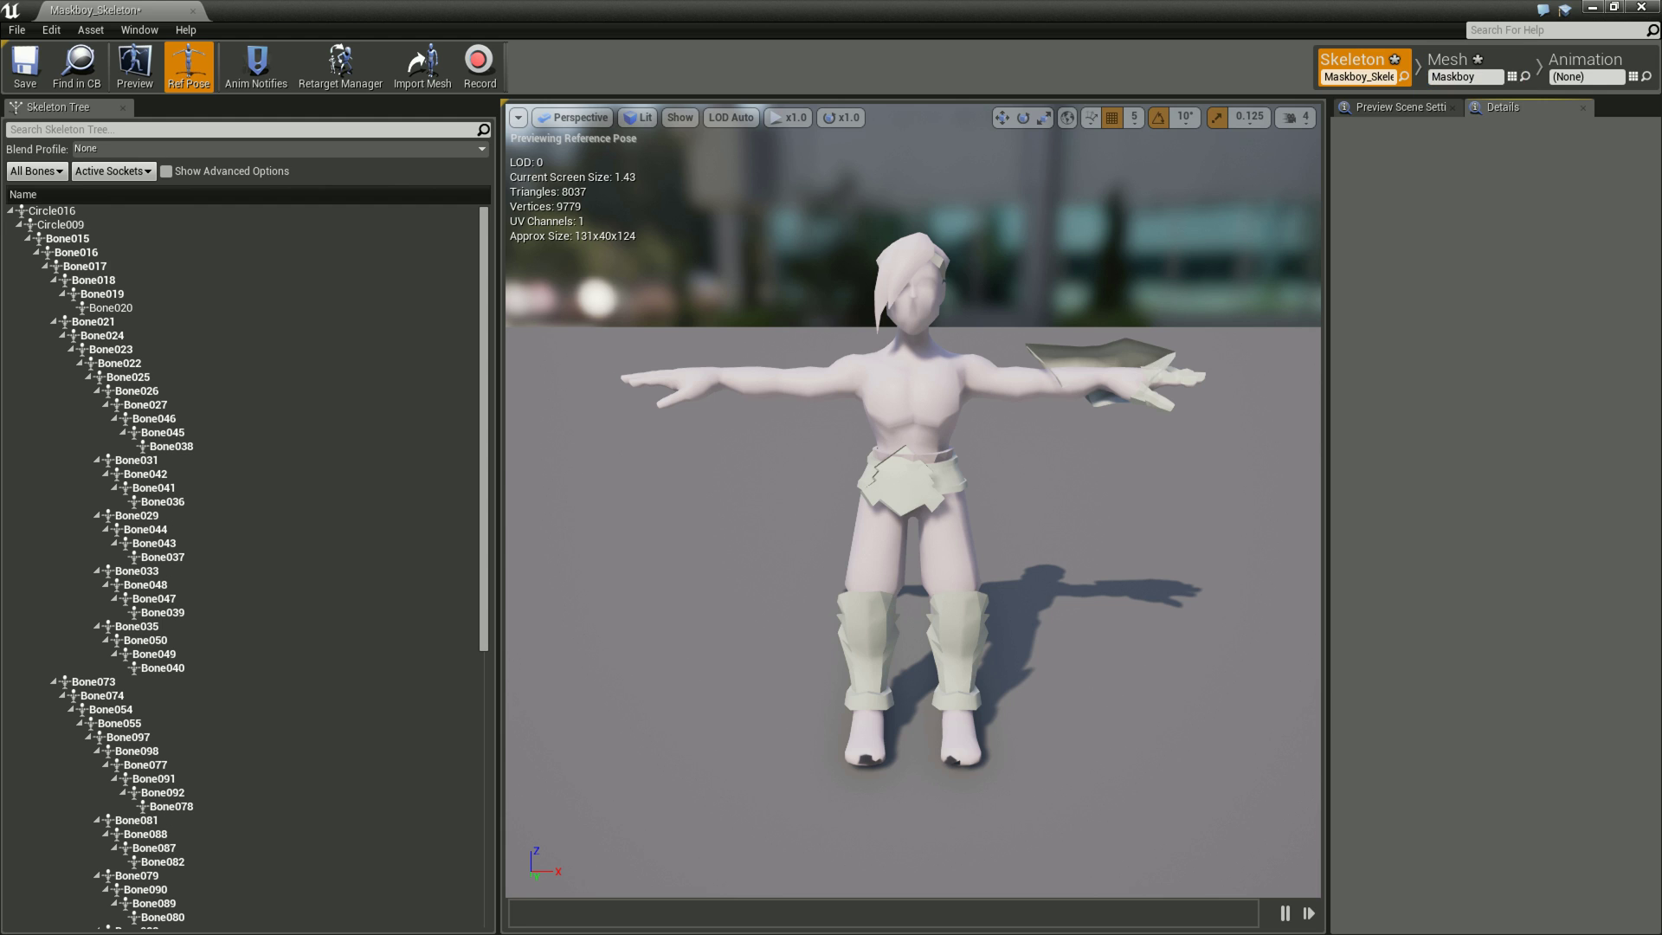
# Zoom and orbit around Maskboy's reference pose, then select head bone Bone020.
pyautogui.click(1463, 67)
pyautogui.moveTo(913, 502)
pyautogui.mouseDown(button='right')
pyautogui.moveTo(913, 433)
pyautogui.moveTo(914, 606)
pyautogui.mouseUp(button='right')
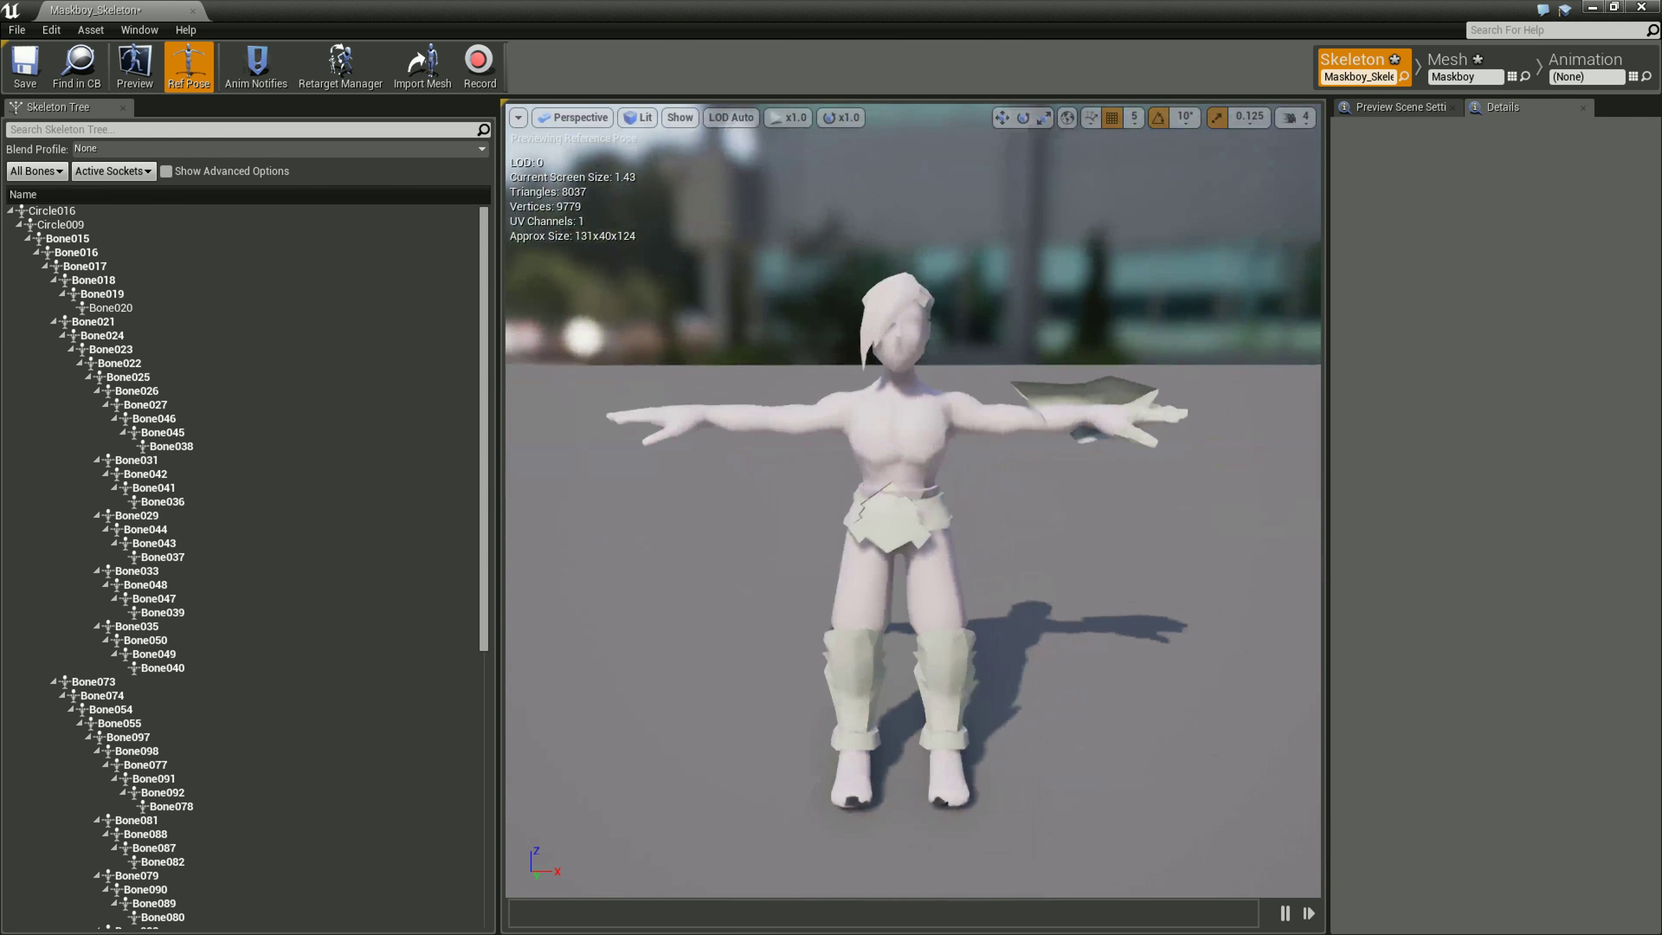
pyautogui.keyDown('alt'); pyautogui.moveTo(913, 519); pyautogui.dragTo(1212, 519); pyautogui.keyUp('alt')
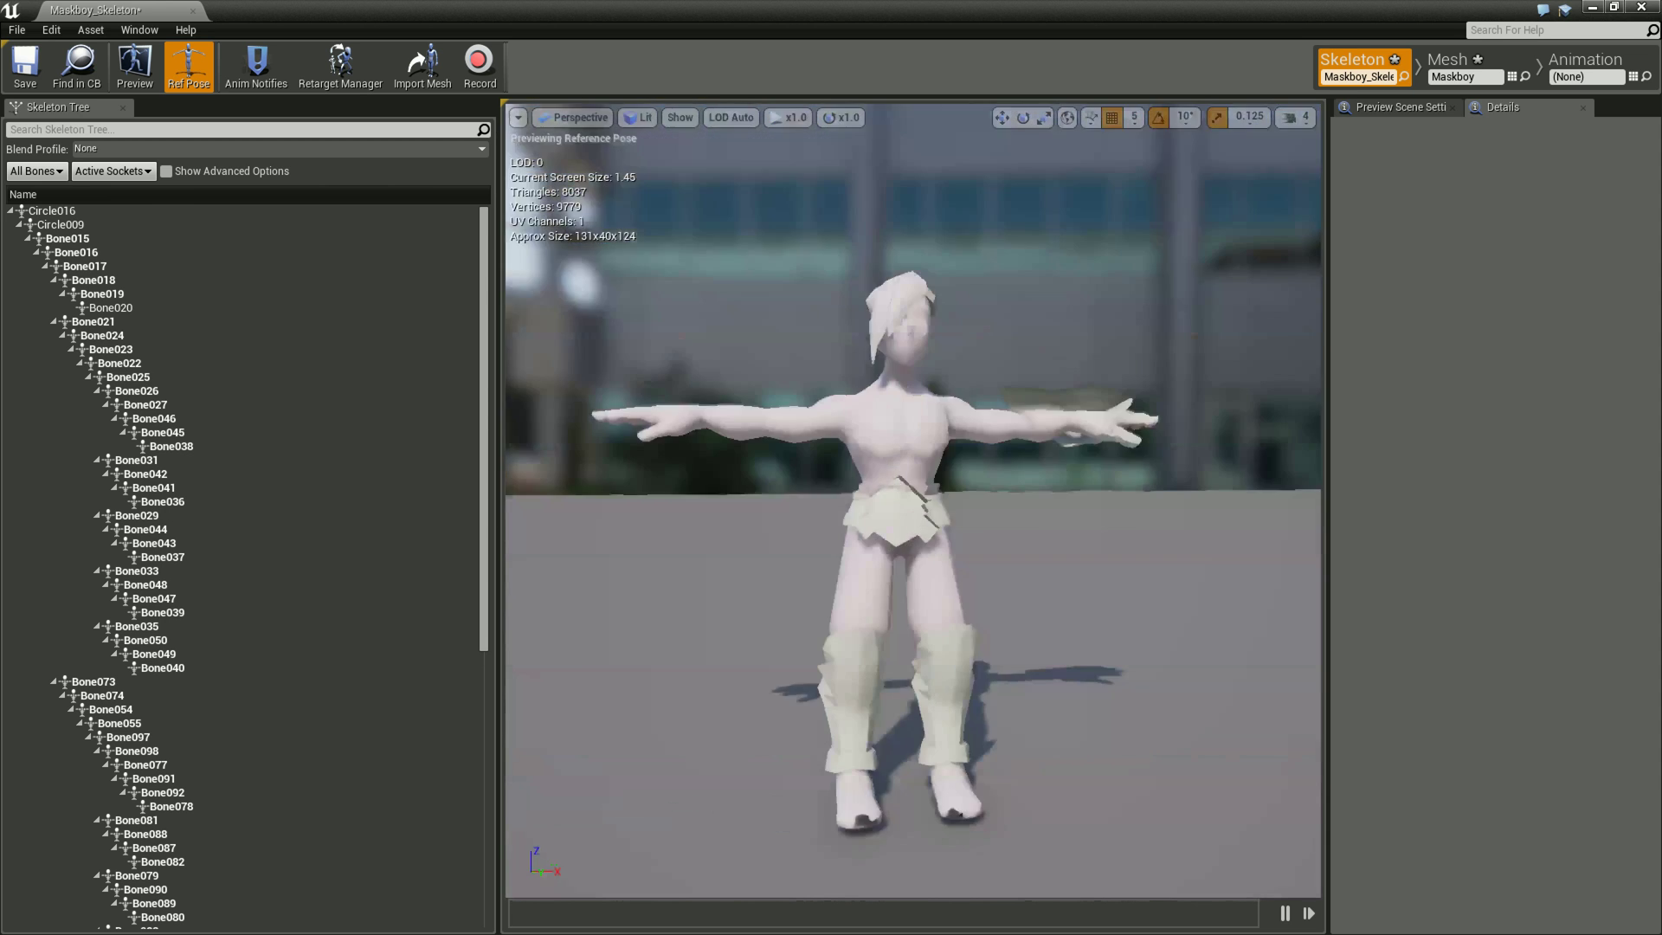
pyautogui.keyDown('alt'); pyautogui.moveTo(913, 520); pyautogui.dragTo(1212, 520); pyautogui.keyUp('alt')
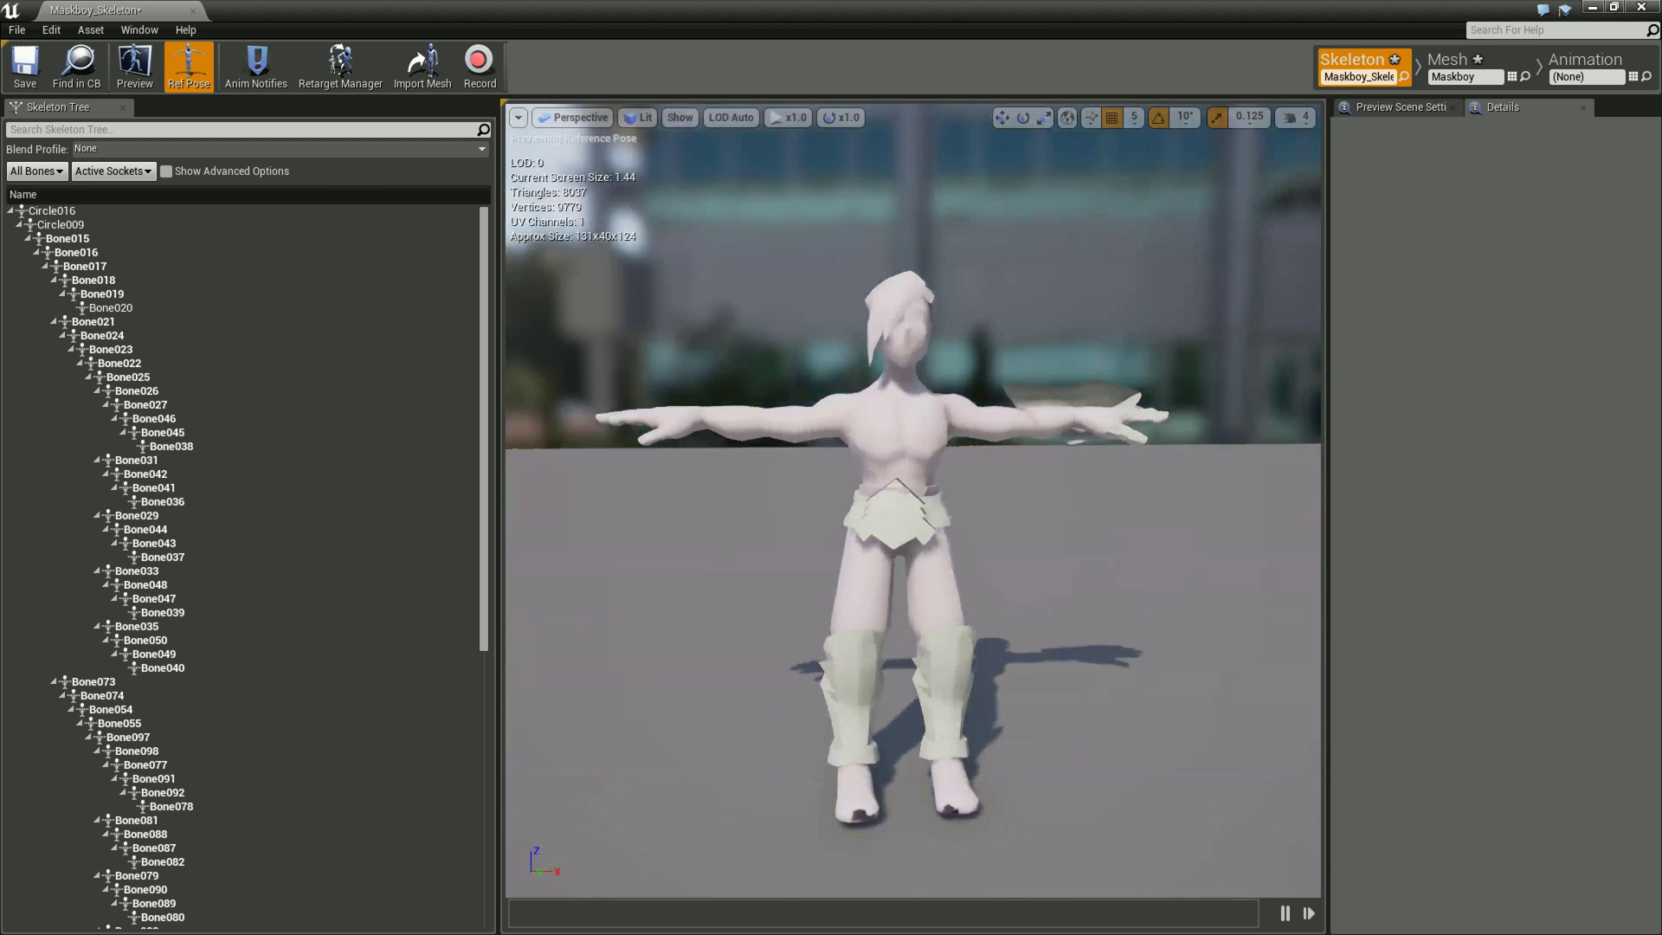
pyautogui.keyDown('alt'); pyautogui.moveTo(913, 519); pyautogui.dragTo(952, 563); pyautogui.keyUp('alt')
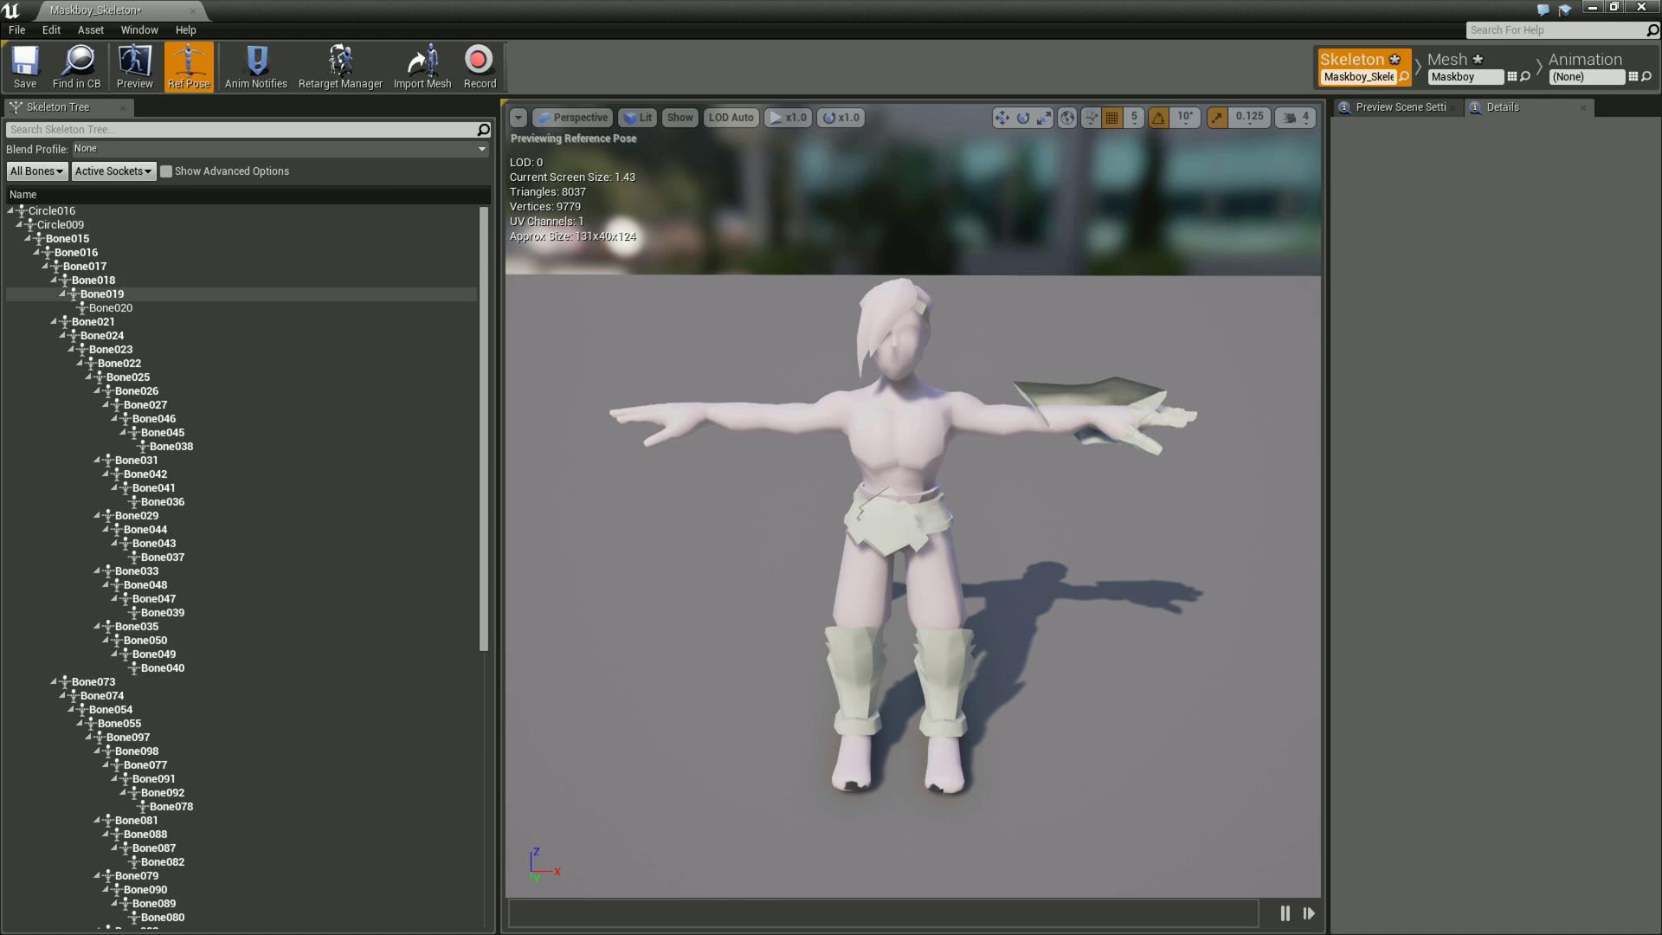
pyautogui.click(111, 308)
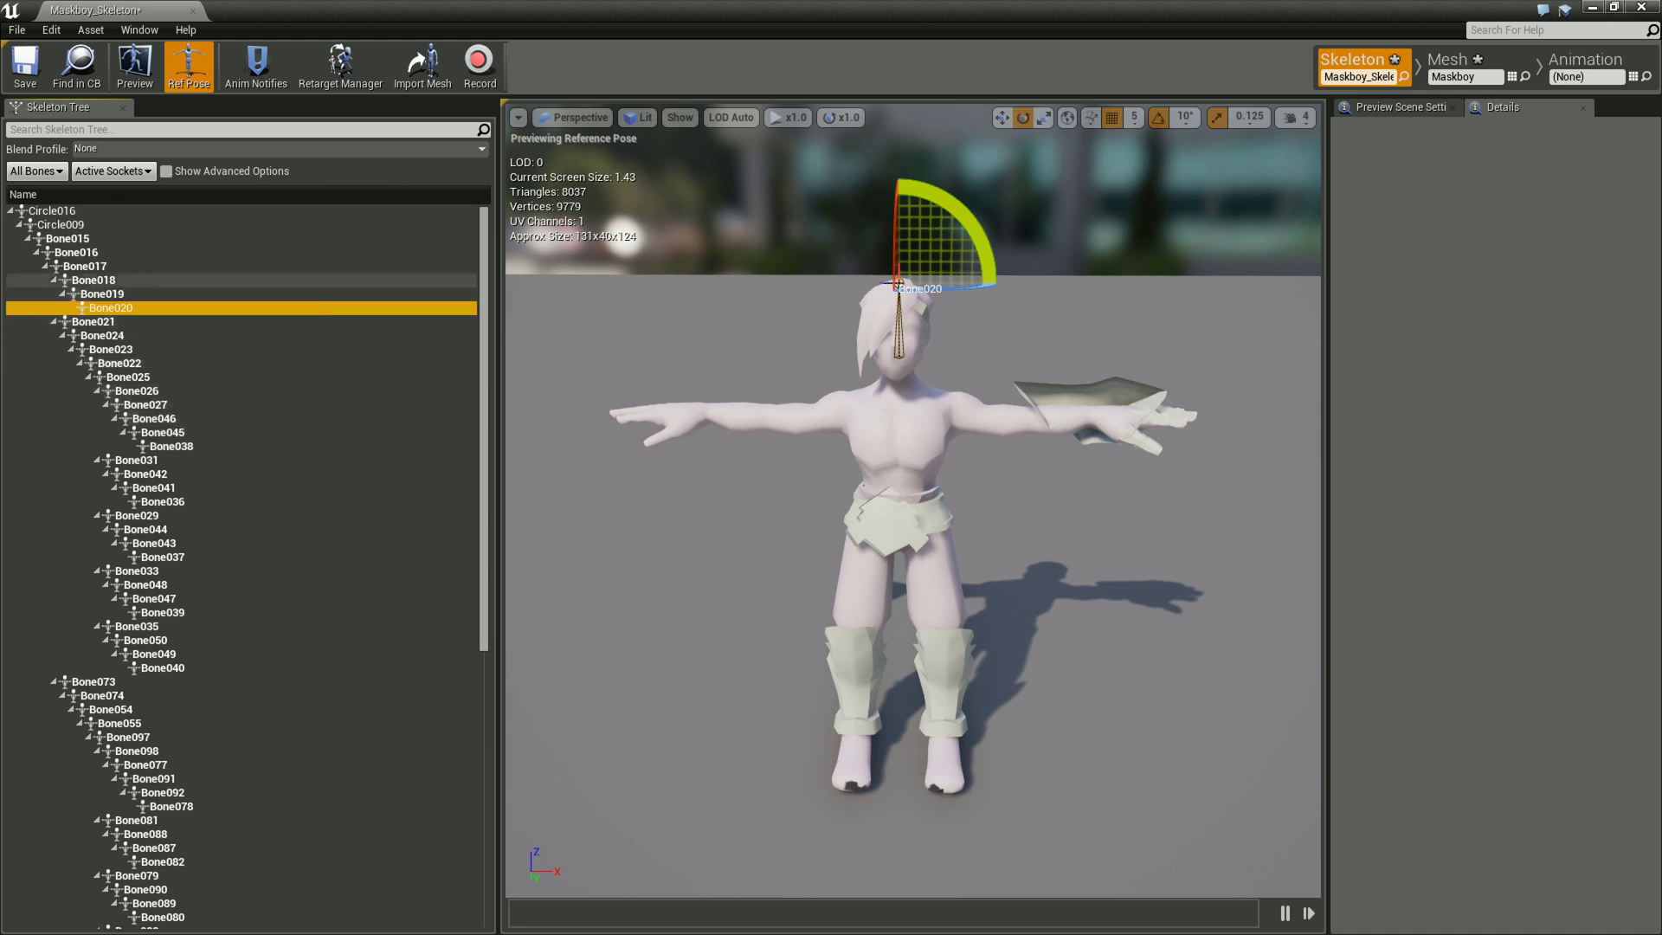
# Locate bones Bone018, Bone017, Bone016, Bone097 and pelvis Circle009 on the character.
pyautogui.click(93, 281)
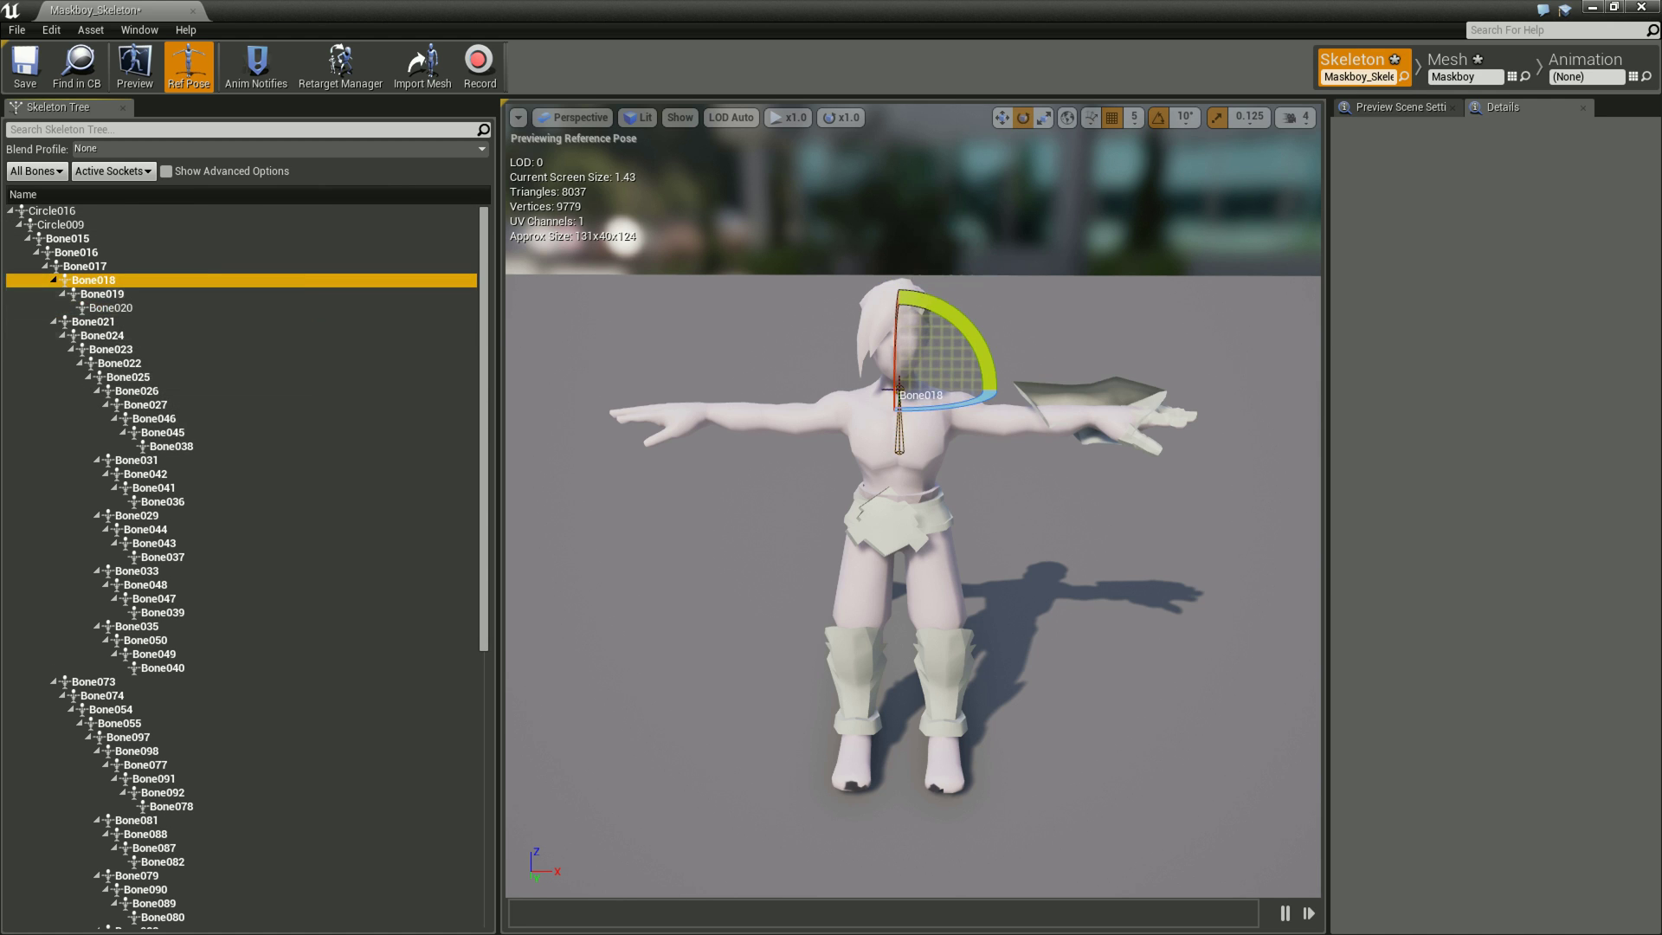
pyautogui.click(87, 267)
pyautogui.click(78, 253)
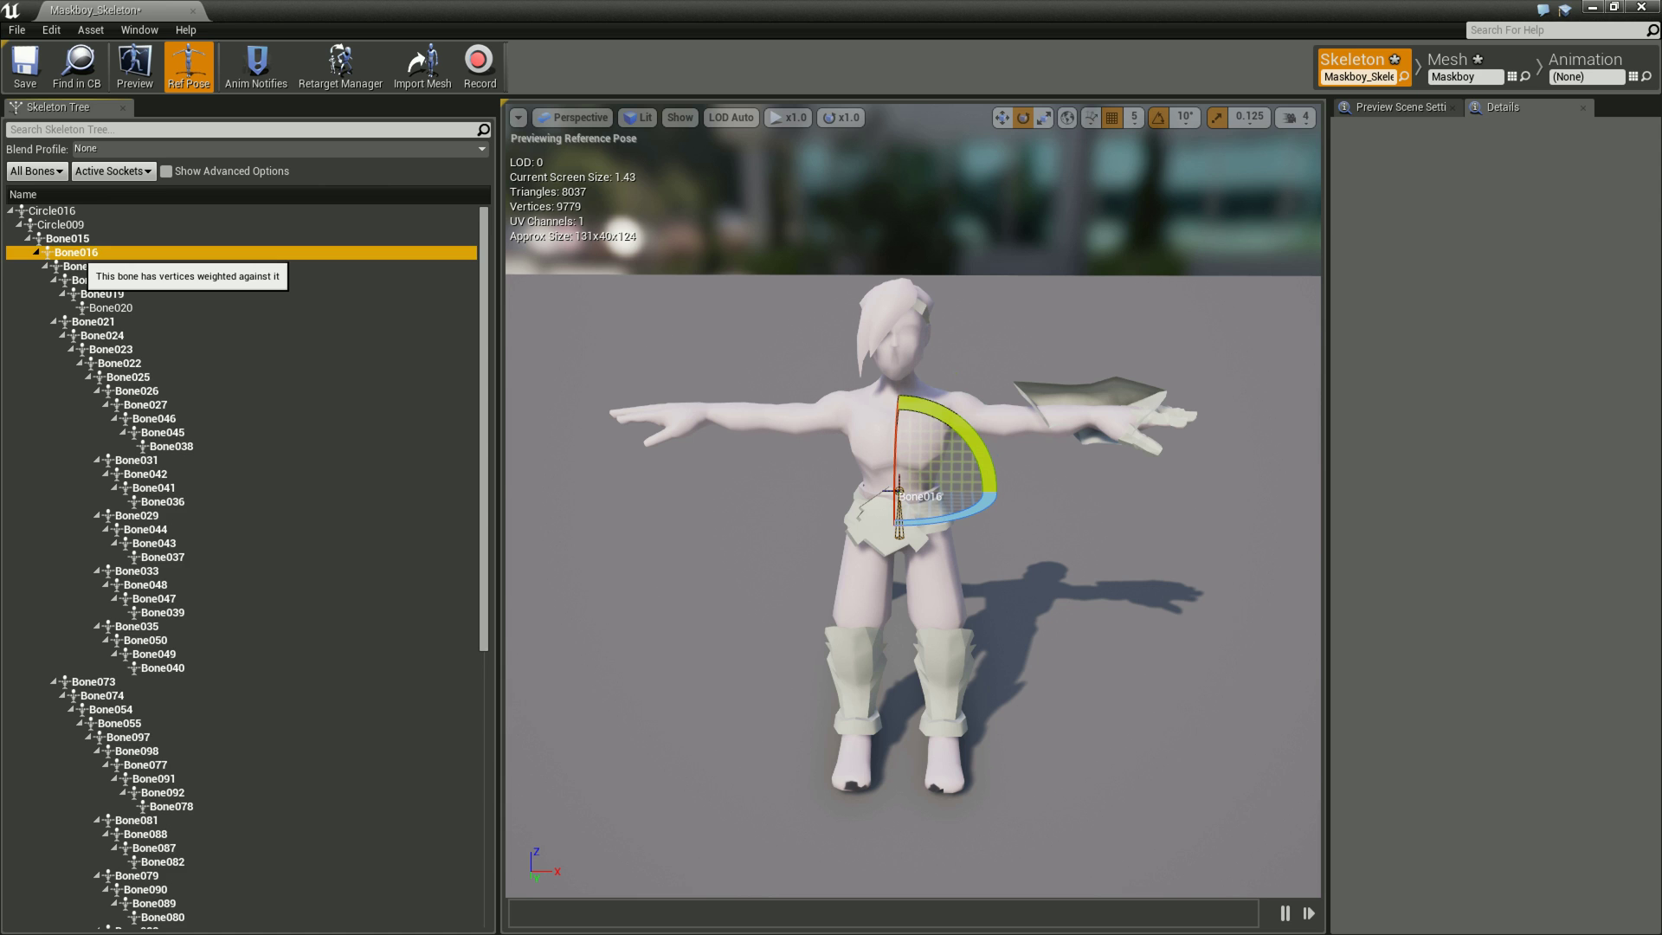
pyautogui.scroll(-5, 78, 253)
pyautogui.scroll(-5, 78, 253)
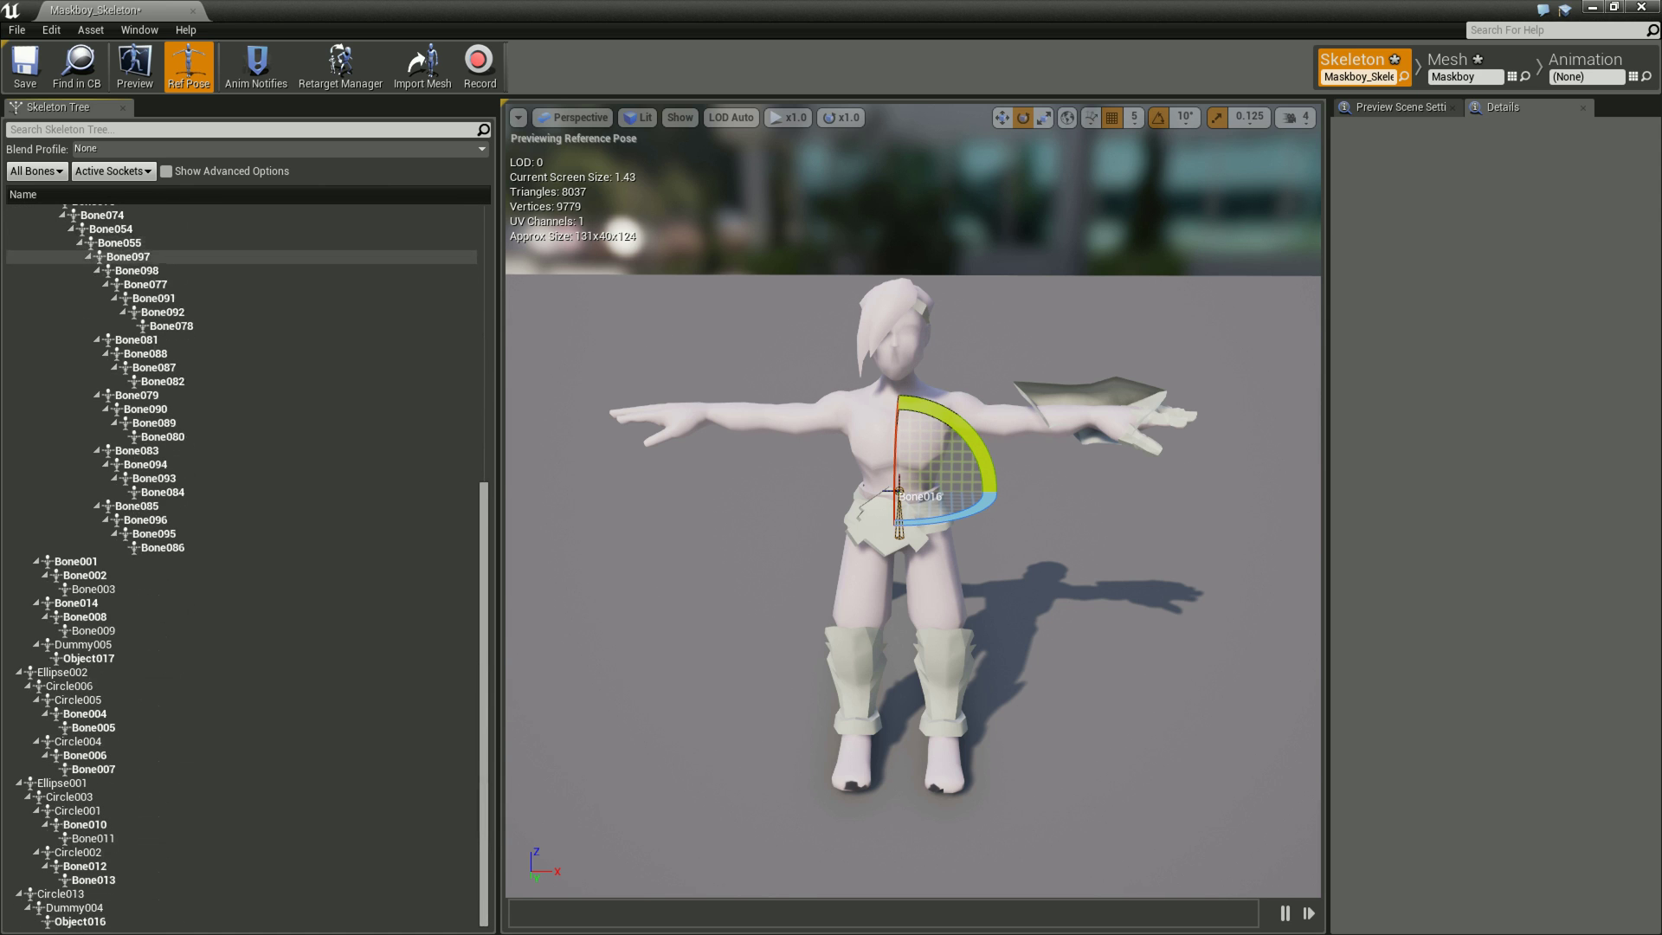
pyautogui.click(113, 256)
pyautogui.scroll(3, 113, 257)
pyautogui.scroll(2, 112, 257)
pyautogui.scroll(4, 113, 270)
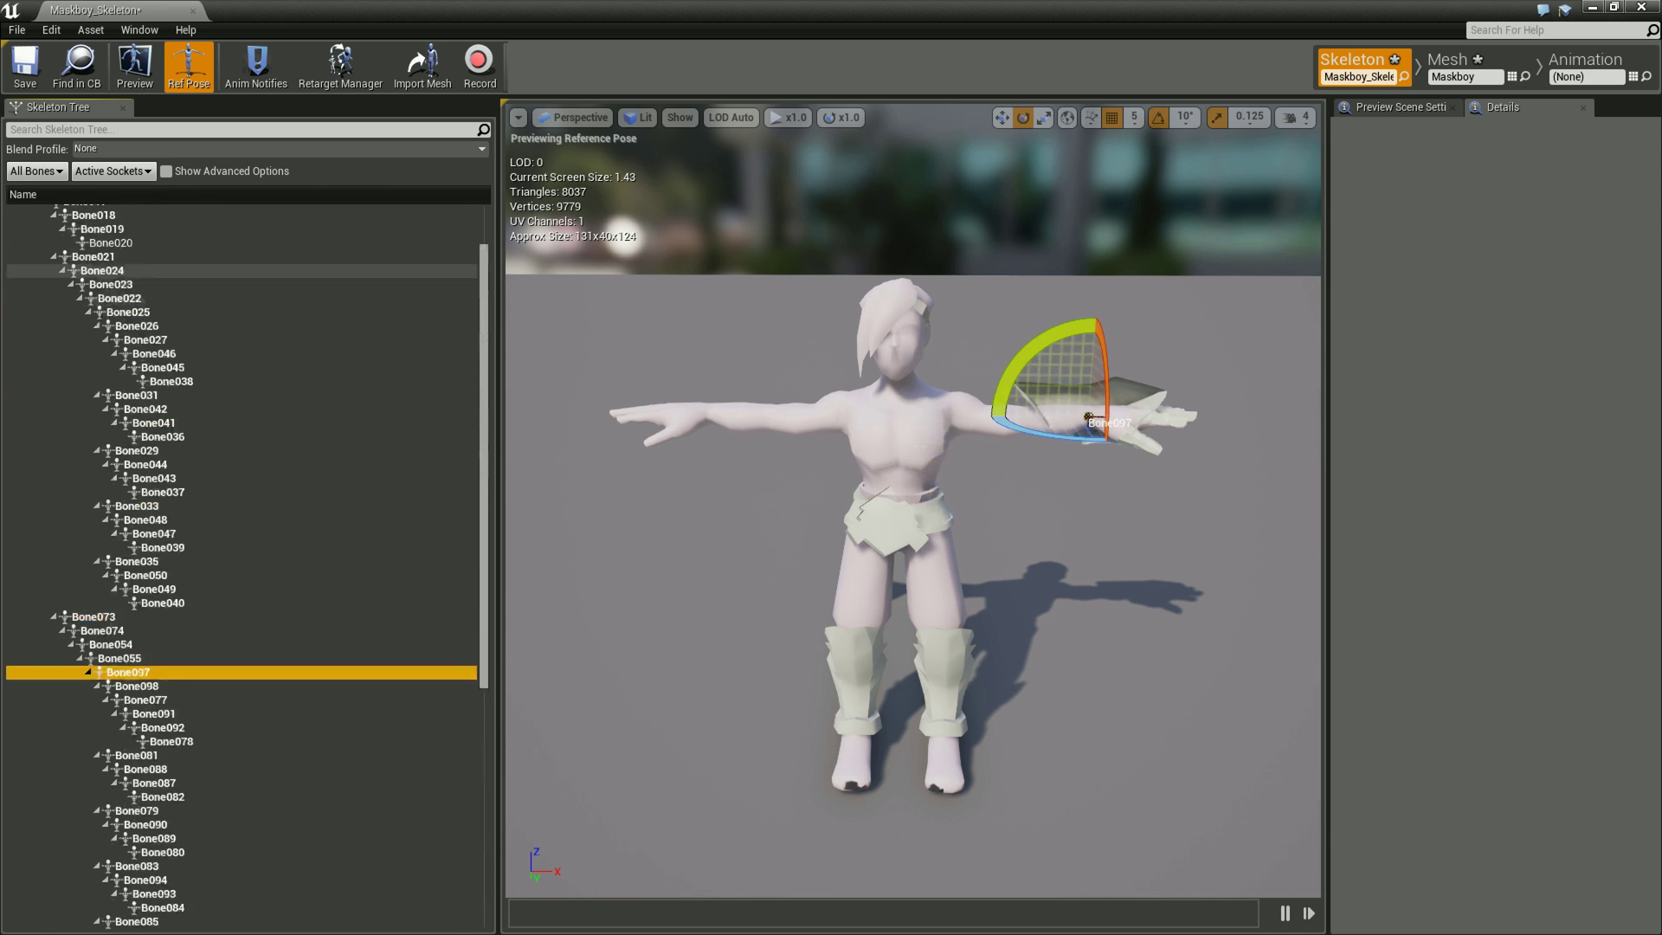
pyautogui.scroll(2, 113, 270)
pyautogui.click(87, 224)
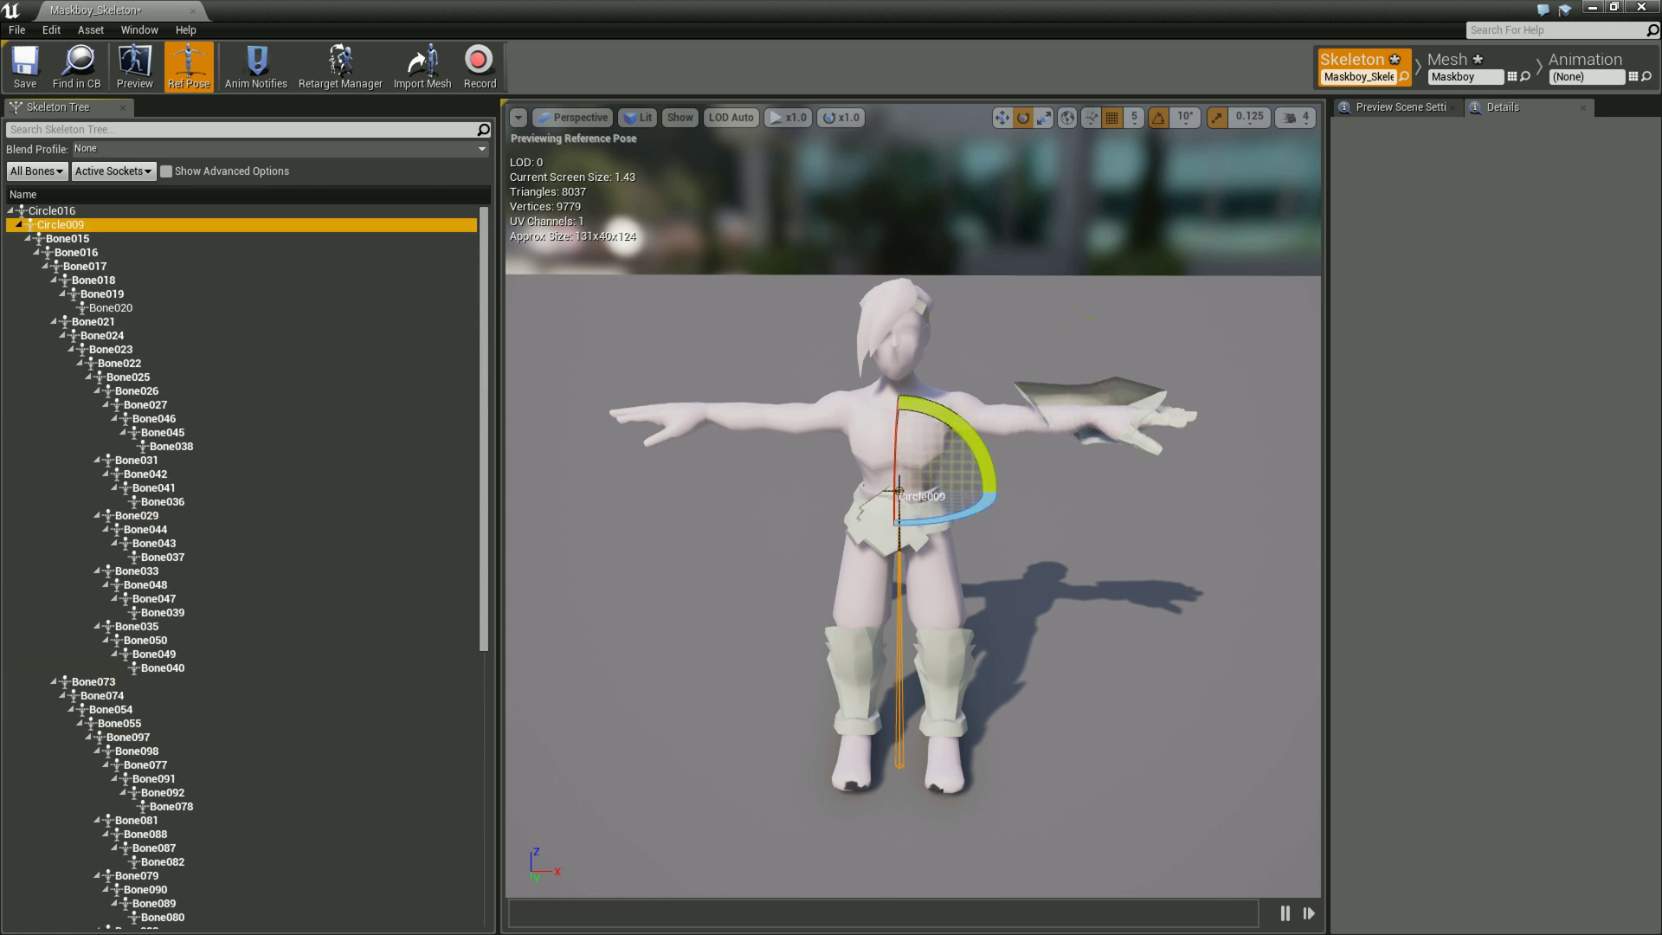
# Check arm bones Bone046, Bone026, Bone024, and swing the upper arm down with Bone023.
pyautogui.click(154, 418)
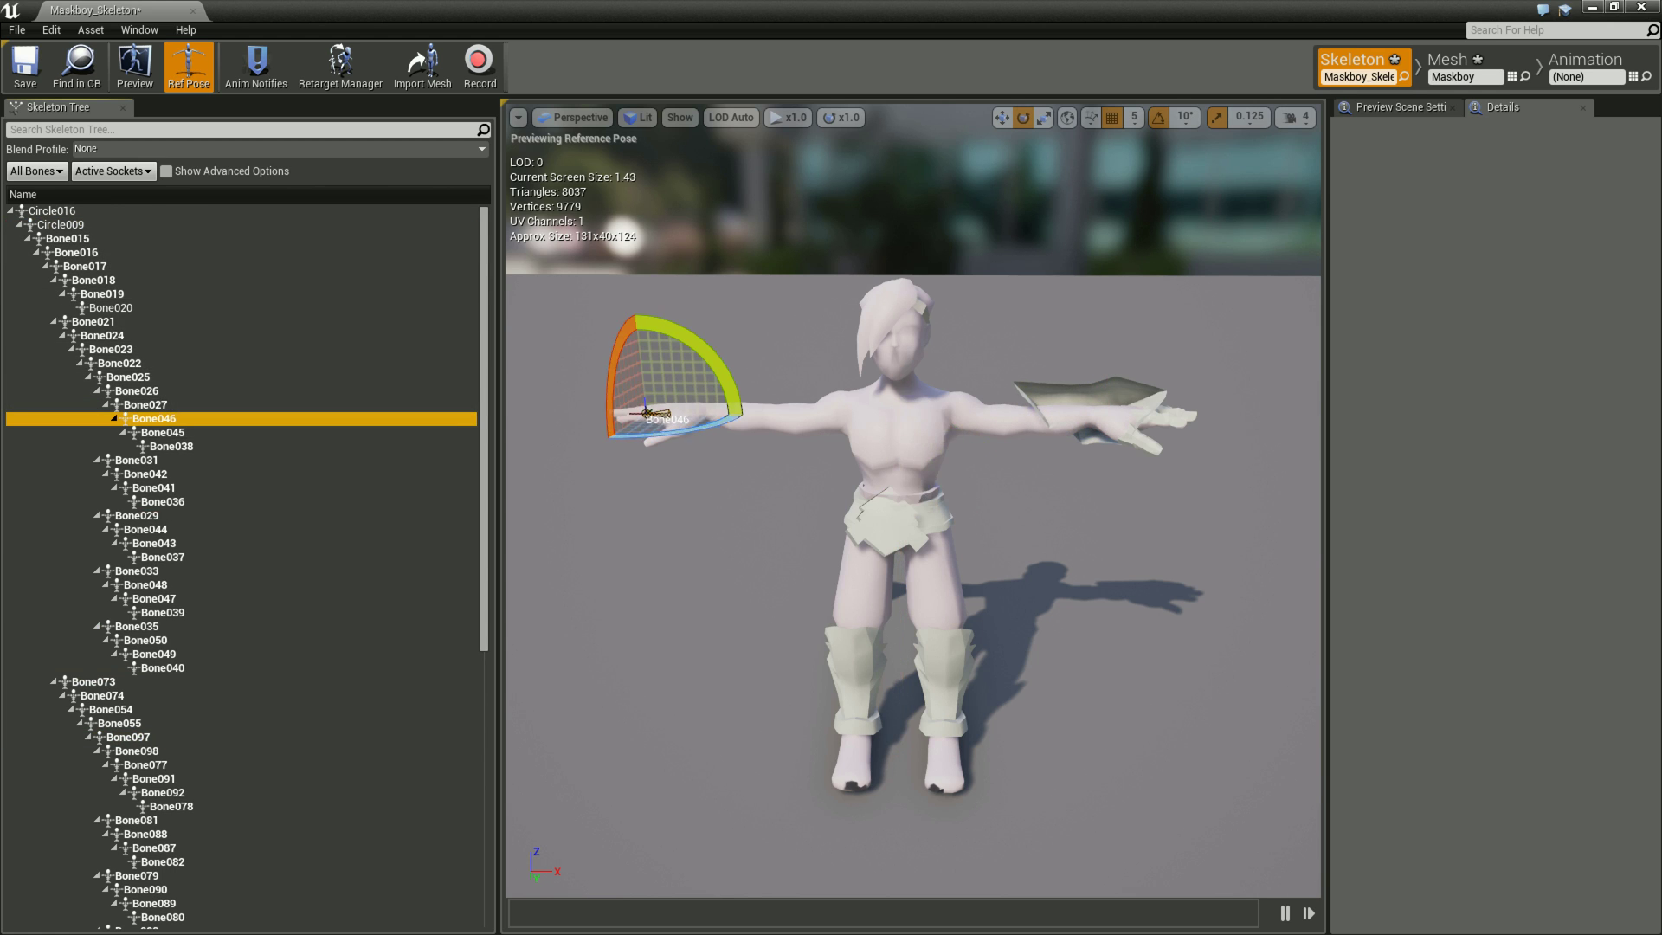
pyautogui.click(137, 391)
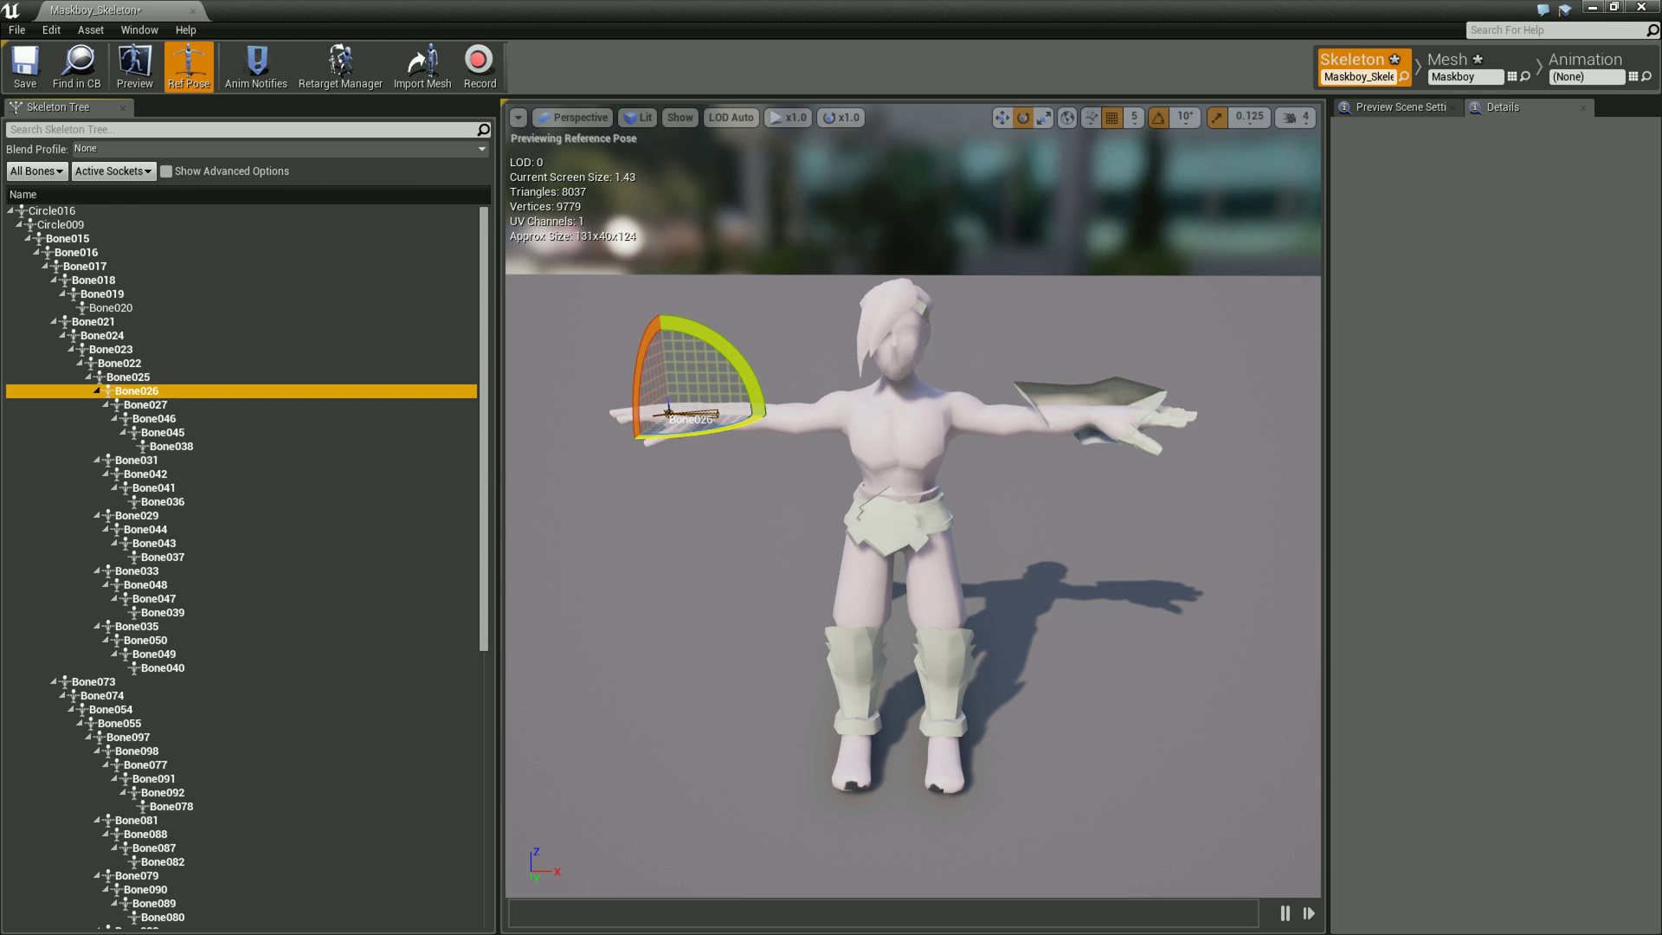
pyautogui.click(842, 412)
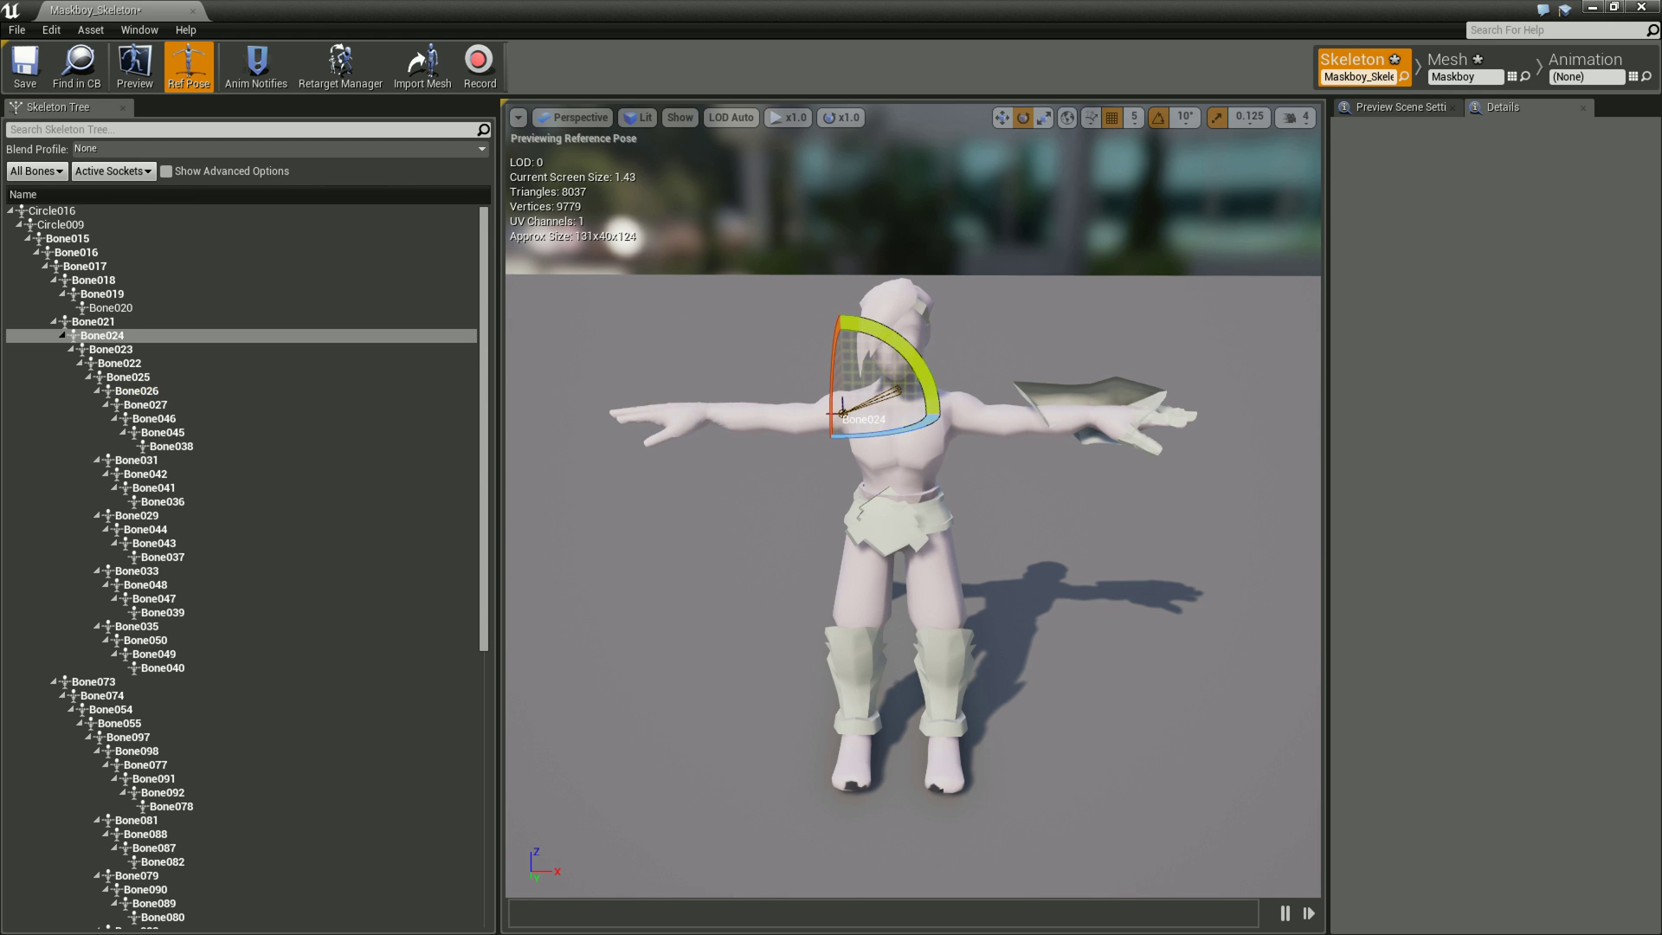
pyautogui.click(775, 413)
pyautogui.moveTo(783, 433)
pyautogui.mouseDown()
pyautogui.moveTo(710, 432)
pyautogui.moveTo(761, 433)
pyautogui.moveTo(736, 446)
pyautogui.moveTo(869, 416)
pyautogui.mouseUp()
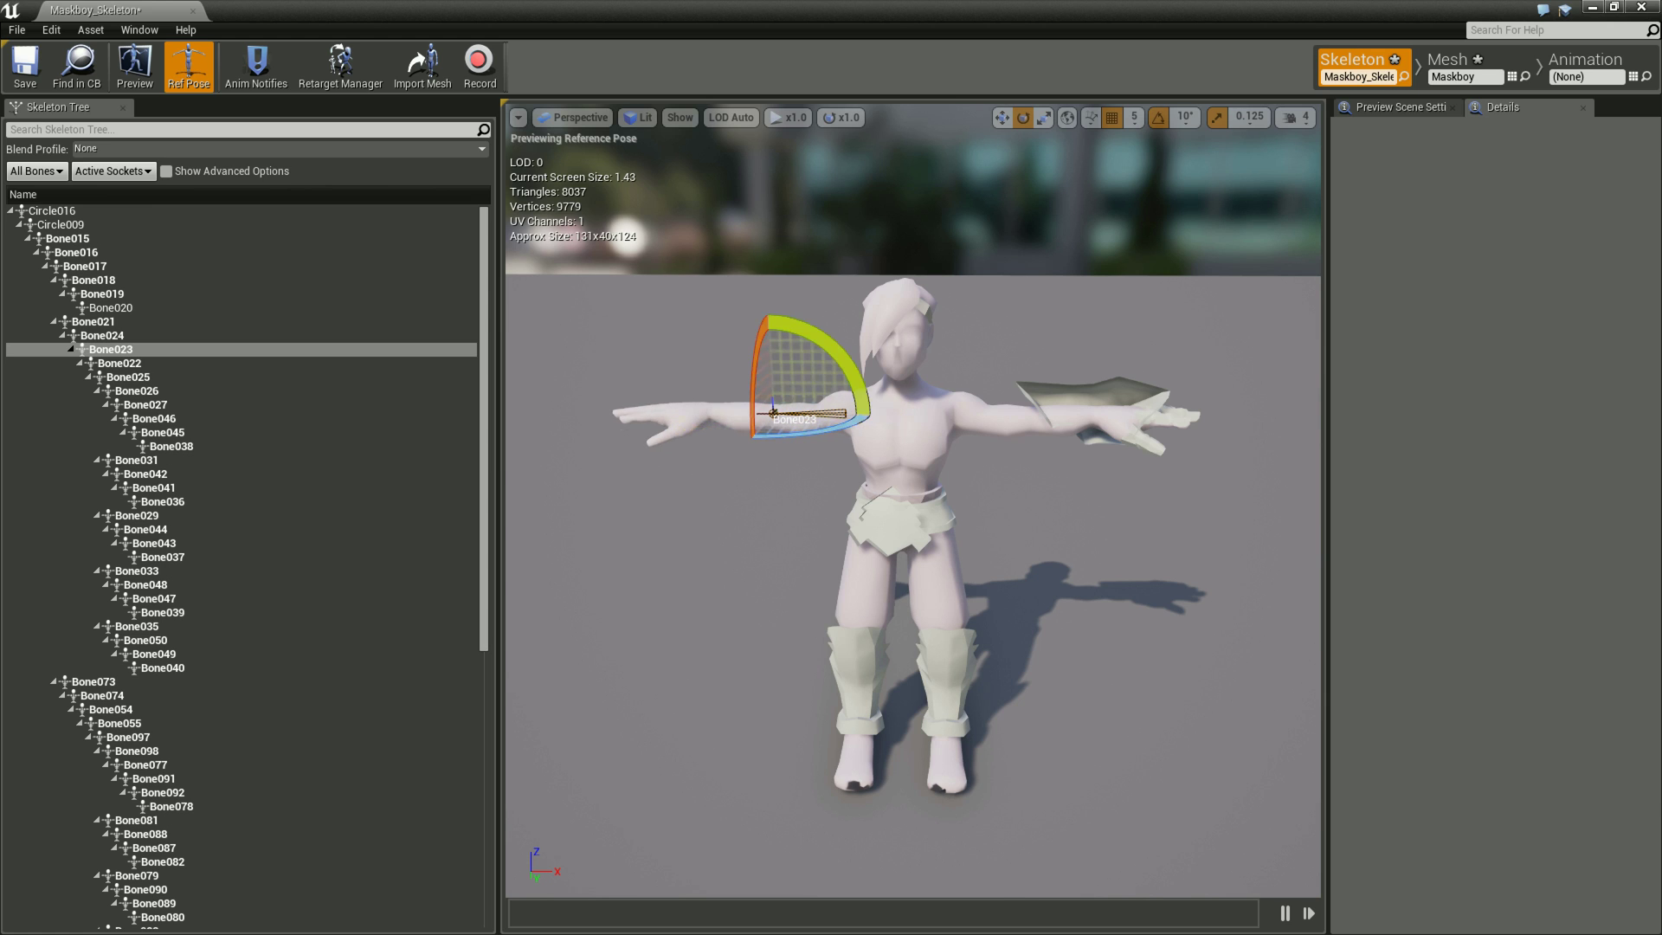
pyautogui.click(102, 335)
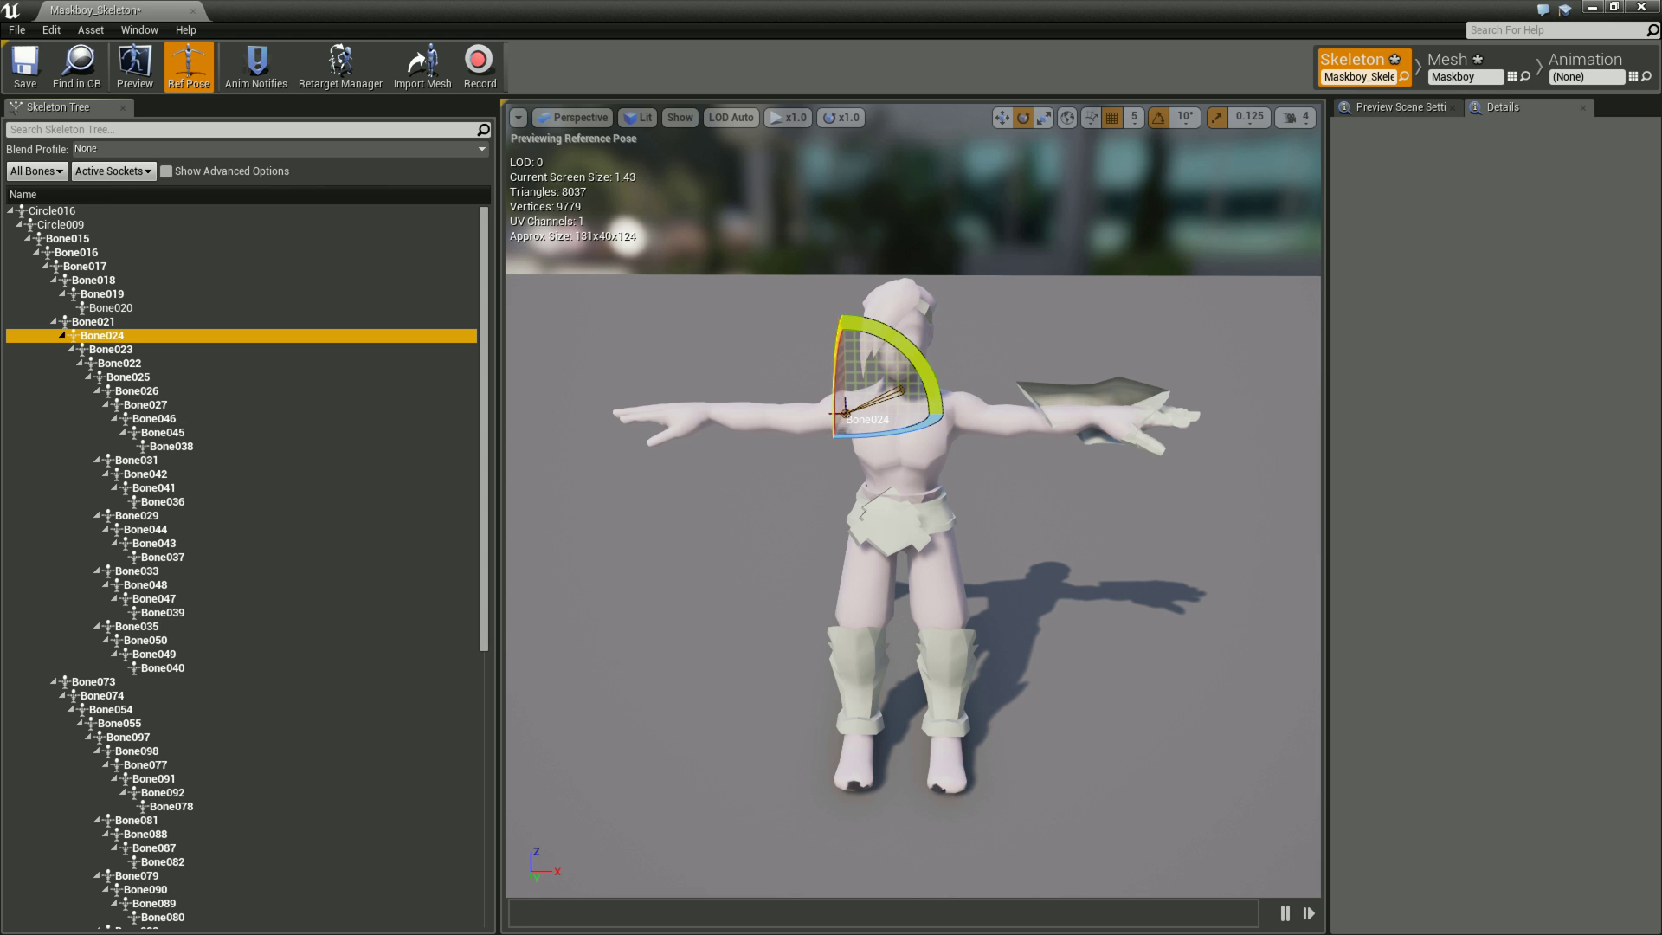
# Lower one arm with Bone024 and test-swing the weapon arm via Bone074.
pyautogui.moveTo(933, 381)
pyautogui.mouseDown()
pyautogui.moveTo(939, 411)
pyautogui.moveTo(880, 316)
pyautogui.moveTo(842, 309)
pyautogui.moveTo(862, 310)
pyautogui.mouseUp()
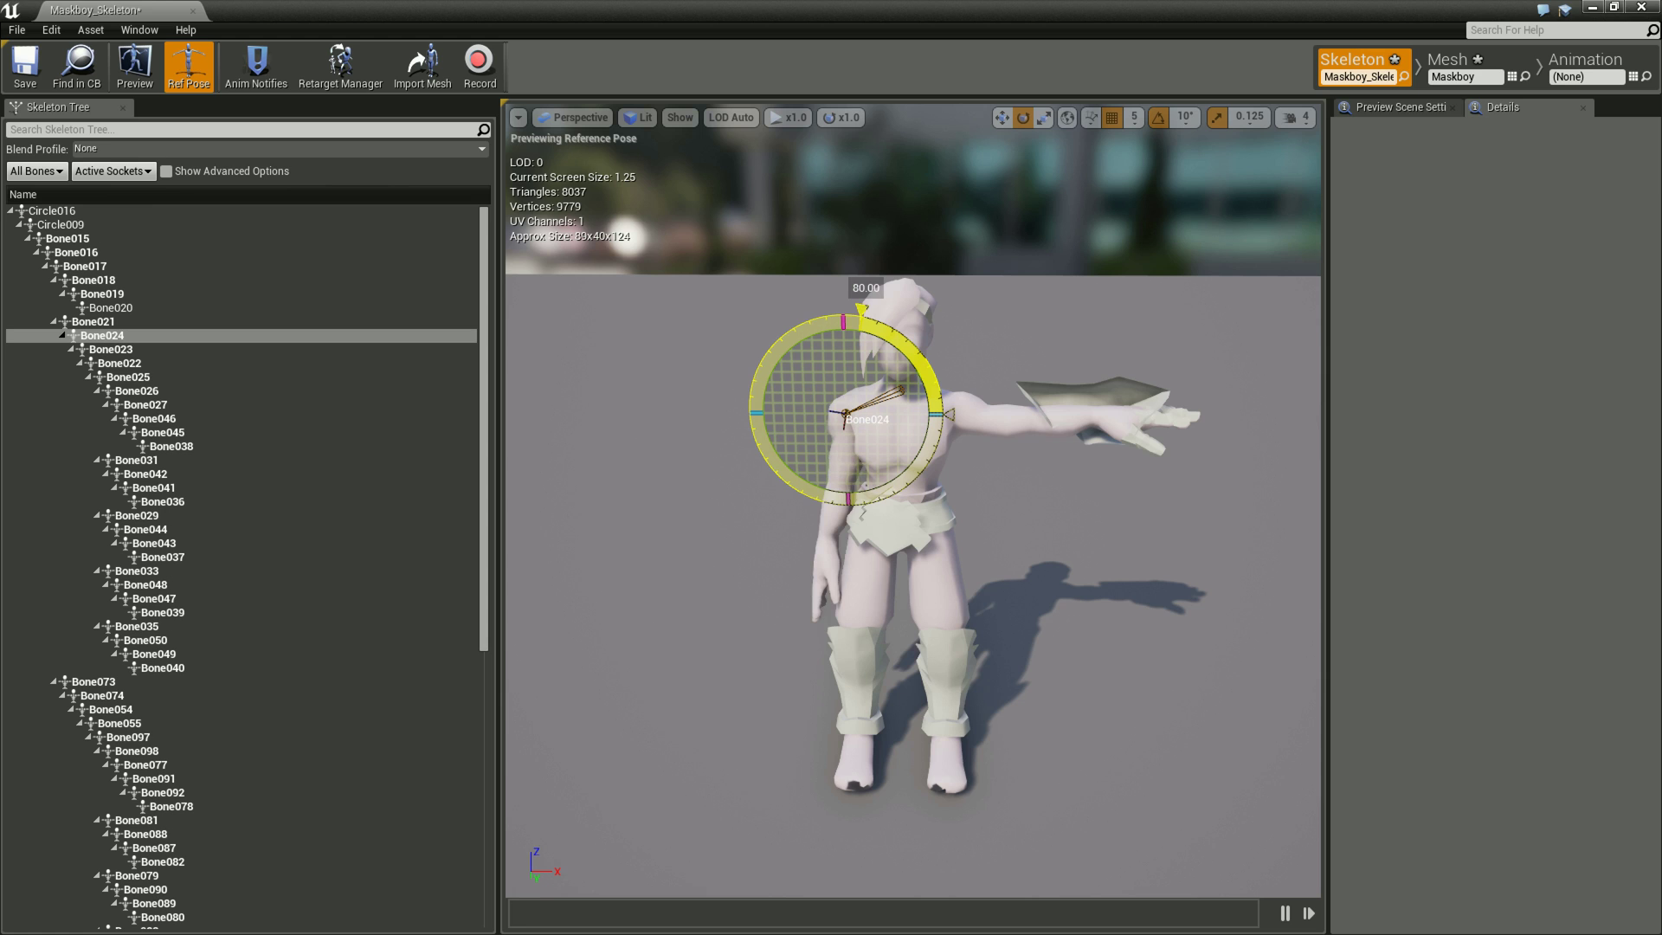
pyautogui.moveTo(861, 309); pyautogui.dragTo(862, 309)
pyautogui.click(959, 413)
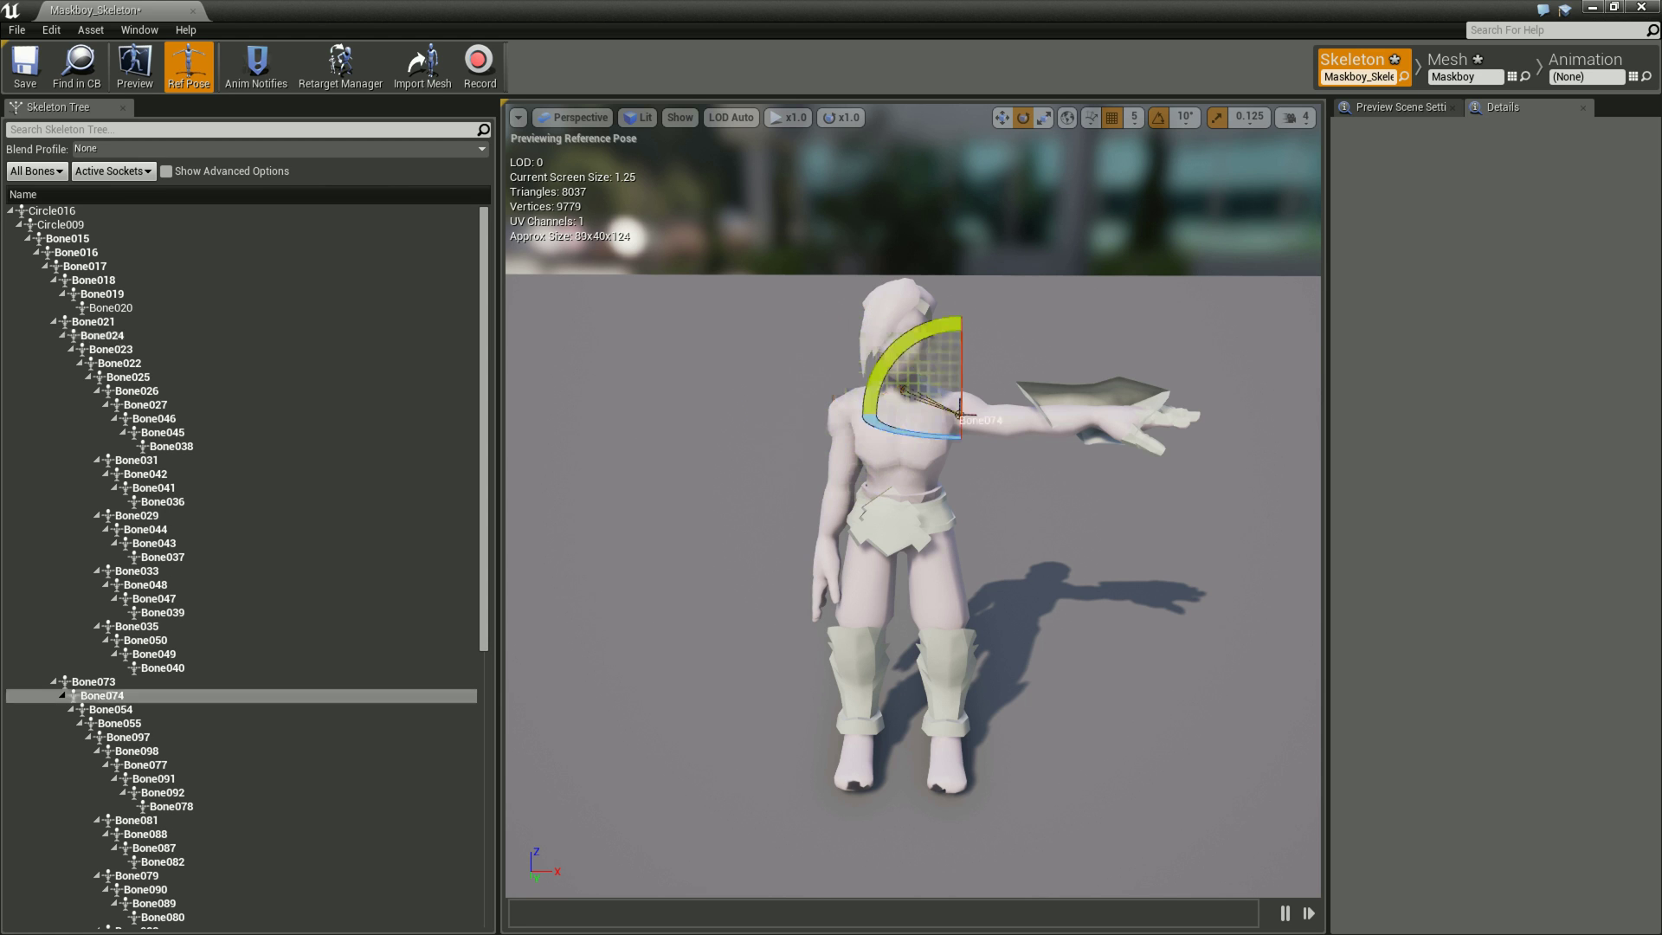
pyautogui.moveTo(896, 342); pyautogui.dragTo(900, 351)
pyautogui.moveTo(1058, 433); pyautogui.dragTo(1017, 322)
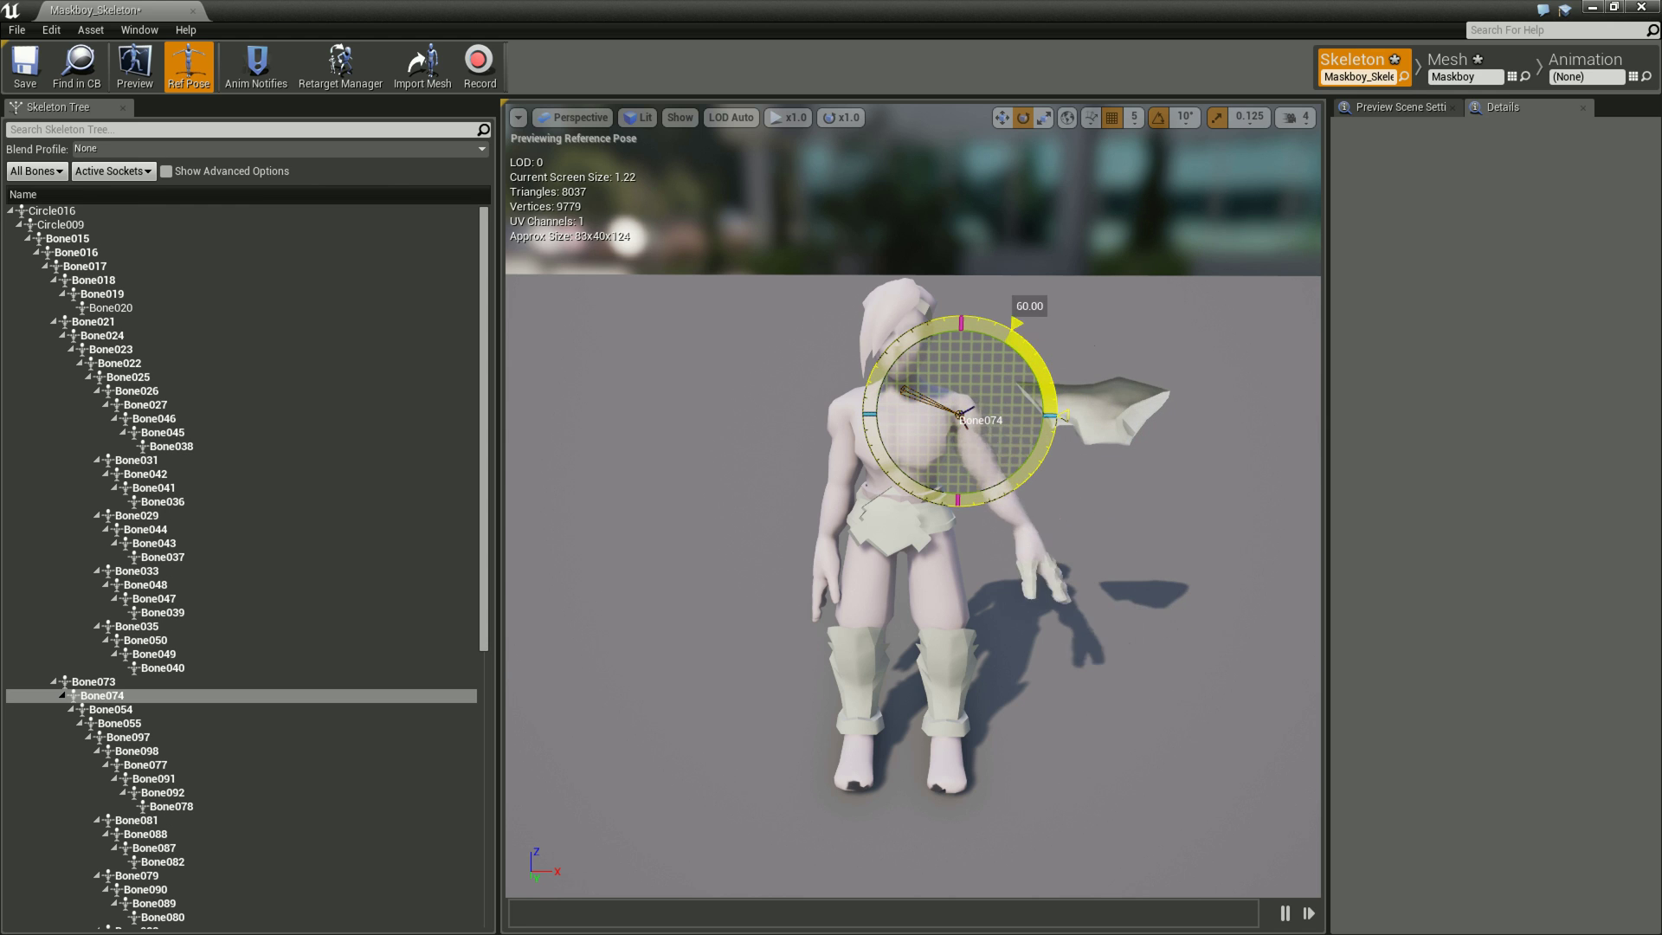
pyautogui.moveTo(1017, 322); pyautogui.dragTo(961, 320)
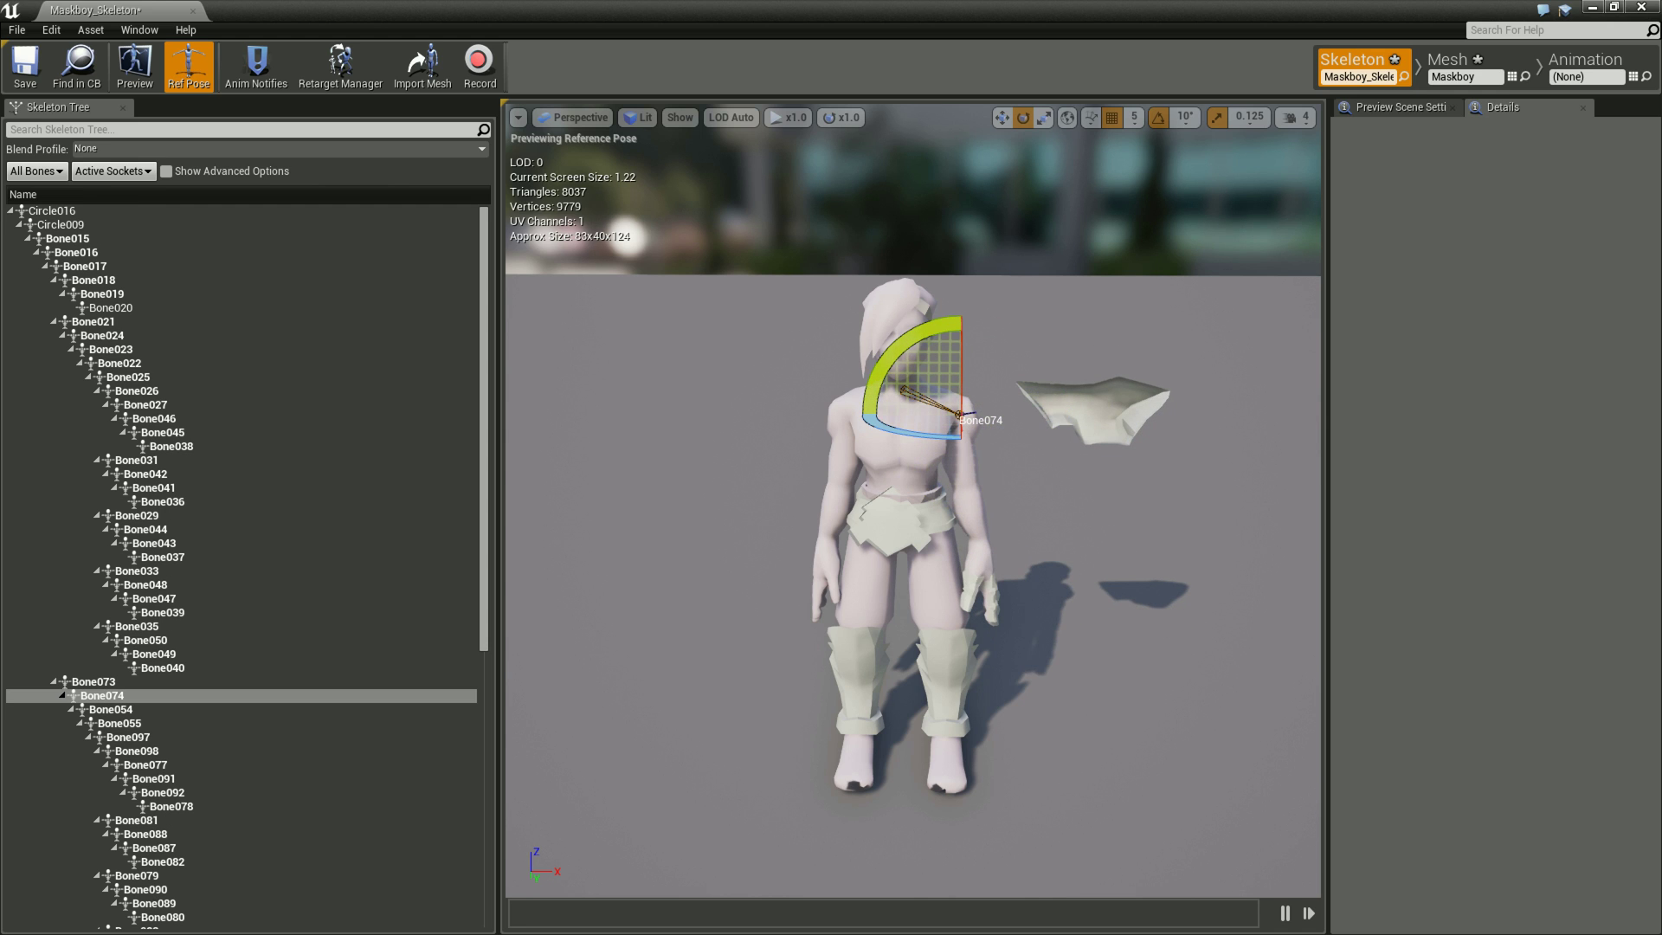
# Check Object016 and Bone097, rotate Bone073 down, then undo to keep the weapon arm outstretched.
pyautogui.click(905, 751)
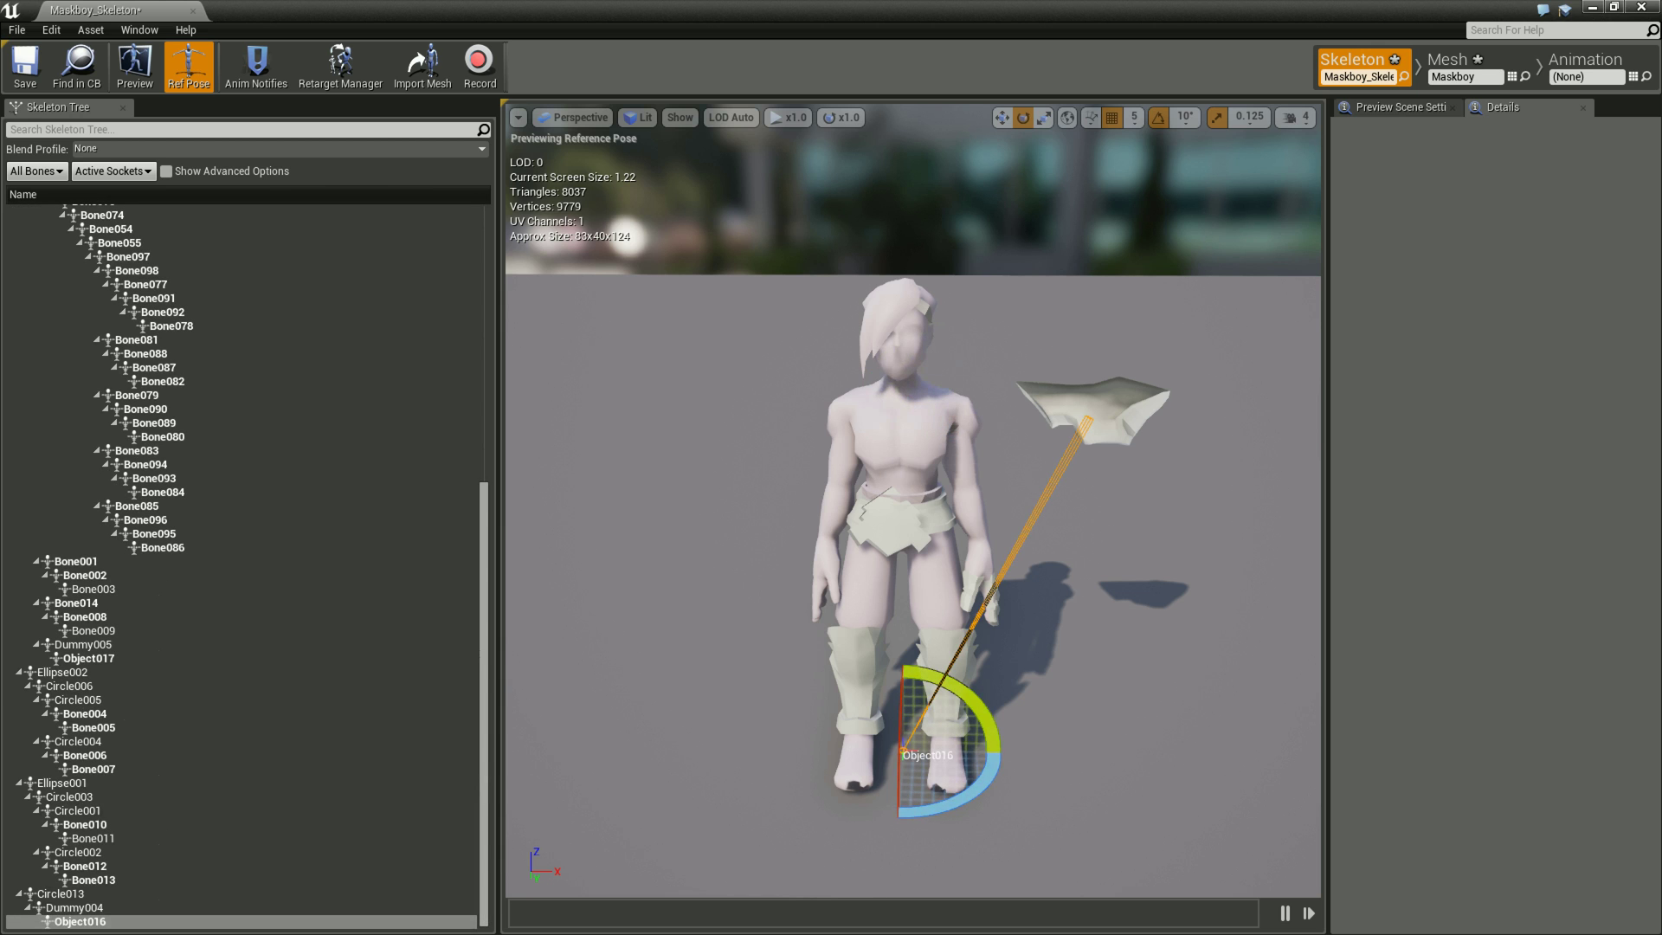
pyautogui.click(977, 536)
pyautogui.click(904, 386)
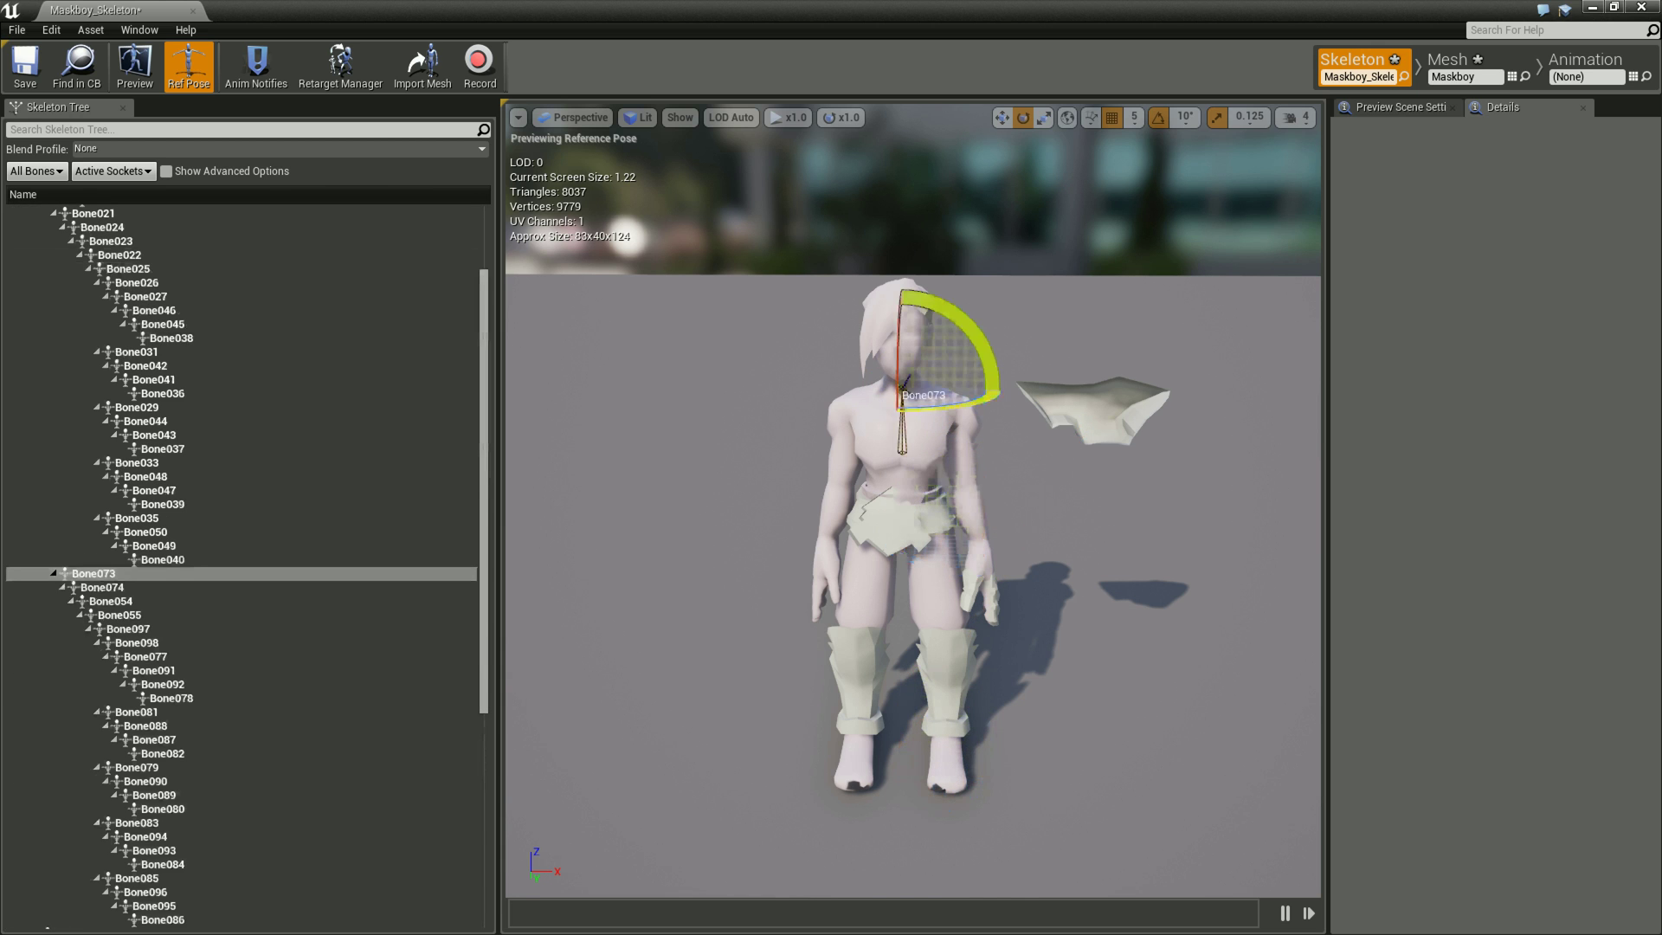
pyautogui.moveTo(982, 342)
pyautogui.mouseDown()
pyautogui.moveTo(995, 381)
pyautogui.moveTo(968, 472)
pyautogui.mouseUp()
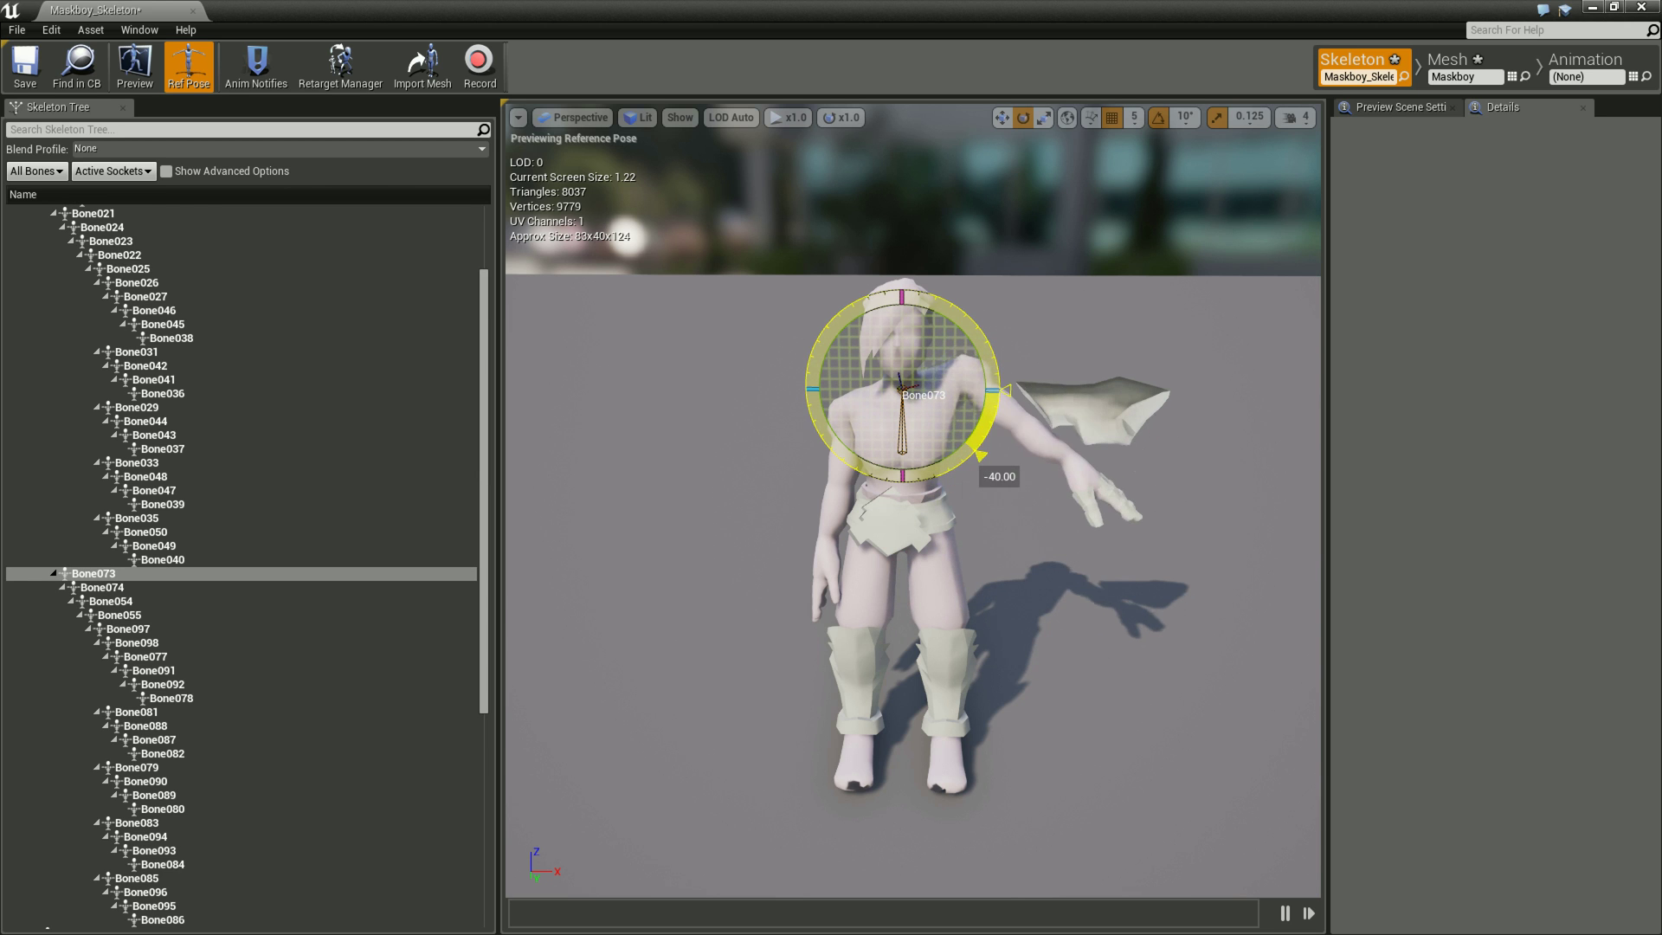
pyautogui.moveTo(968, 472); pyautogui.dragTo(995, 385)
pyautogui.press('Escape')
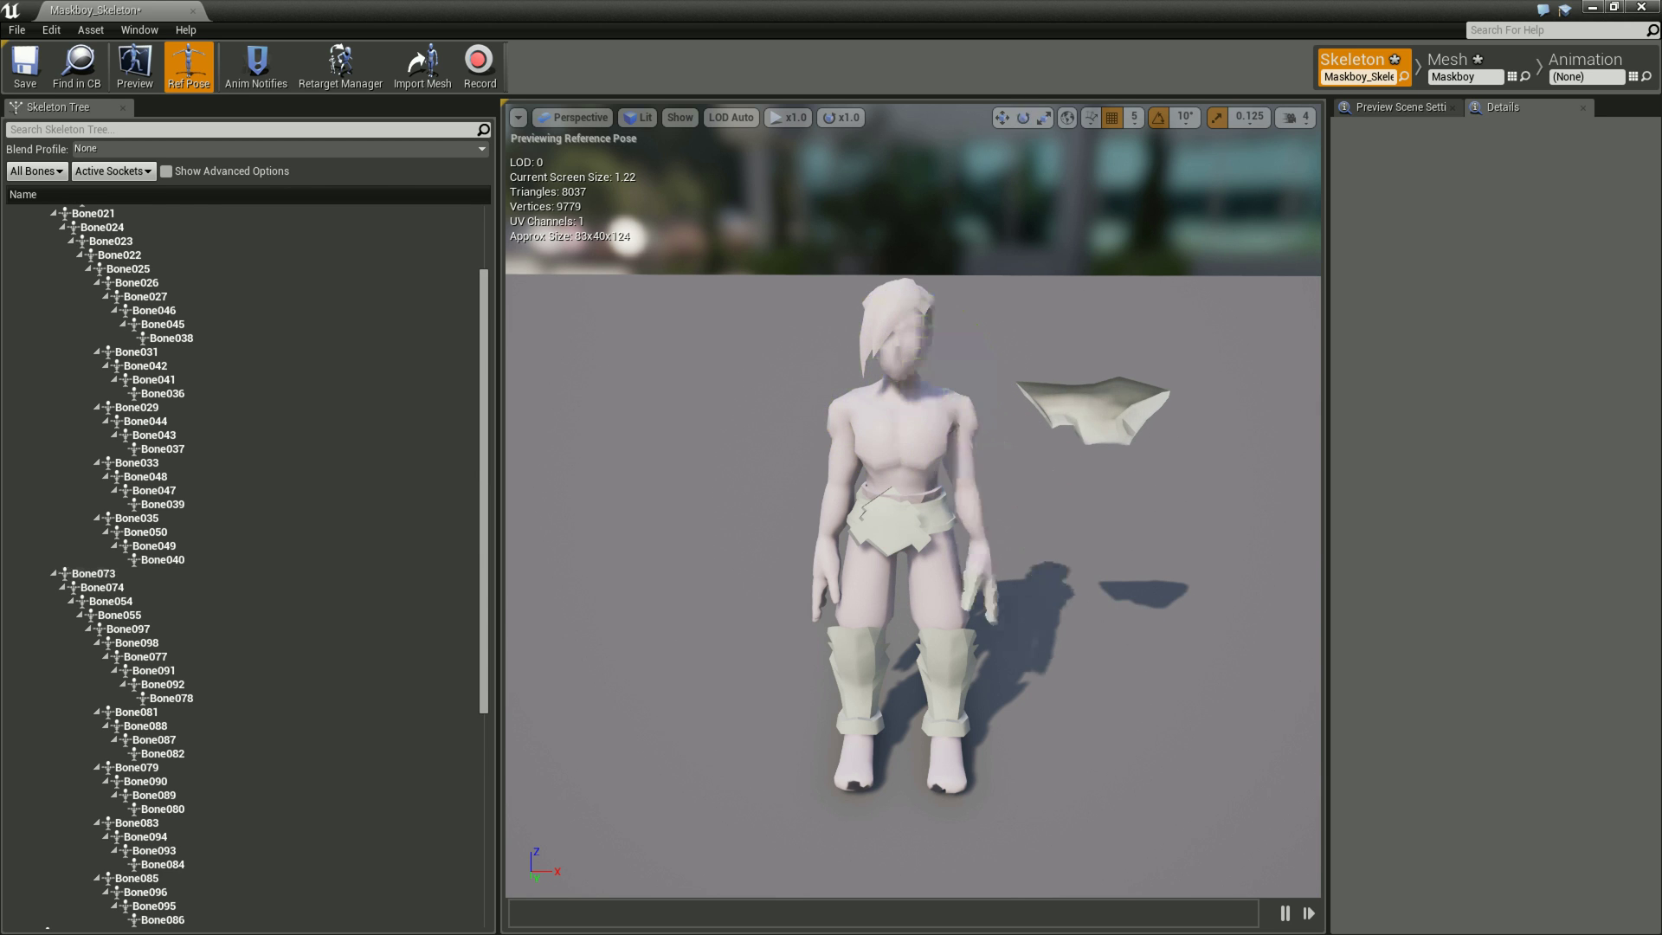
pyautogui.hotkey('ctrl', 'z')
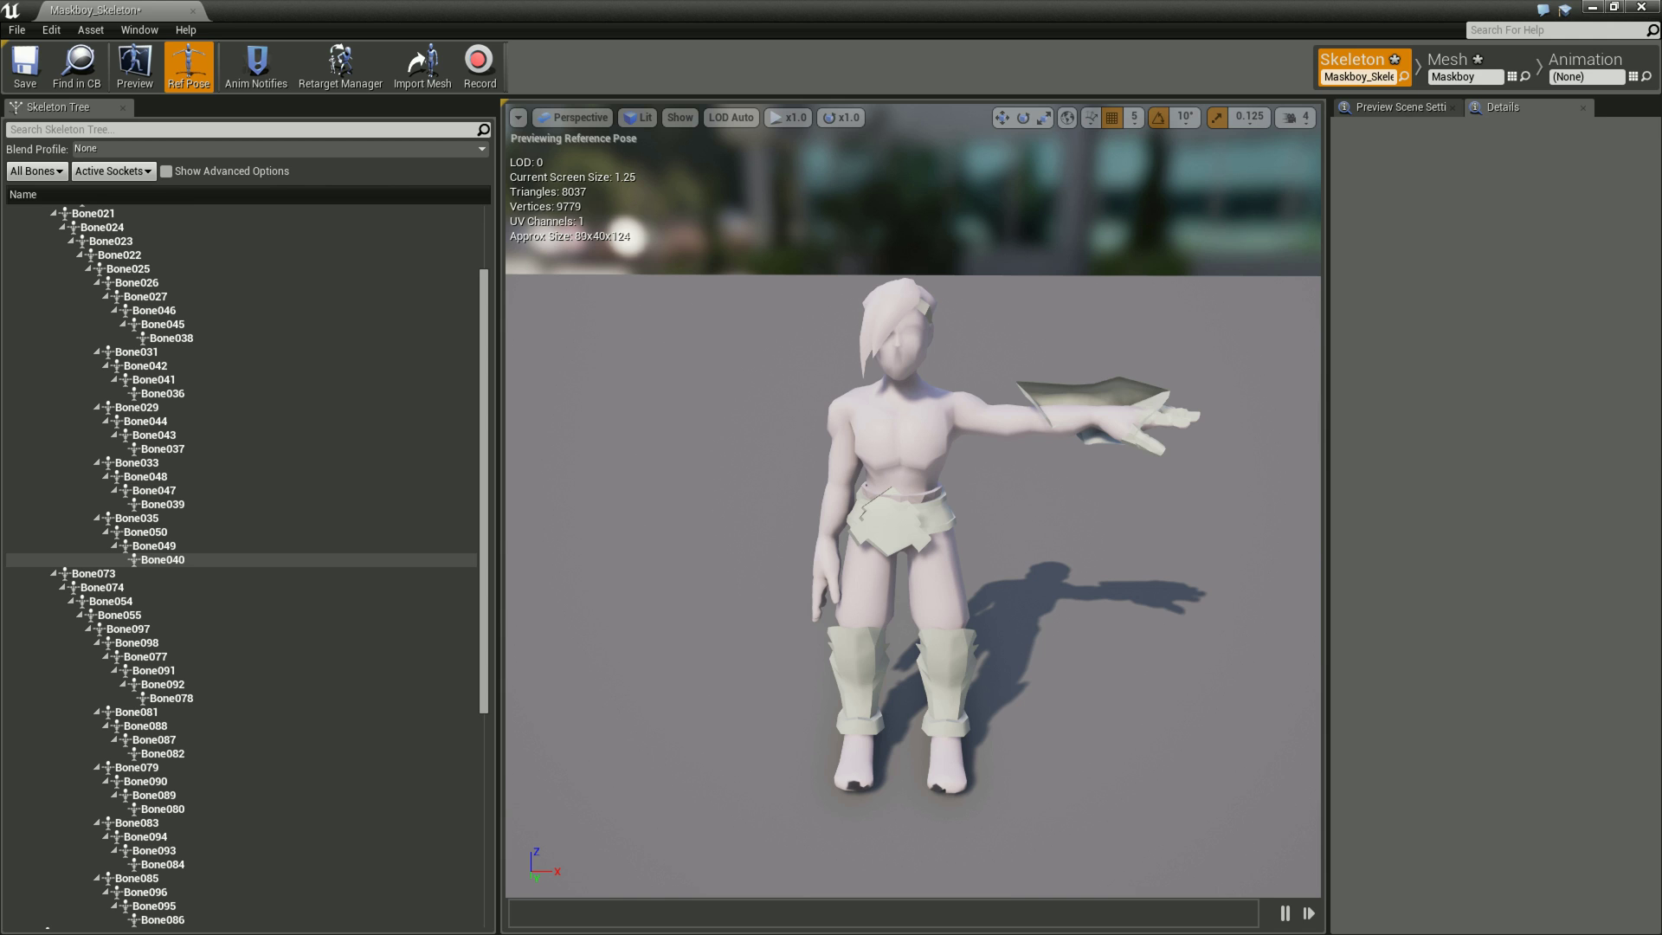
pyautogui.scroll(3, 242, 558)
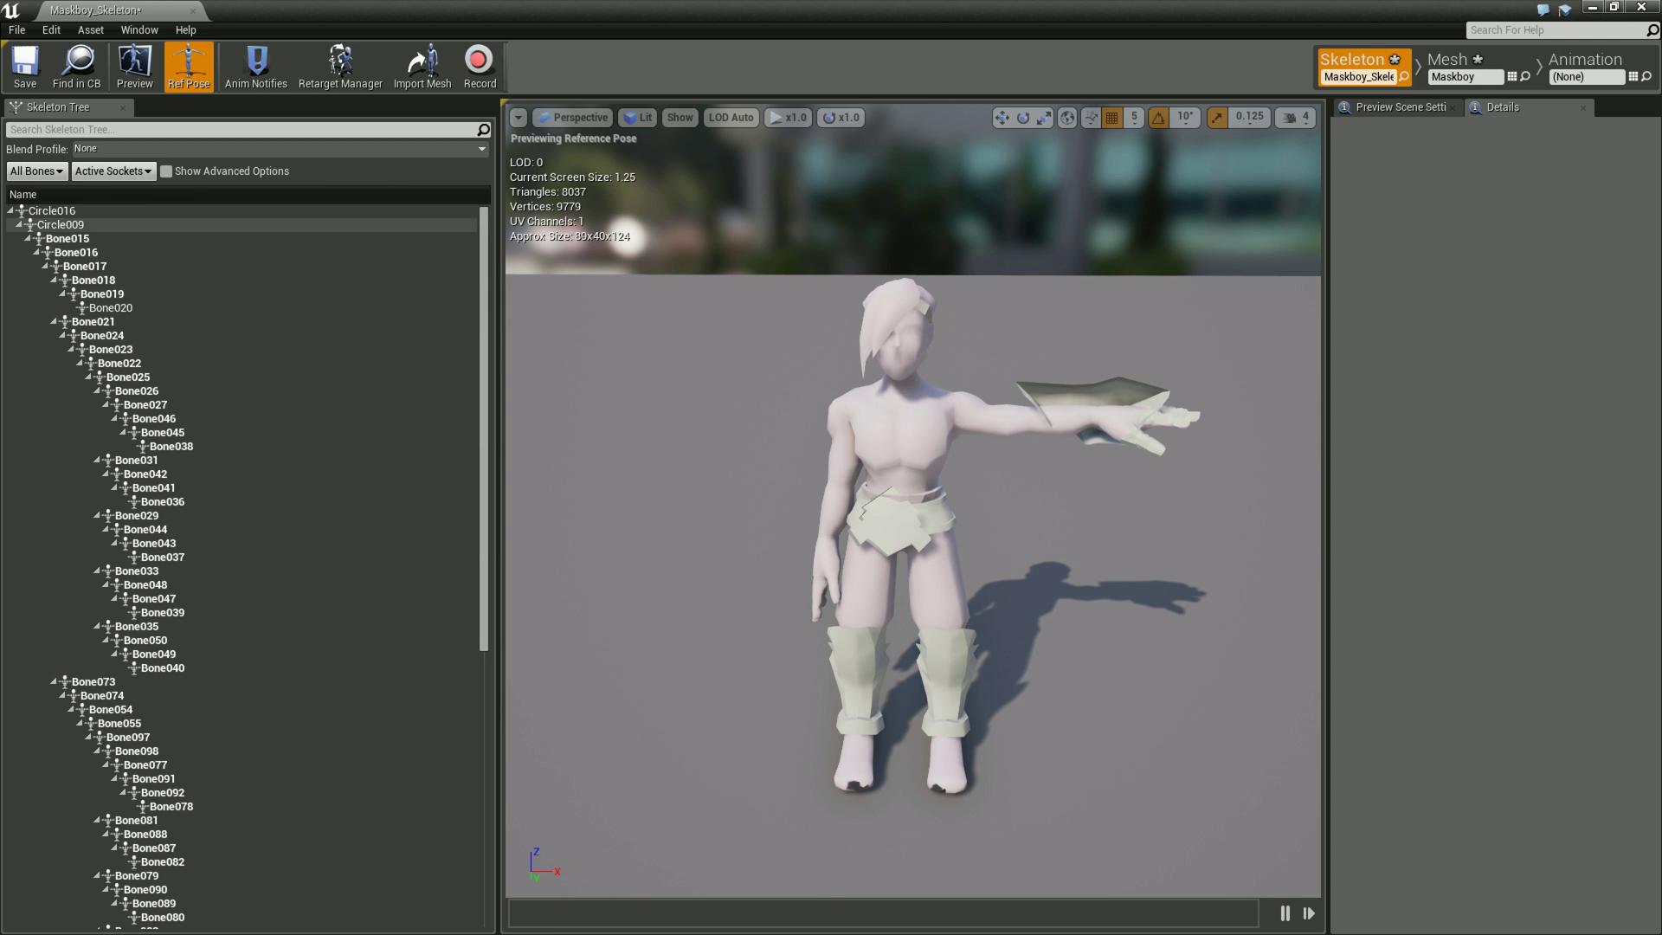
# Test-rotate chest bone Bone021 to bend the upper body.
pyautogui.click(52, 211)
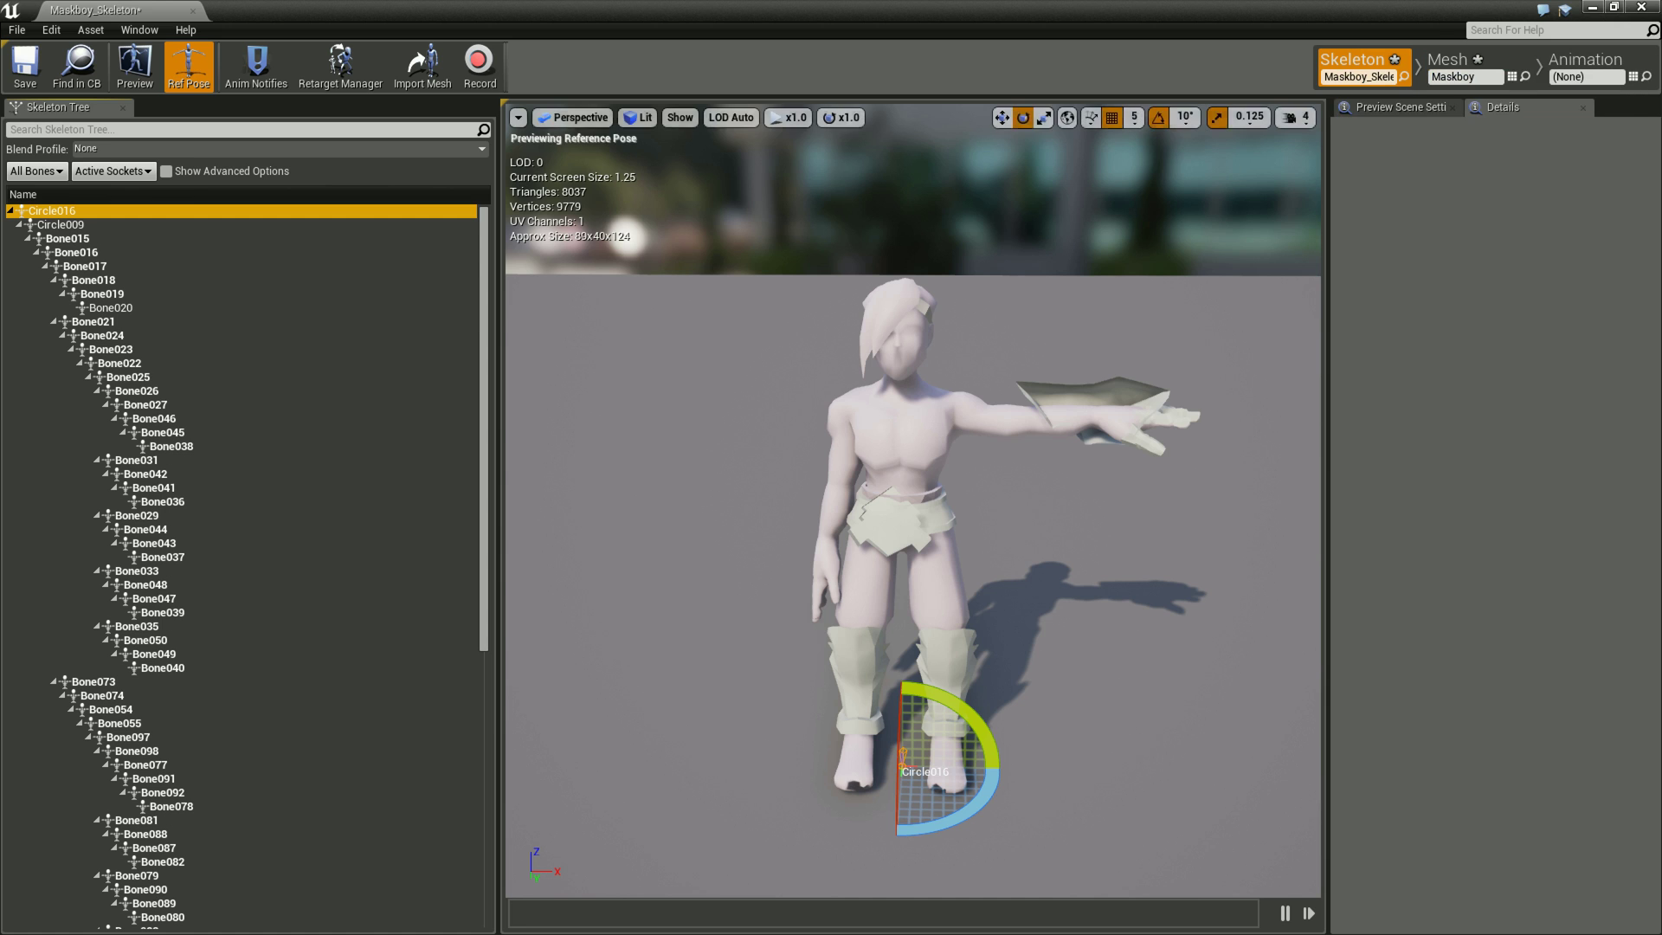
pyautogui.click(93, 321)
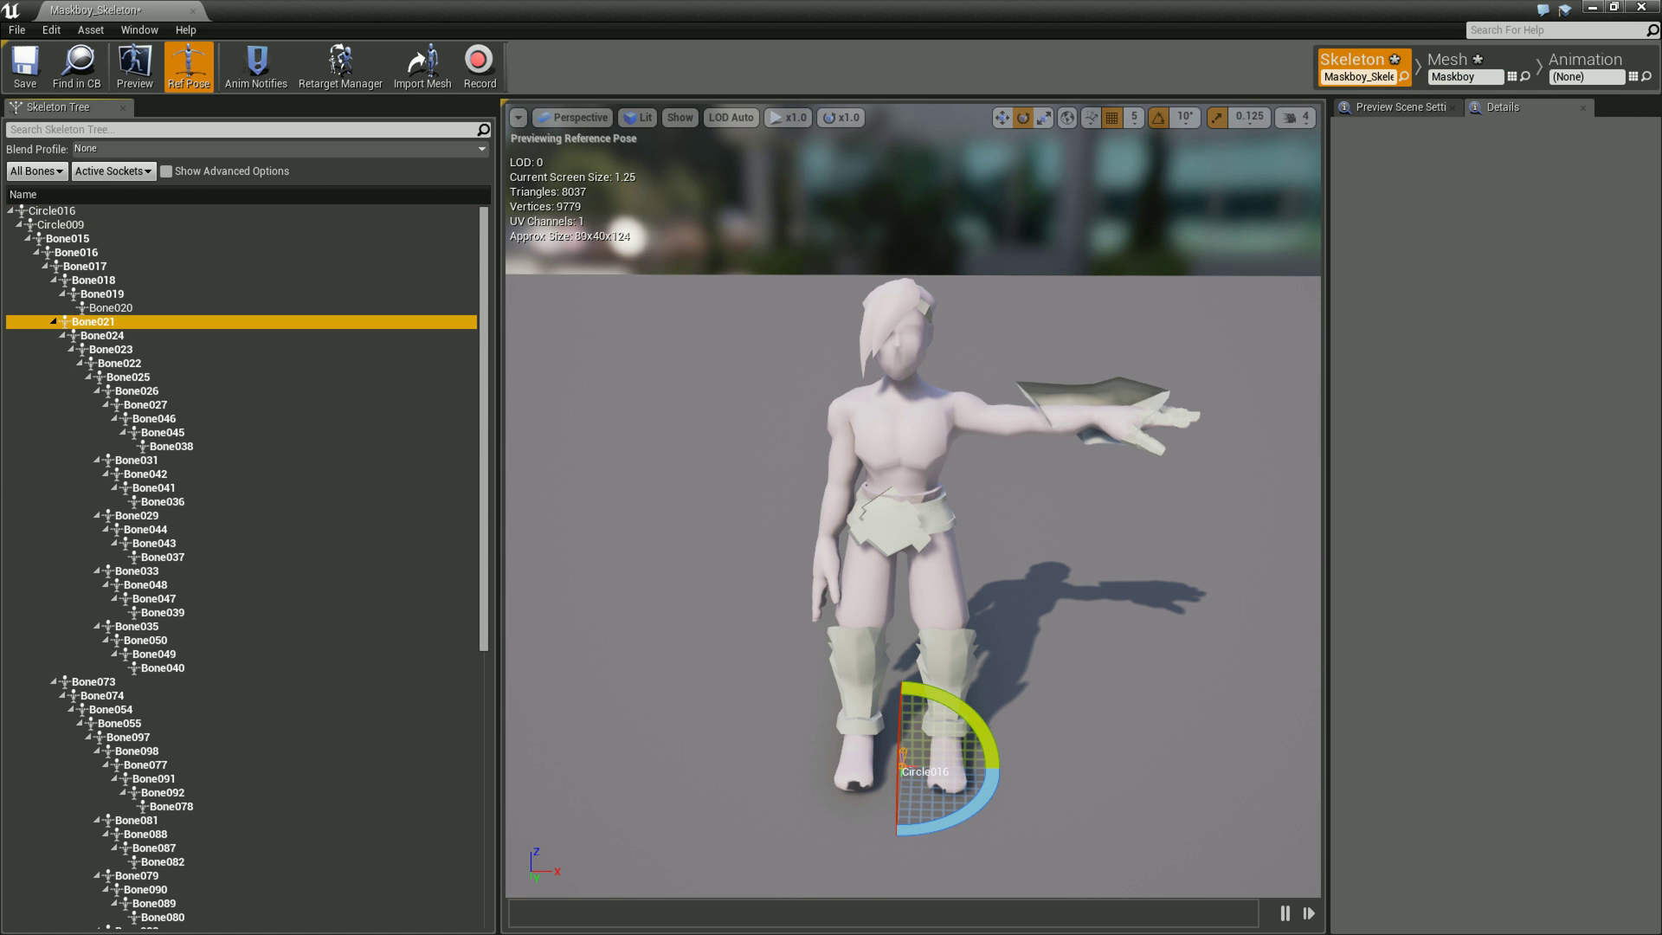
pyautogui.moveTo(993, 381)
pyautogui.mouseDown()
pyautogui.moveTo(1003, 409)
pyautogui.moveTo(1004, 391)
pyautogui.mouseUp()
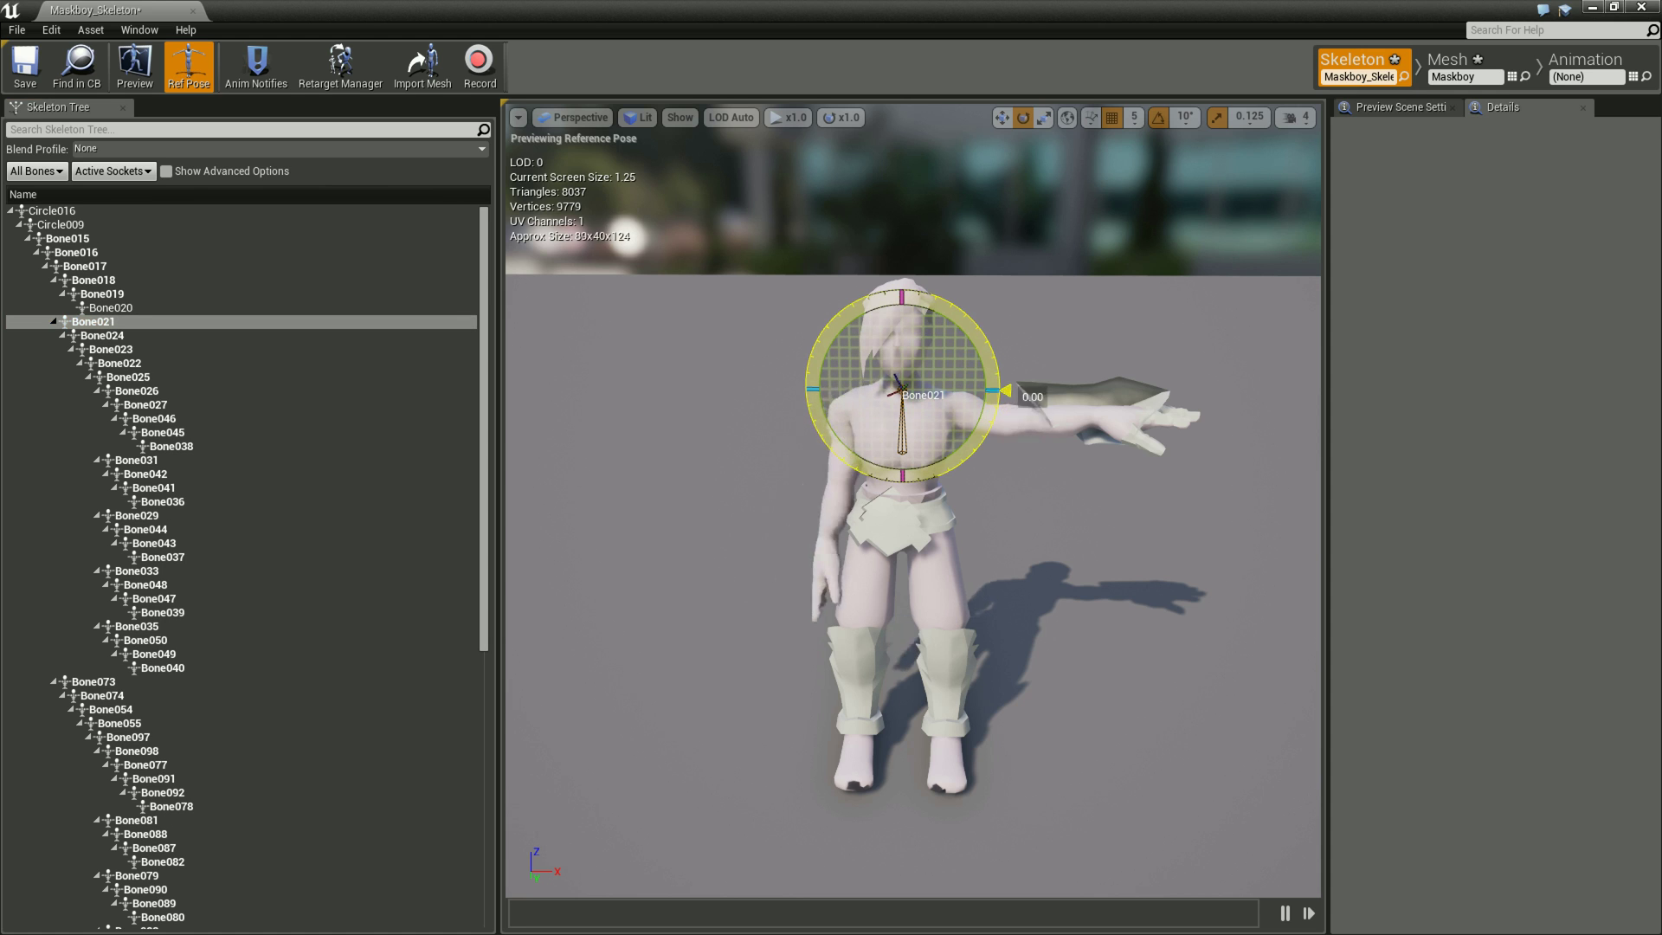
pyautogui.moveTo(1004, 391); pyautogui.dragTo(1004, 391)
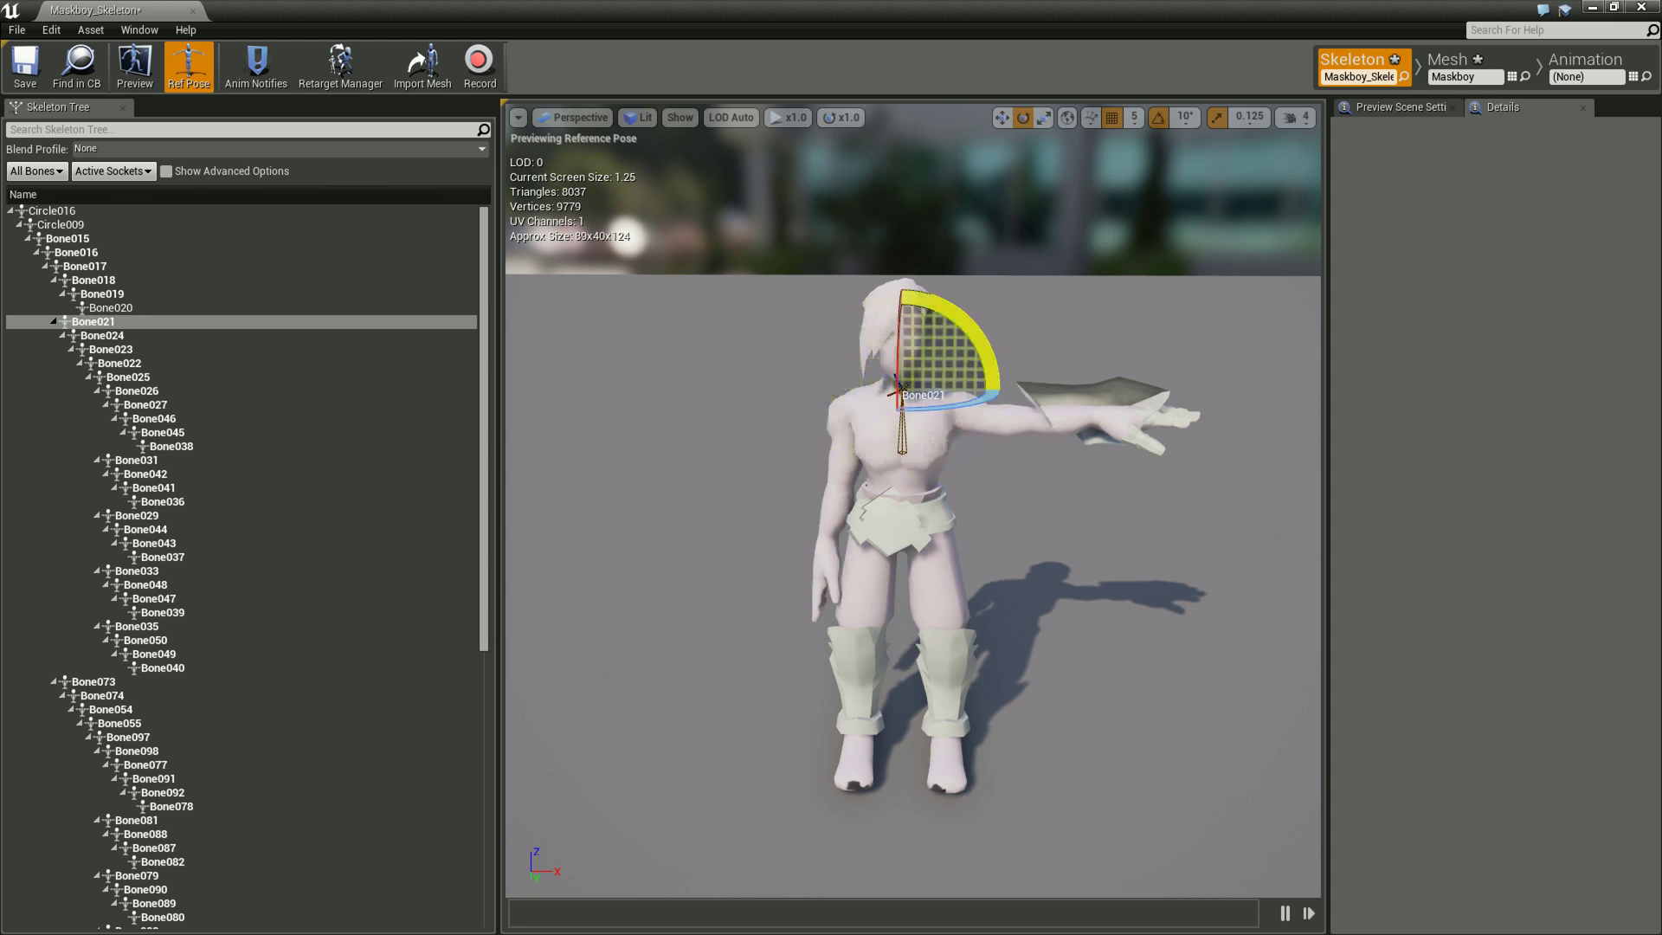
# Tilt the head sharply around Bone019, then return it to its rest pose.
pyautogui.click(102, 293)
pyautogui.moveTo(995, 346)
pyautogui.mouseDown()
pyautogui.moveTo(952, 450)
pyautogui.moveTo(1005, 357)
pyautogui.mouseUp()
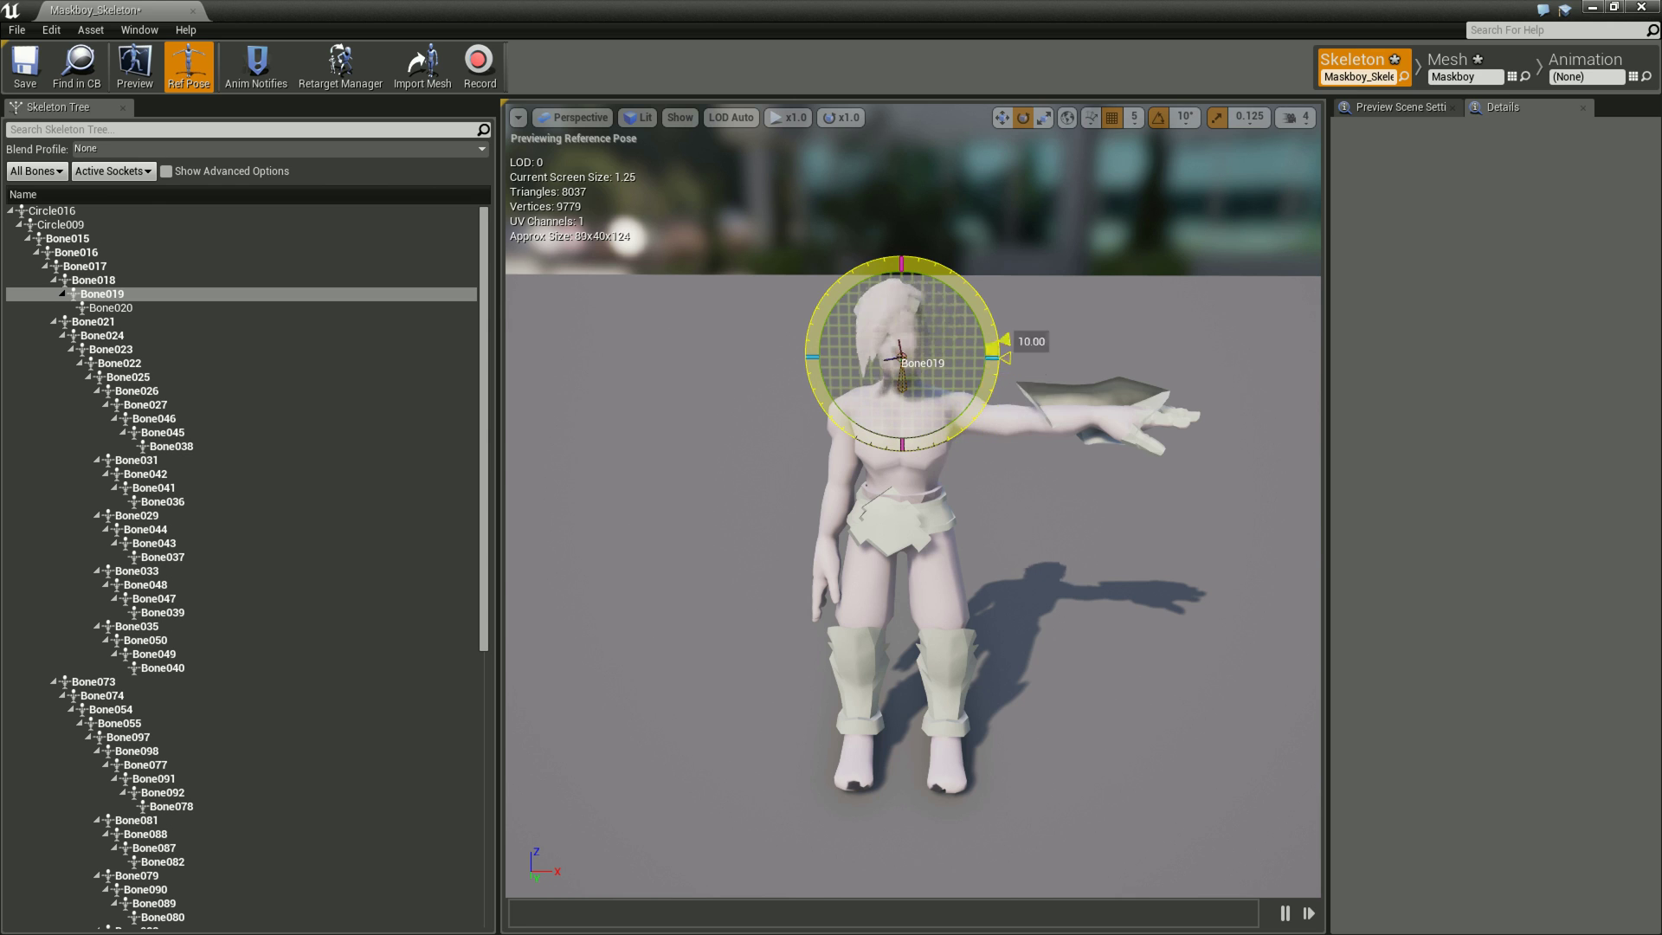
pyautogui.moveTo(1005, 357); pyautogui.dragTo(805, 318)
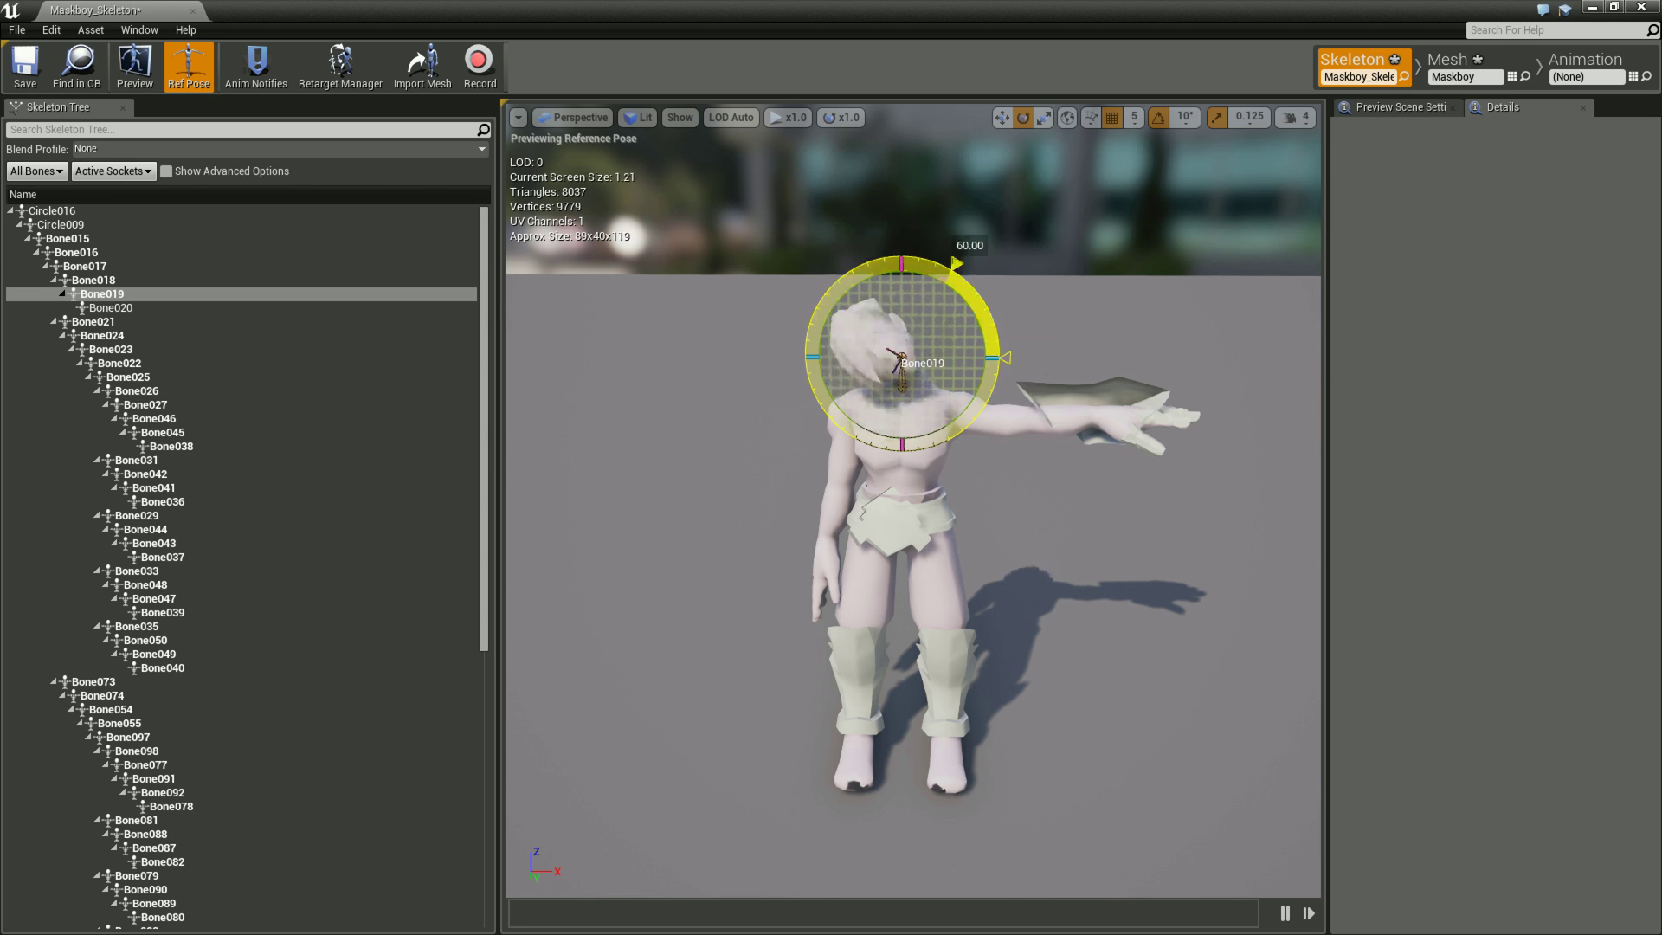
pyautogui.moveTo(1004, 358); pyautogui.dragTo(1030, 362)
pyautogui.press('Escape')
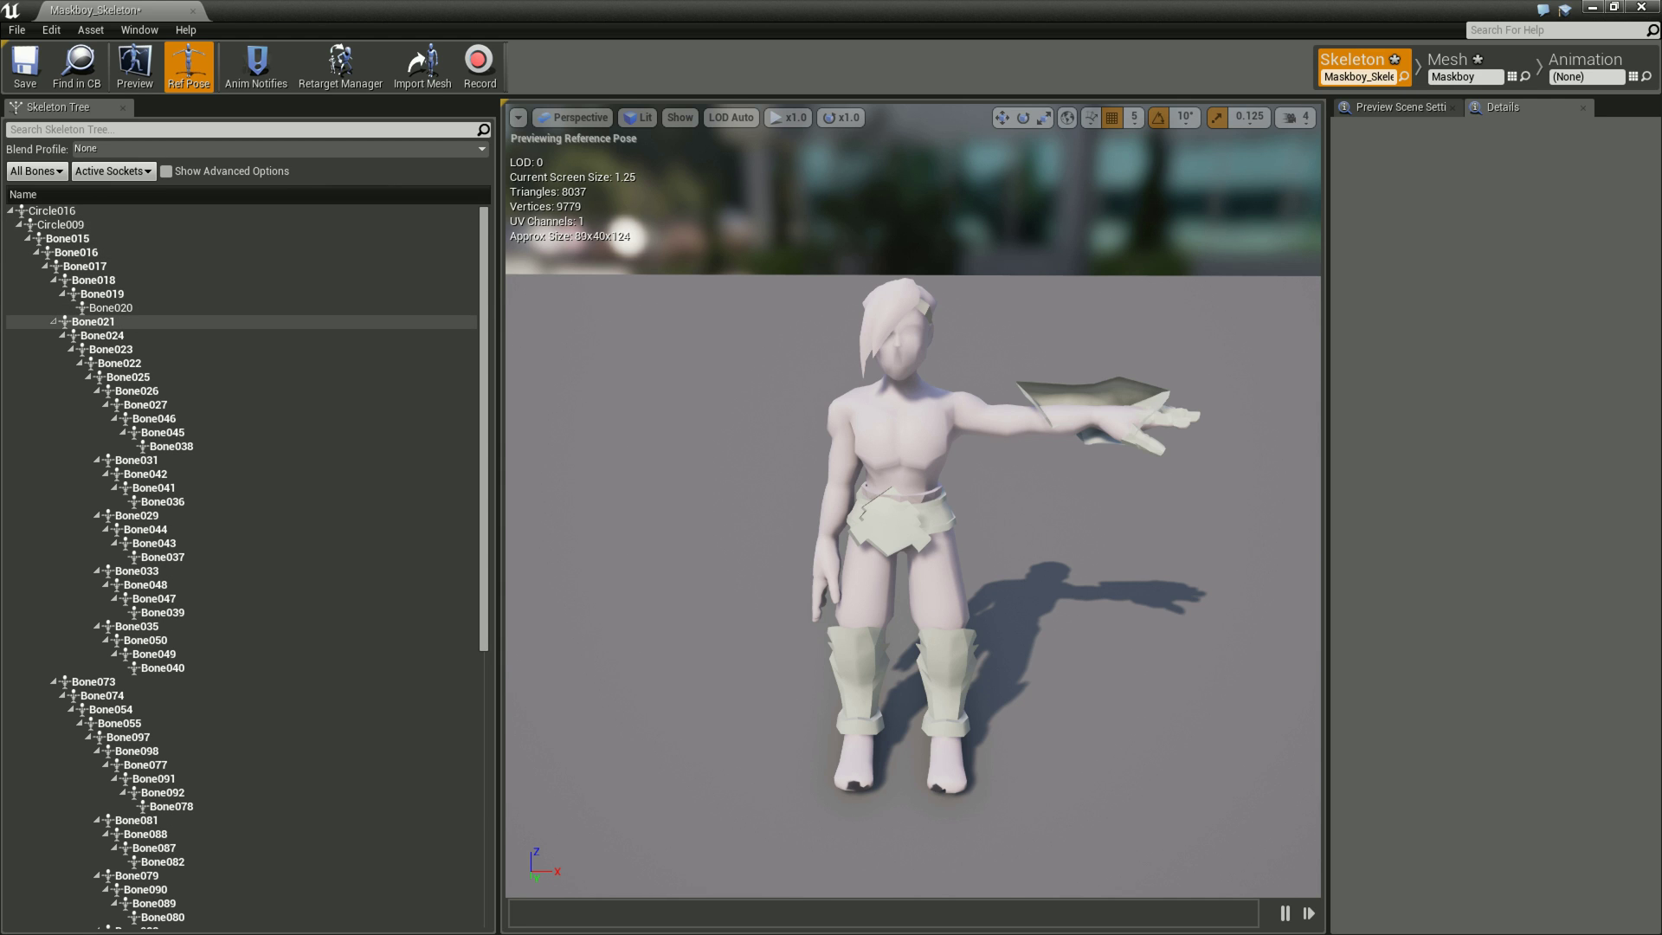
# Locate Bone024, Bone022 and Bone038 under the Bone021 branch on the body.
pyautogui.click(53, 321)
pyautogui.click(53, 322)
pyautogui.click(99, 336)
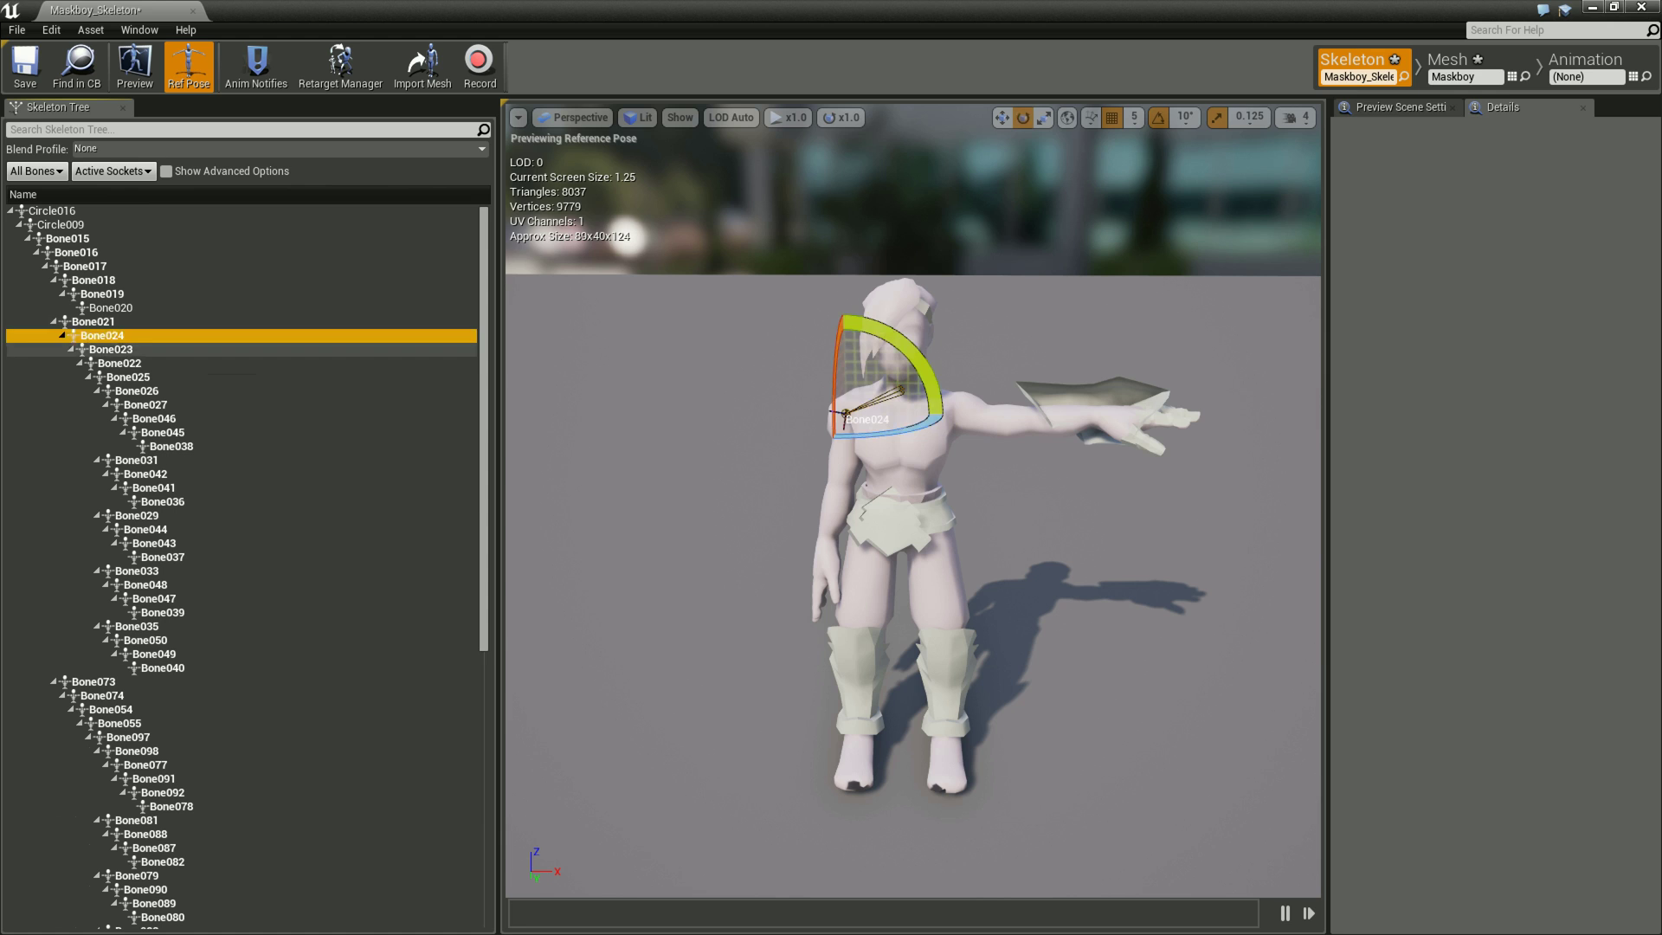
pyautogui.click(118, 362)
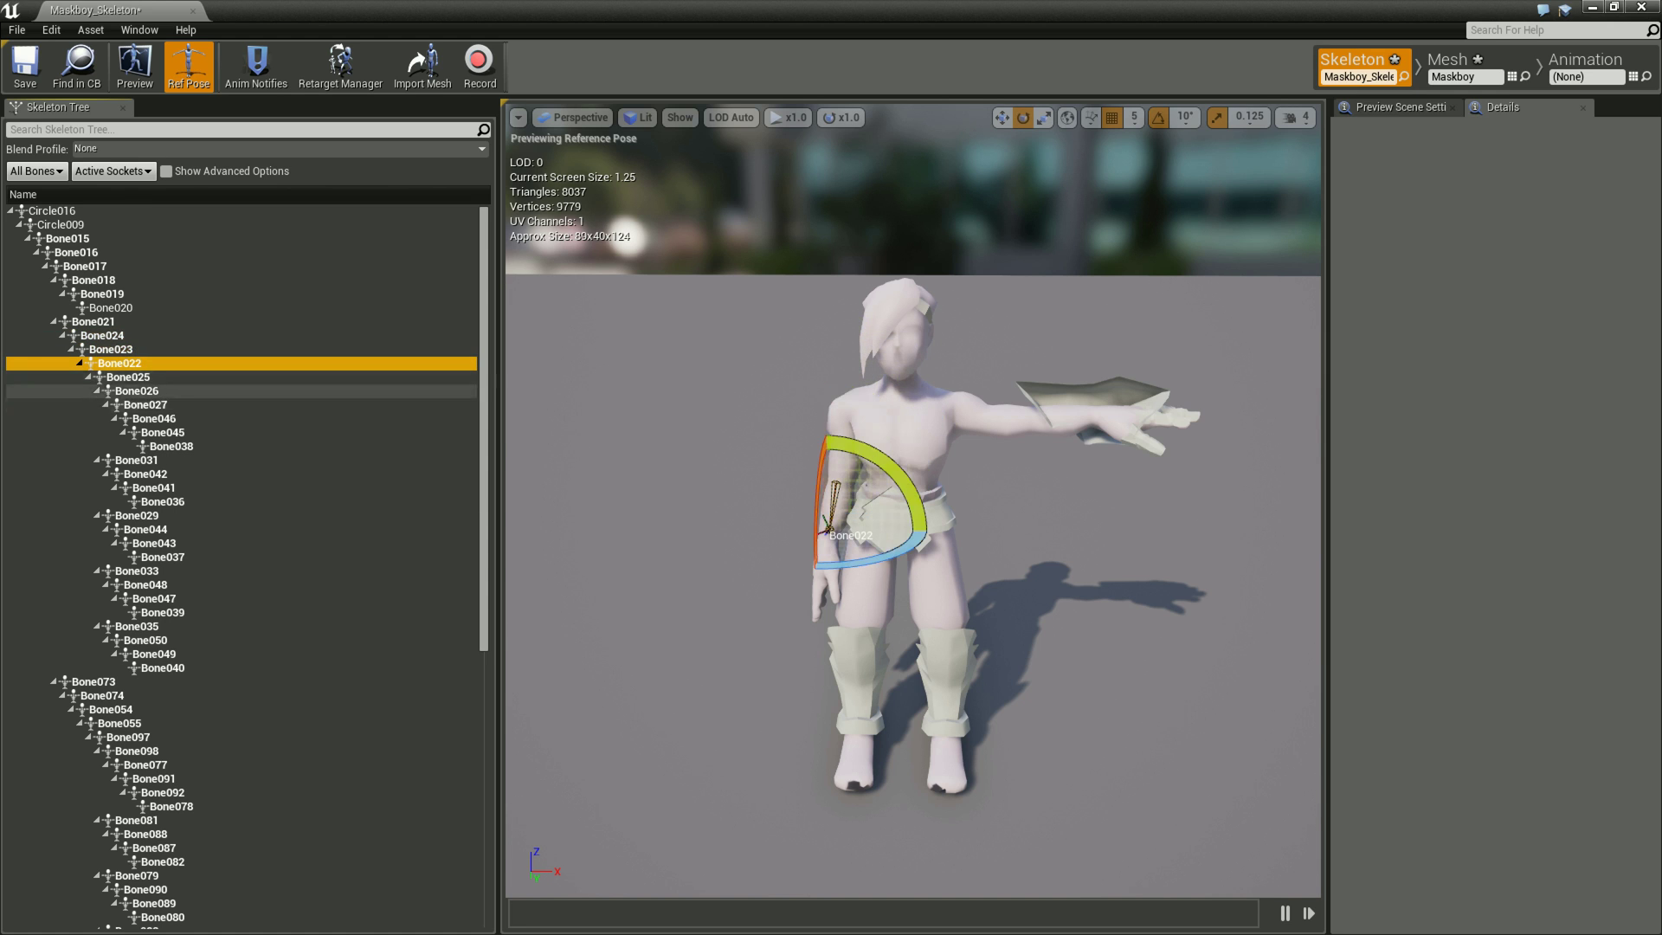
pyautogui.click(171, 446)
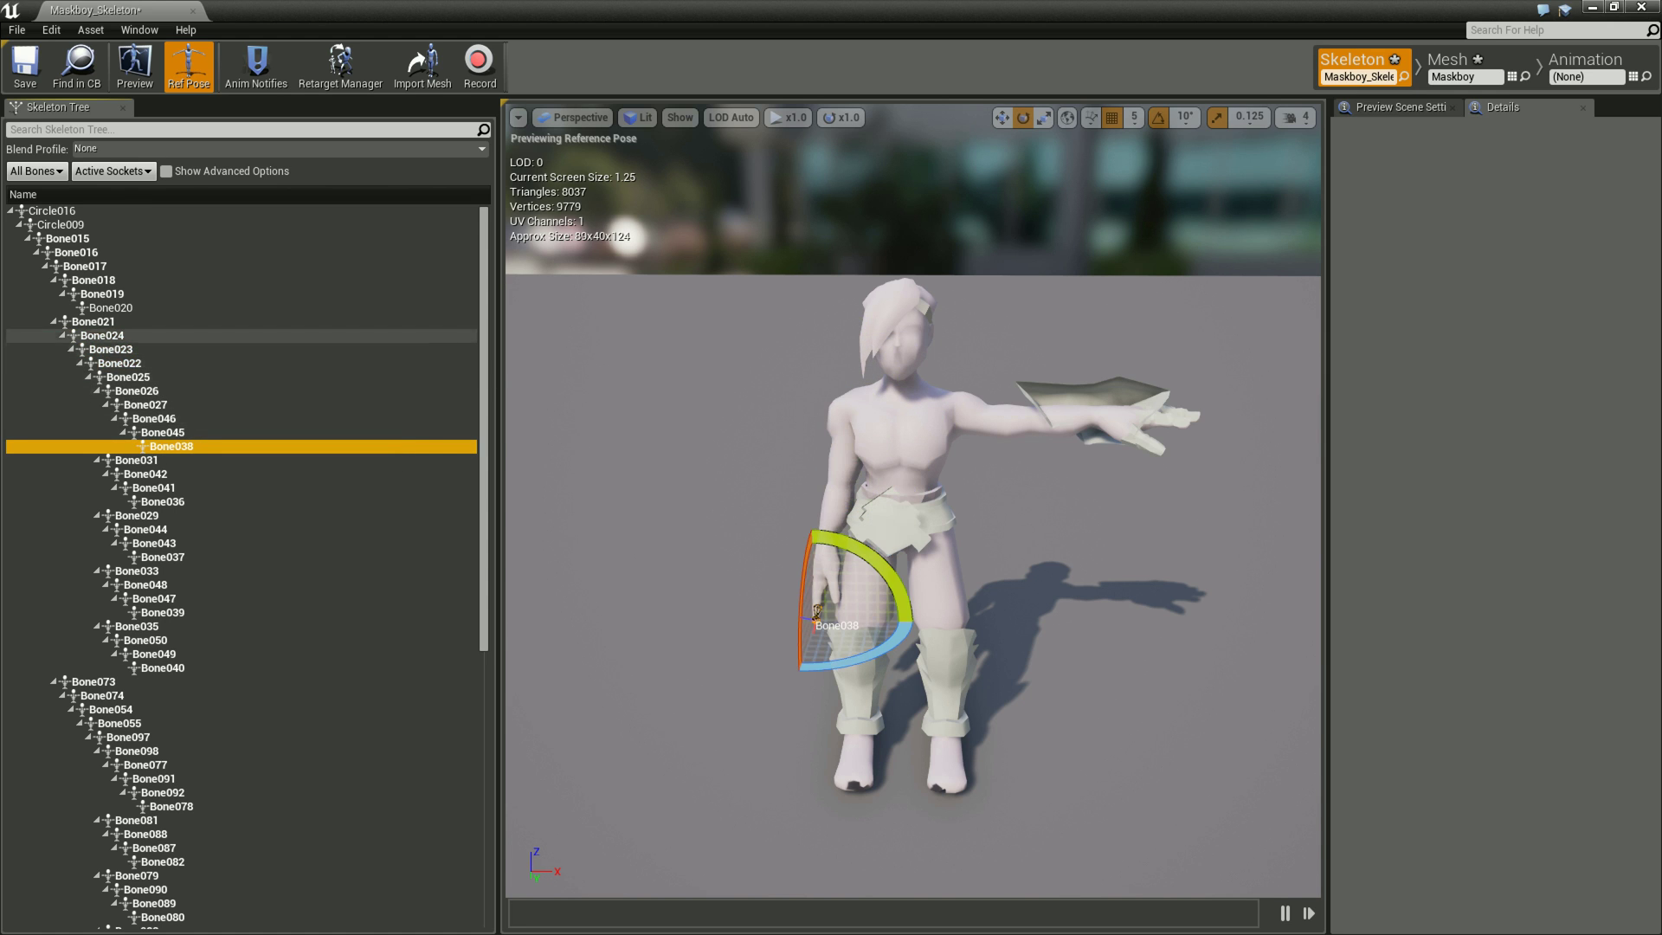
# Swing Bone021 through -10 and -20 degrees, then select Bone024–Bone040 and reselect Bone021.
pyautogui.click(92, 321)
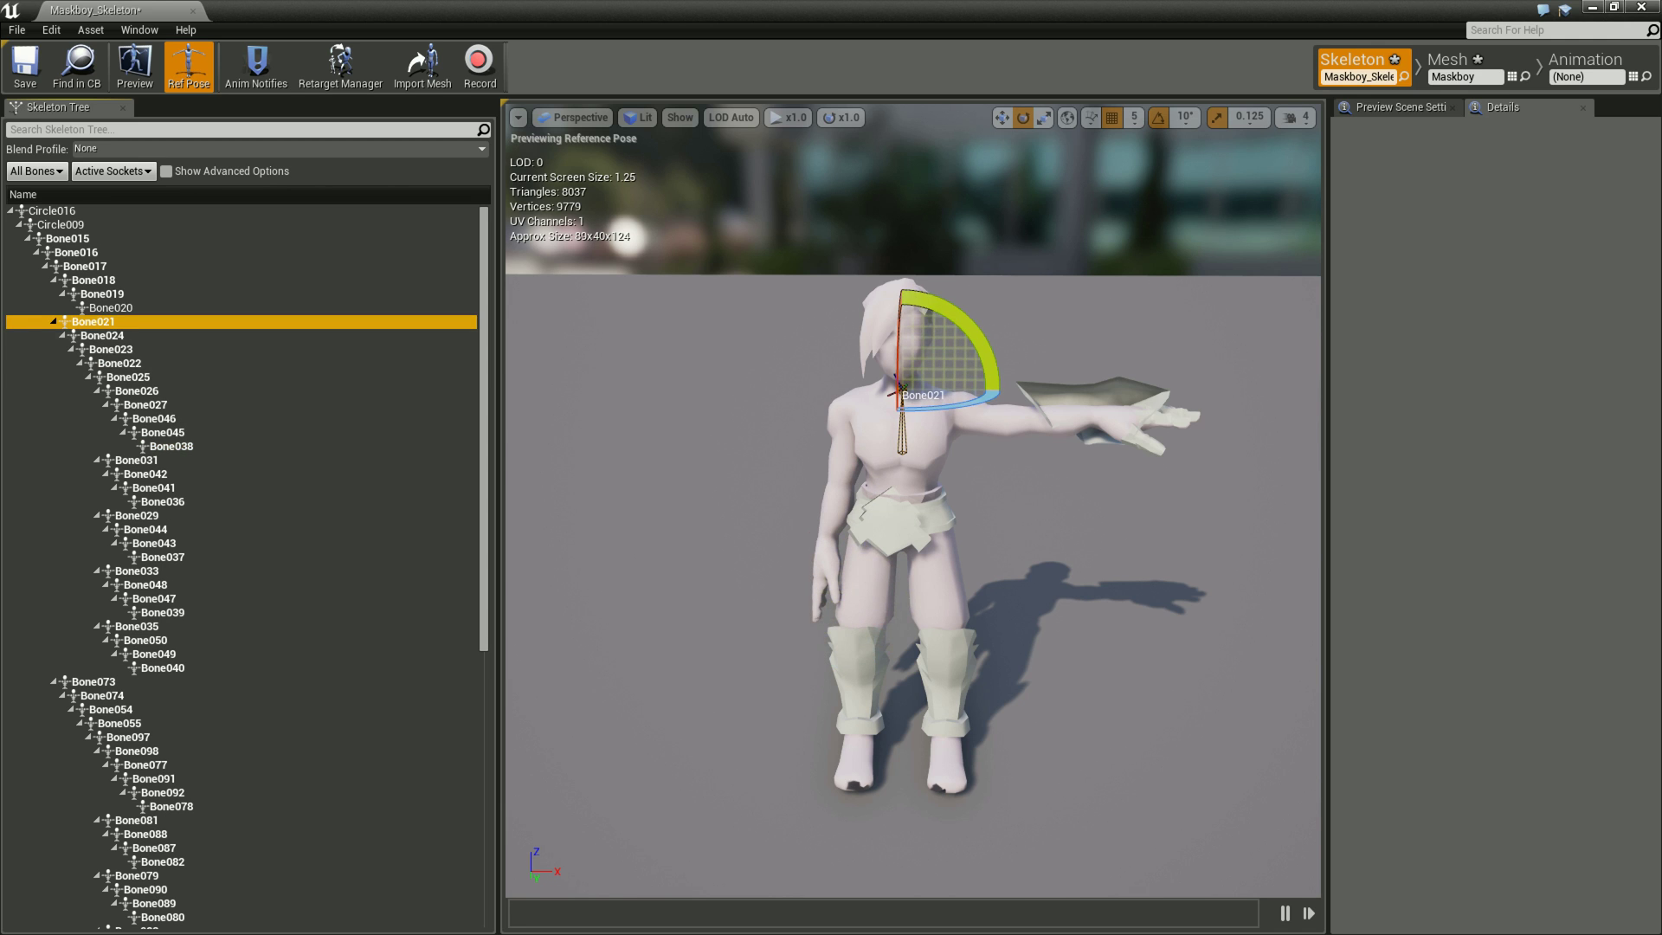
pyautogui.moveTo(994, 385)
pyautogui.mouseDown()
pyautogui.moveTo(1004, 407)
pyautogui.moveTo(996, 380)
pyautogui.mouseUp()
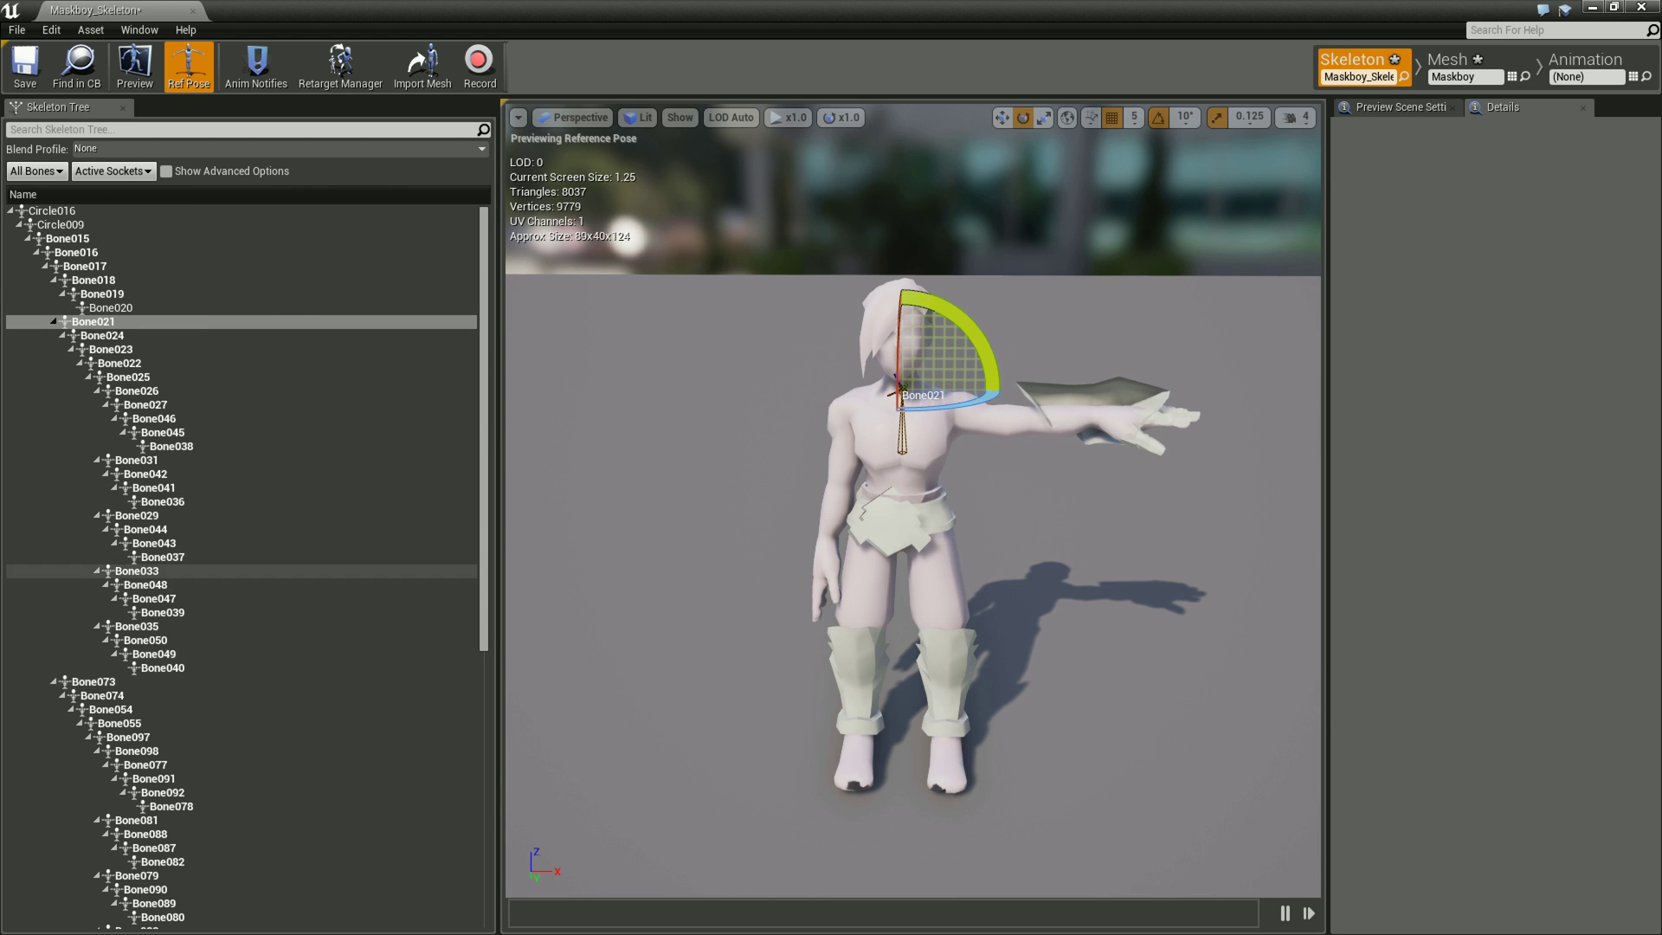
pyautogui.click(93, 321)
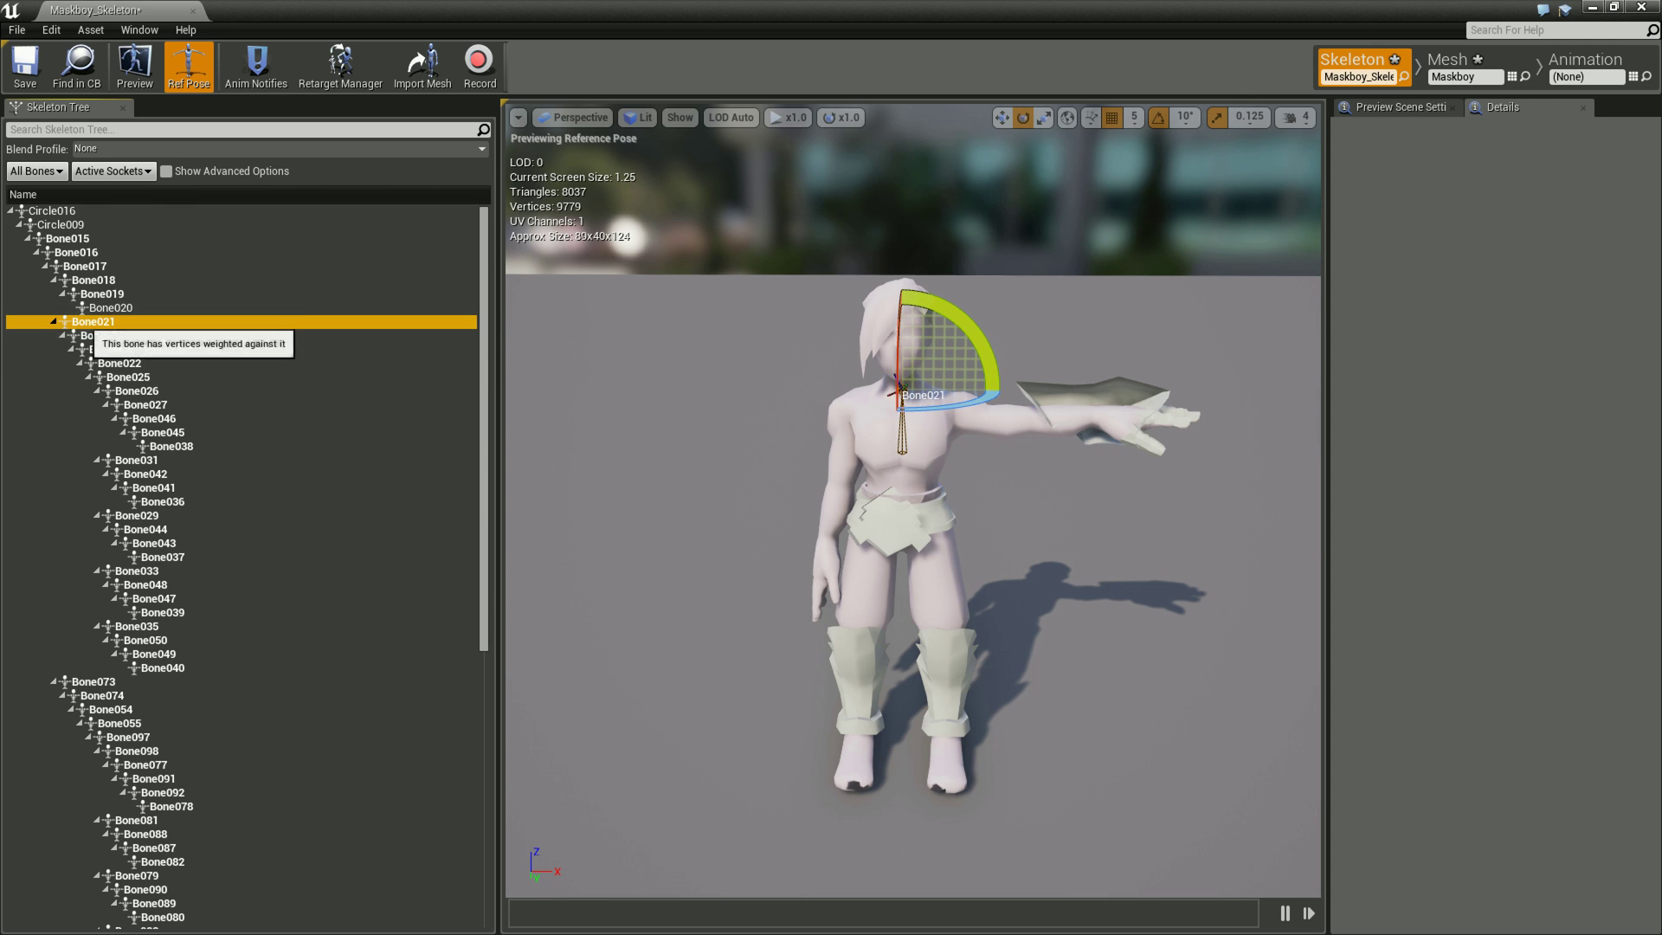
pyautogui.moveTo(991, 381); pyautogui.dragTo(1004, 412)
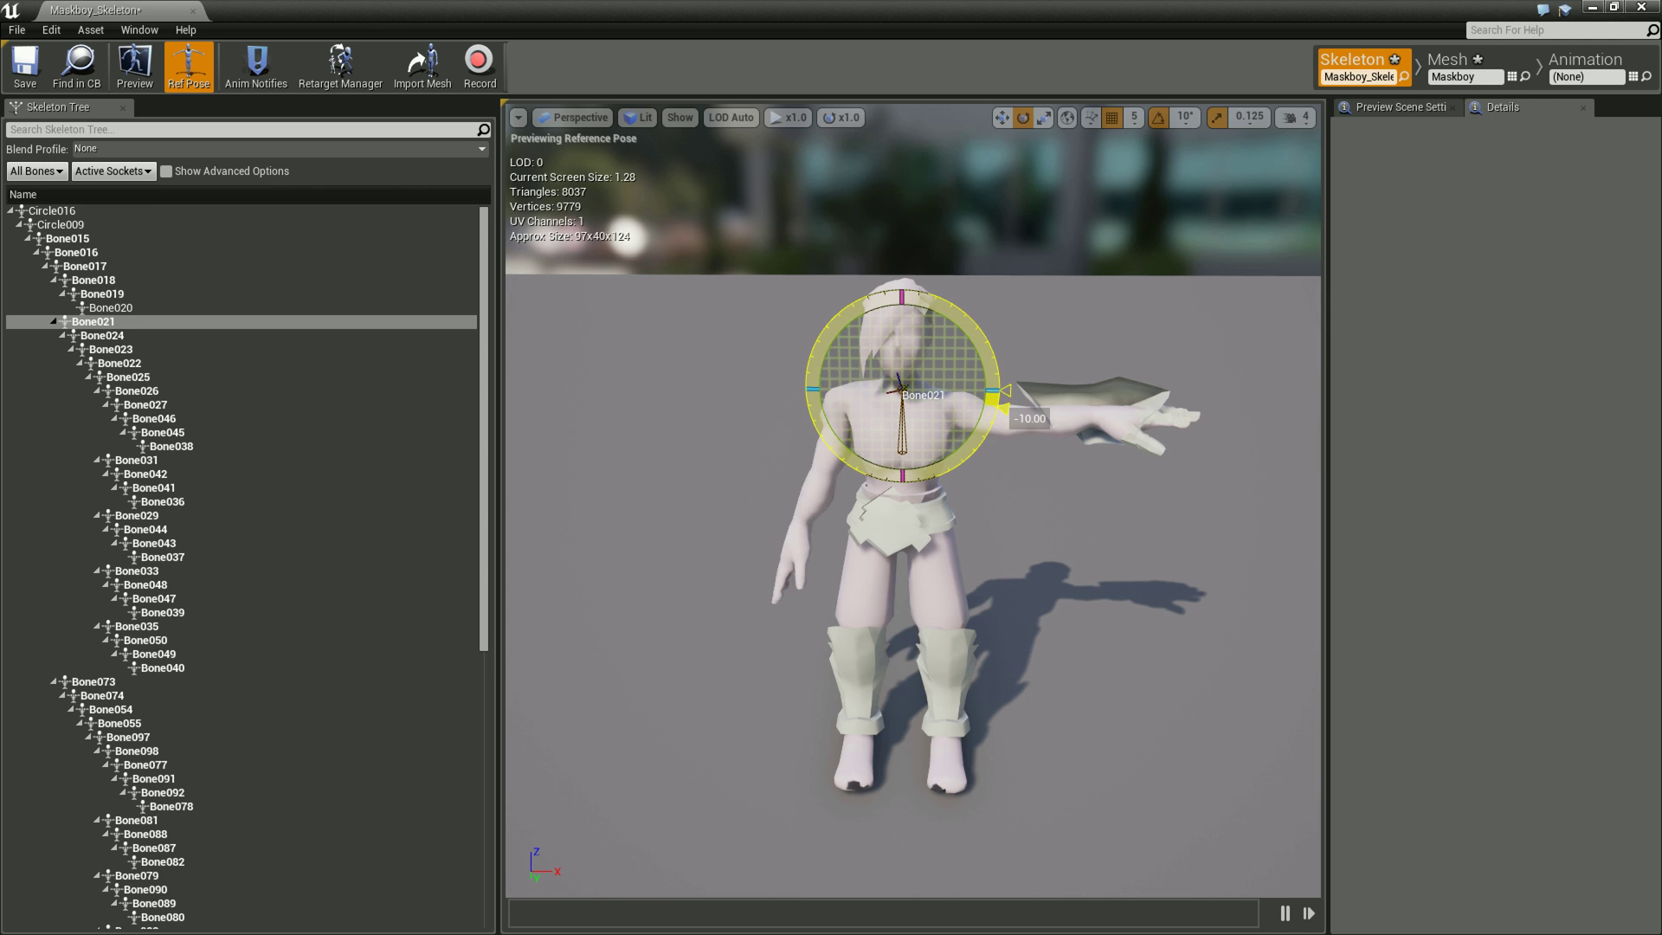
pyautogui.moveTo(1004, 412); pyautogui.dragTo(1002, 400)
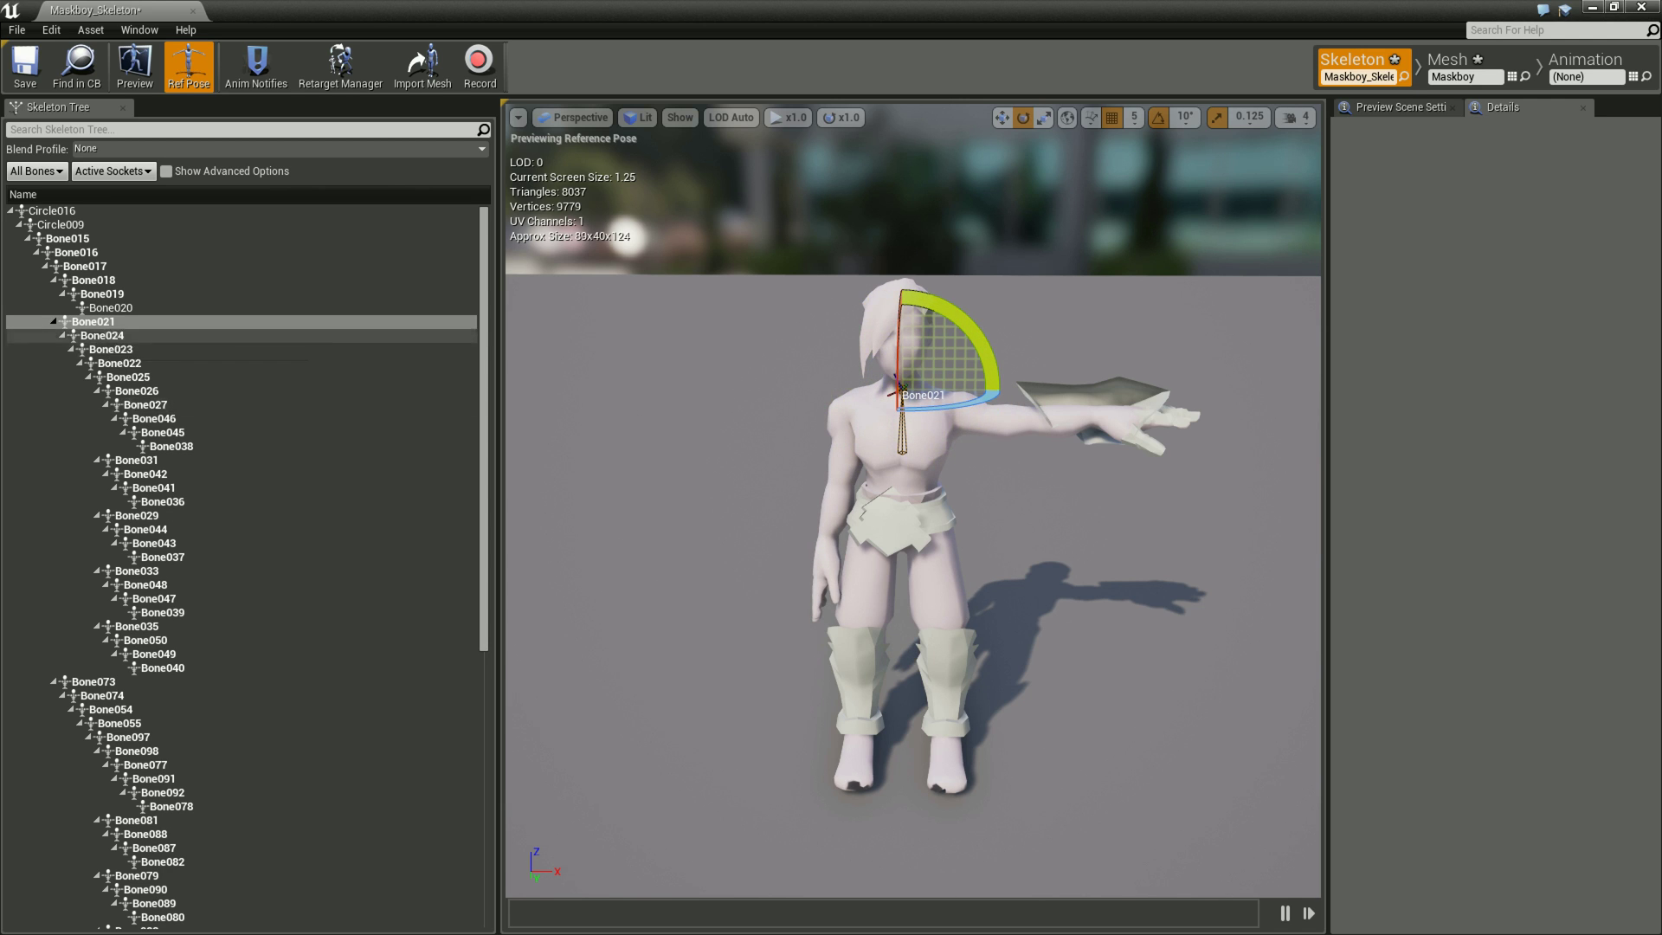
pyautogui.click(104, 335)
pyautogui.keyDown('shift'); pyautogui.click(173, 667); pyautogui.keyUp('shift')
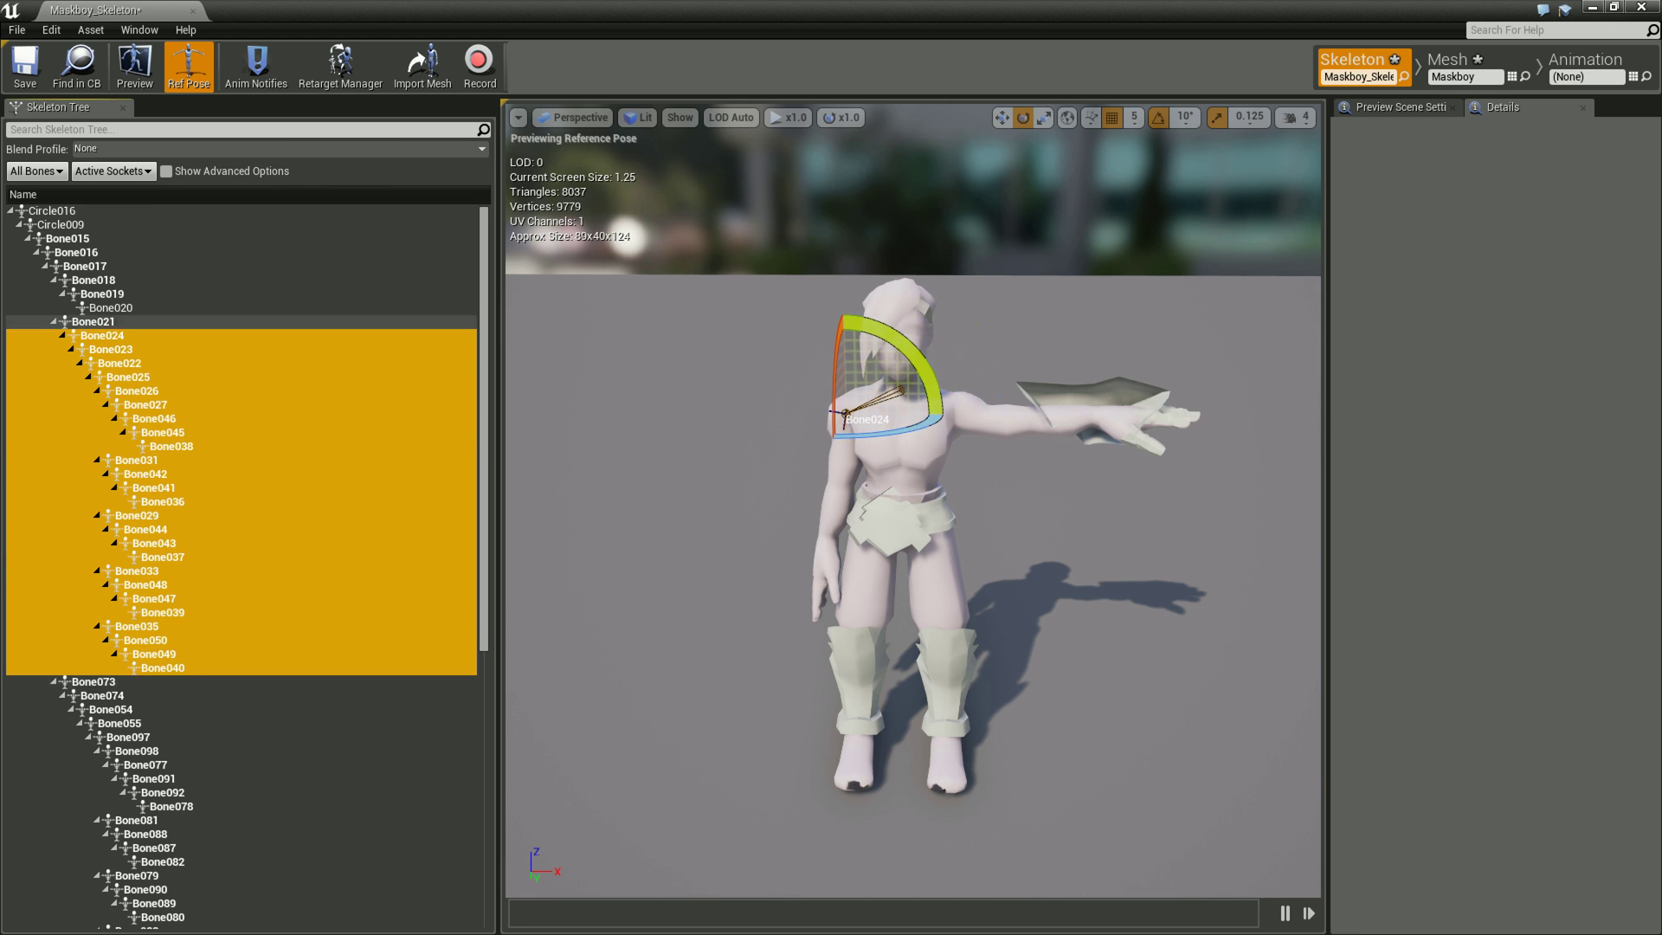
pyautogui.click(93, 321)
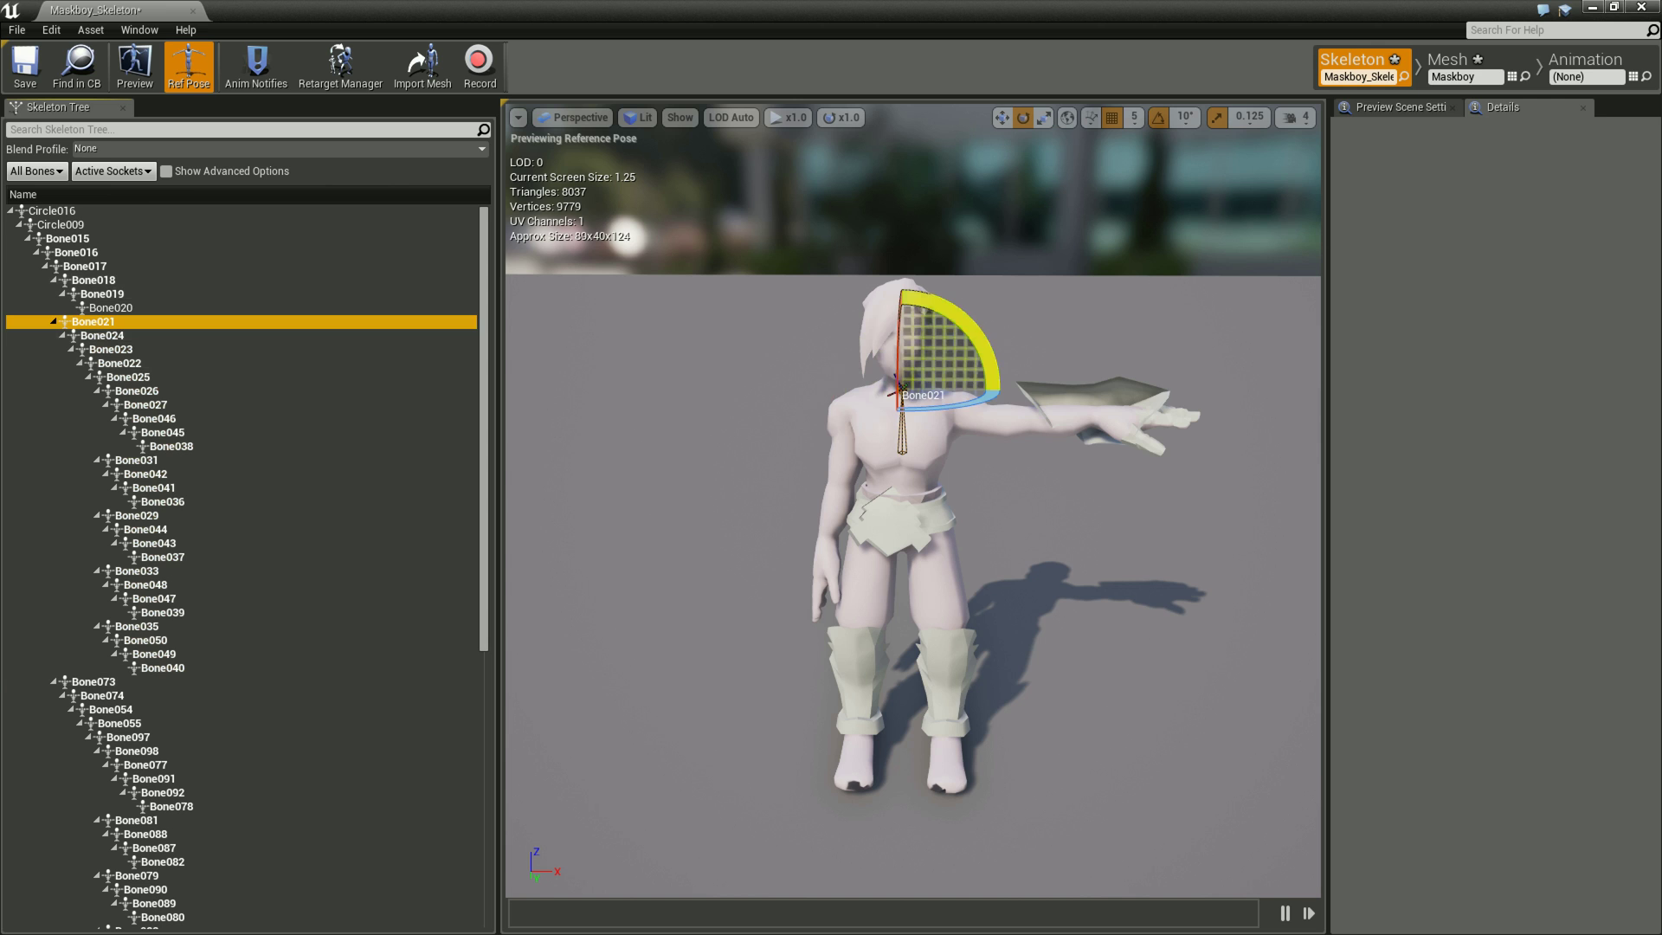
# Rotate the upper body -20 degrees with Bone021, then select Bone015.
pyautogui.moveTo(986, 364)
pyautogui.mouseDown()
pyautogui.moveTo(998, 426)
pyautogui.moveTo(1004, 392)
pyautogui.mouseUp()
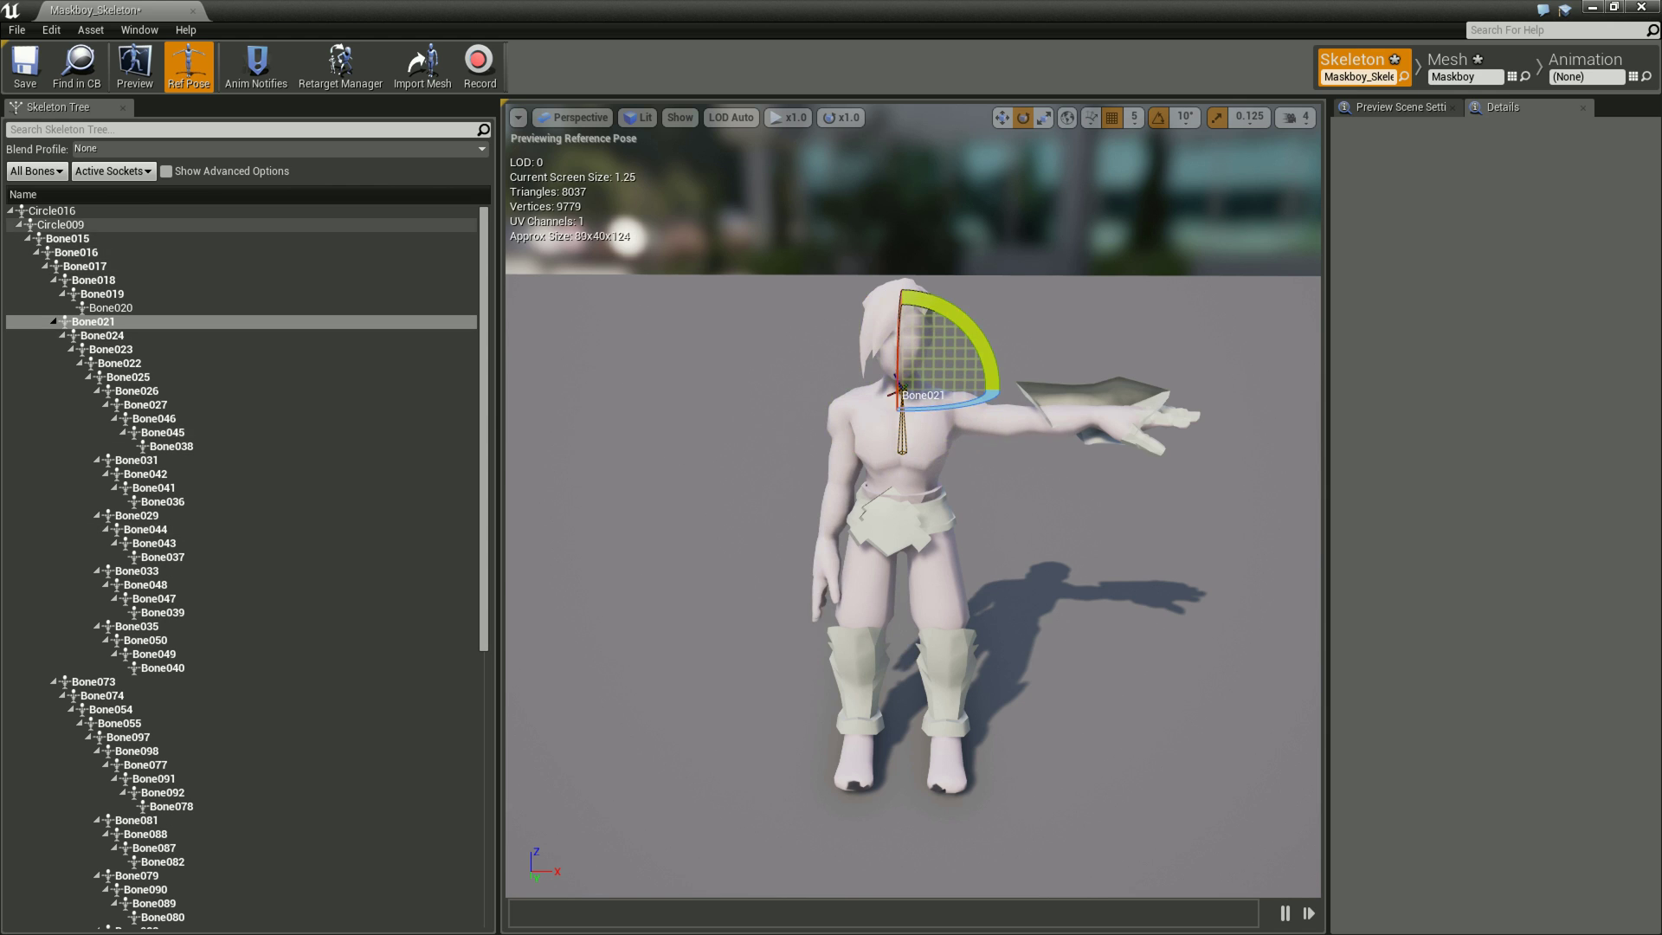
pyautogui.click(70, 239)
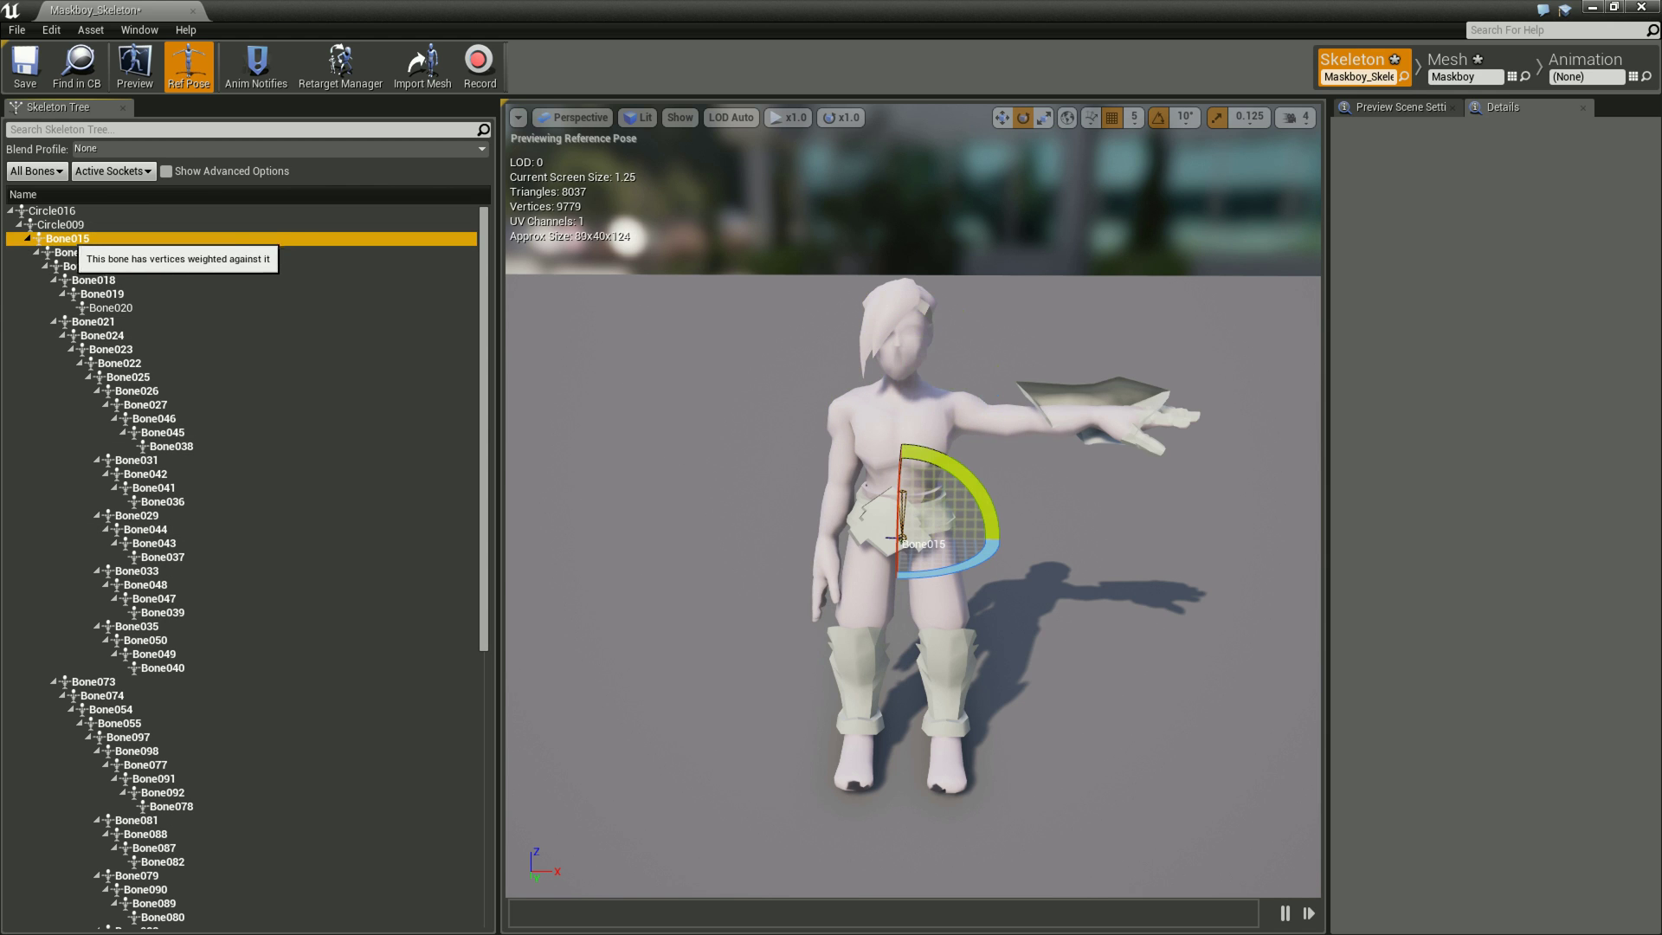
pyautogui.press('Left')
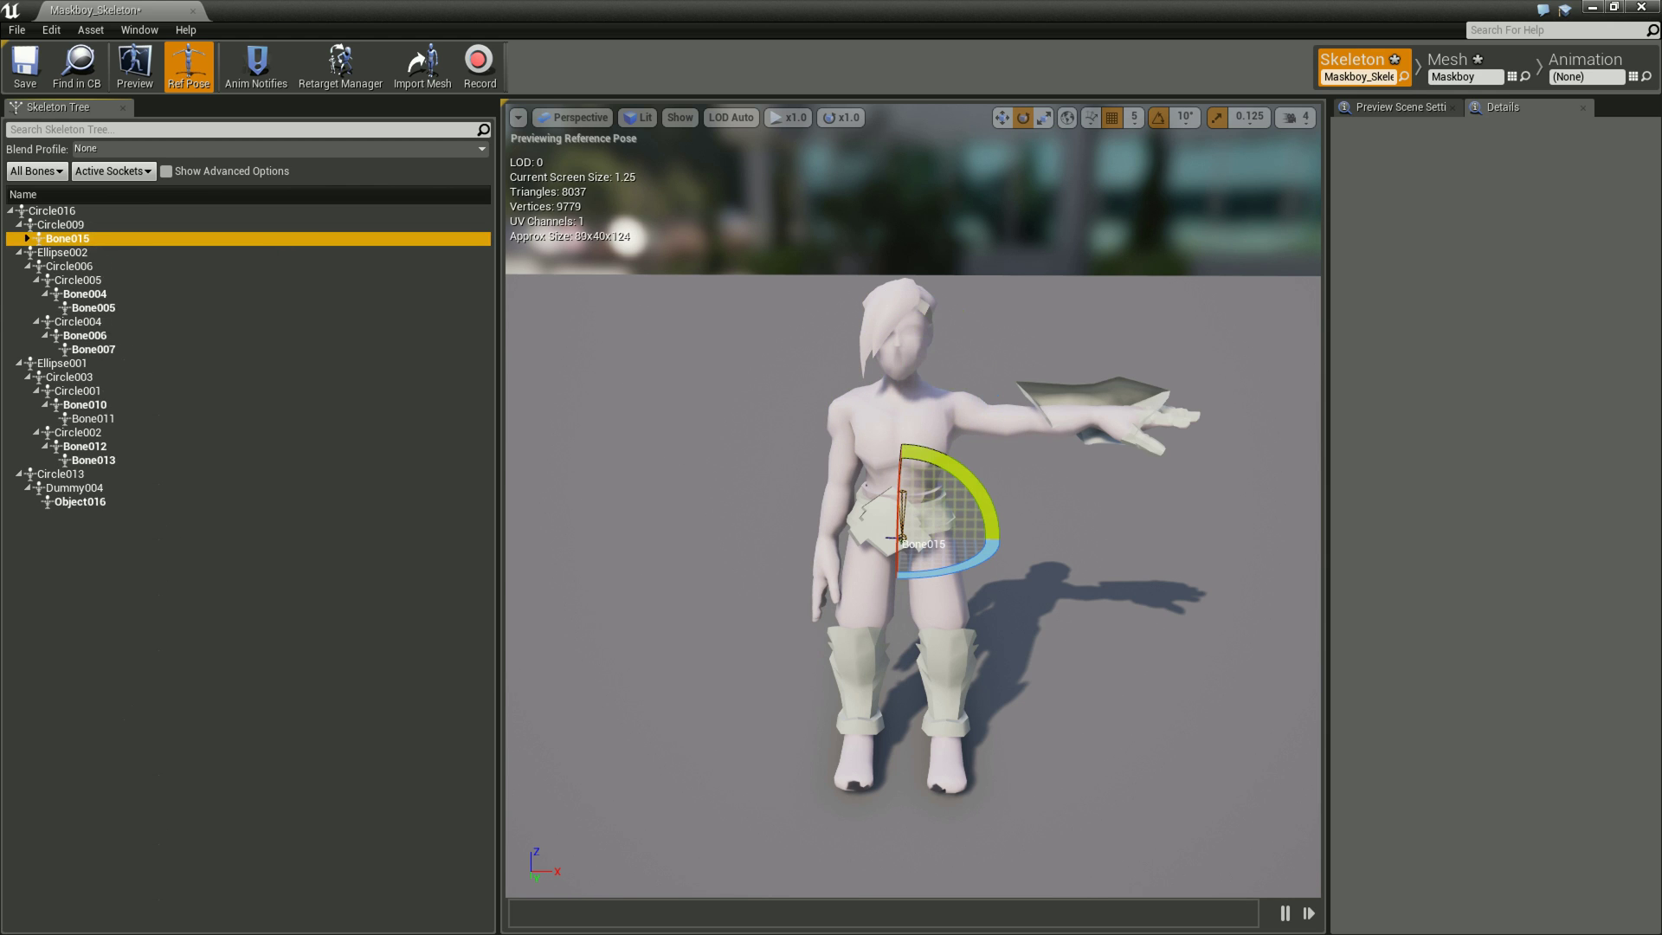
pyautogui.press('Right')
# Rotate the whole upper body around the lower bone Bone015.
pyautogui.moveTo(970, 567)
pyautogui.mouseDown()
pyautogui.moveTo(1000, 532)
pyautogui.moveTo(1019, 545)
pyautogui.mouseUp()
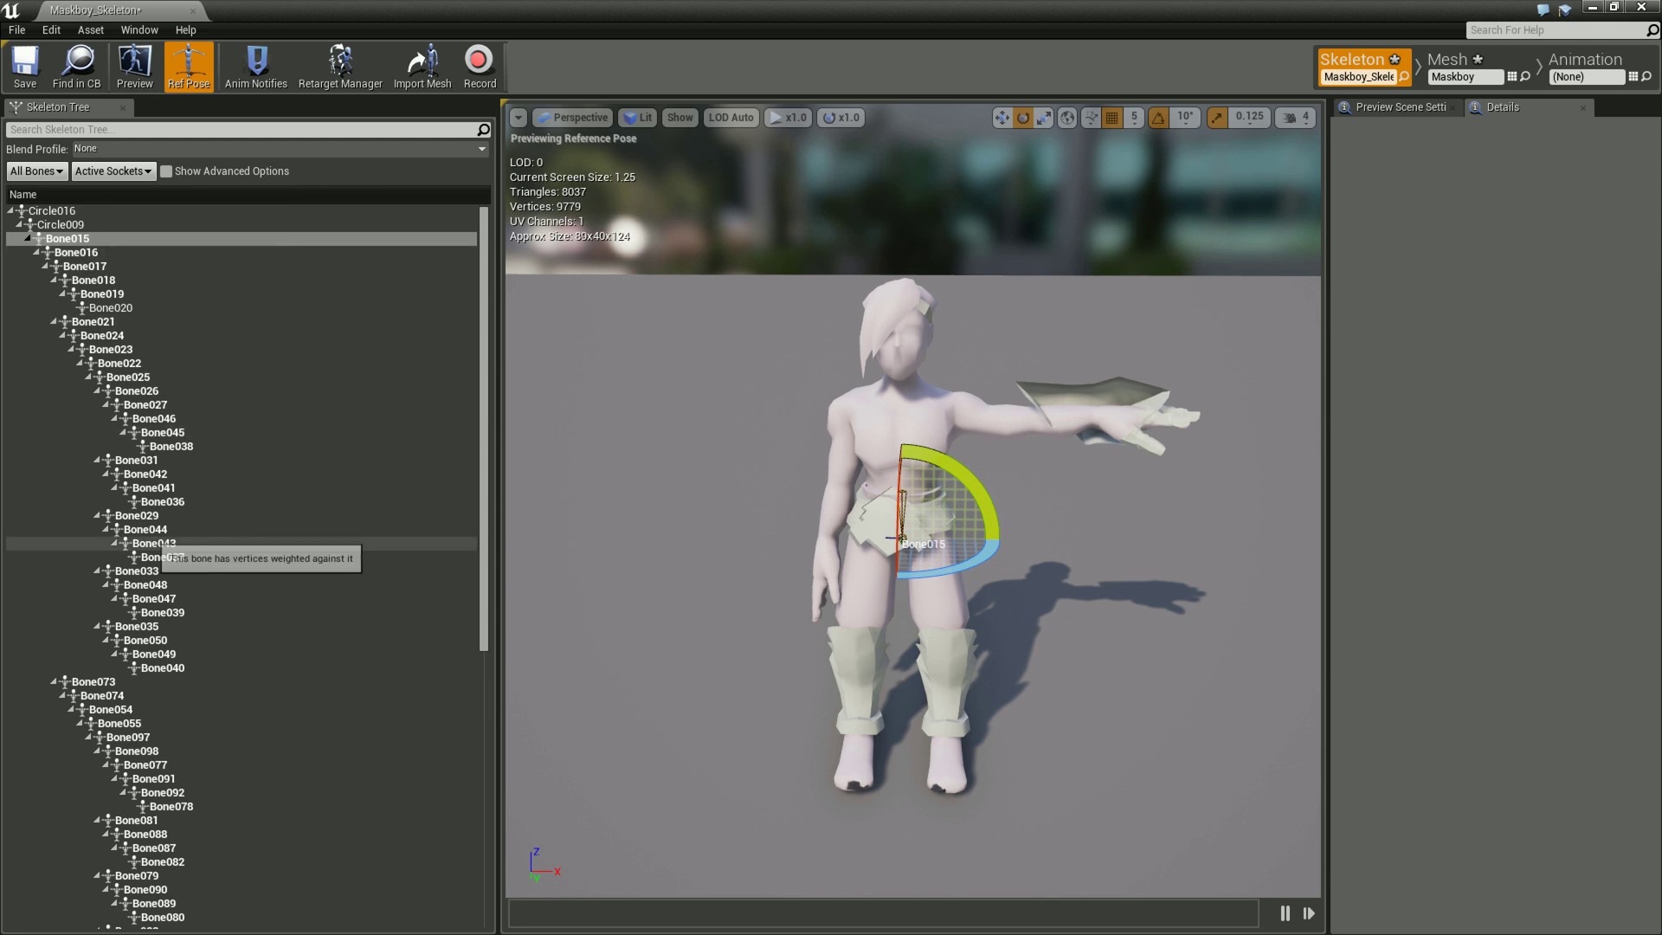
pyautogui.scroll(-2, 259, 554)
pyautogui.scroll(-3, 259, 554)
pyautogui.scroll(-3, 259, 736)
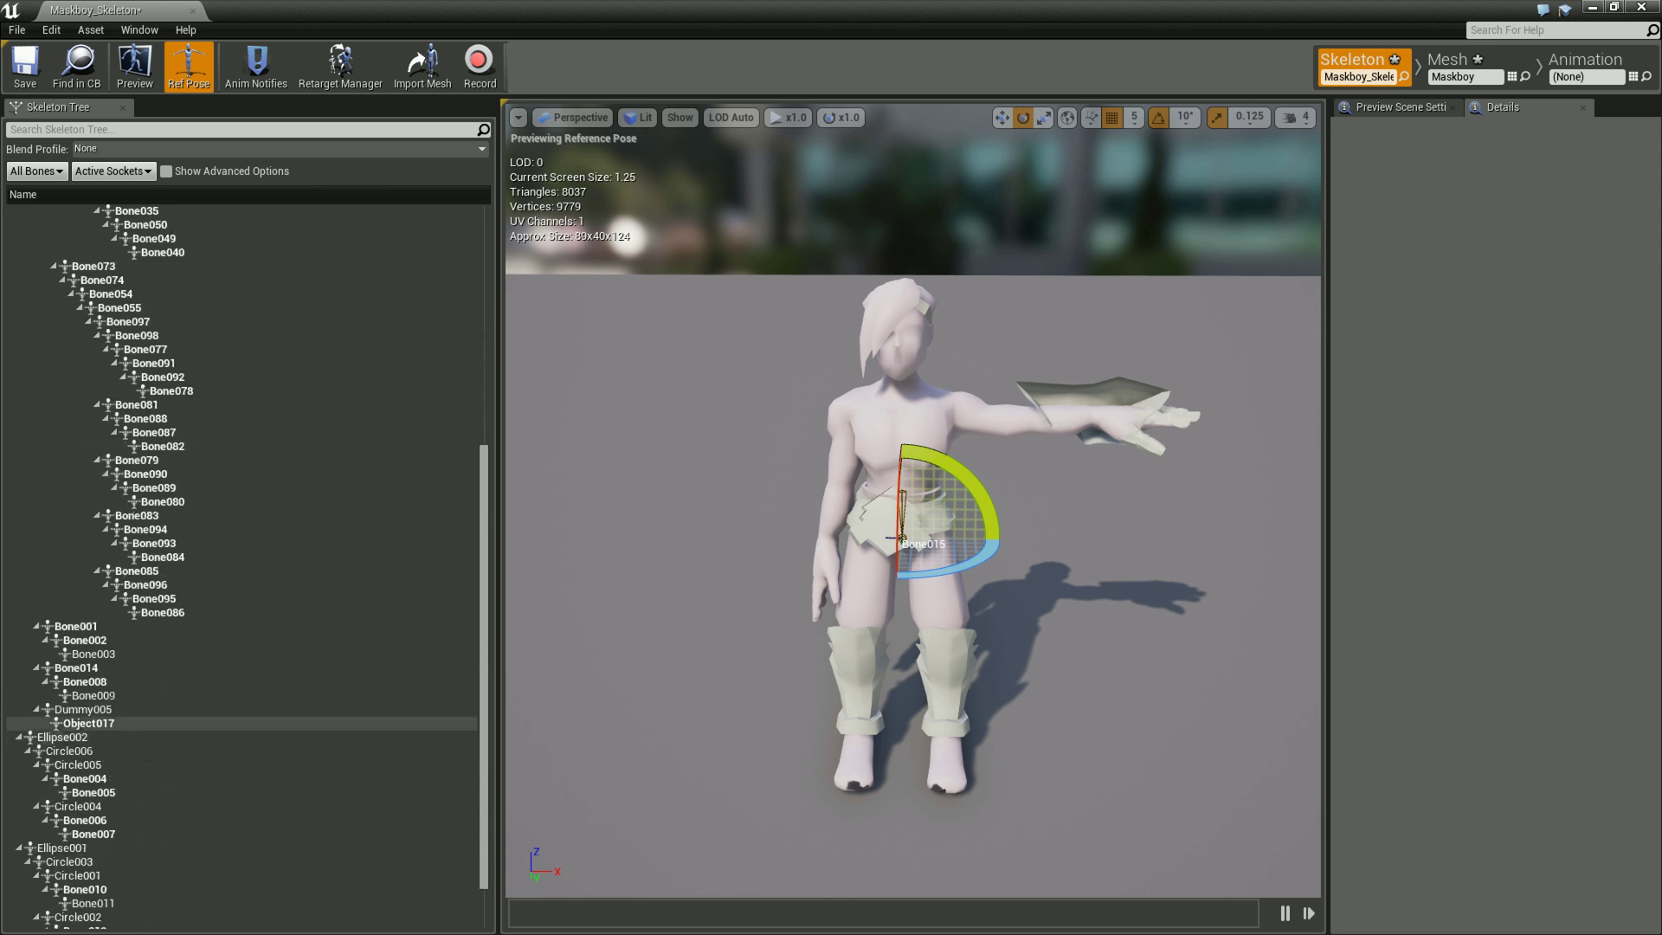
pyautogui.scroll(3, 260, 723)
pyautogui.scroll(6, 259, 722)
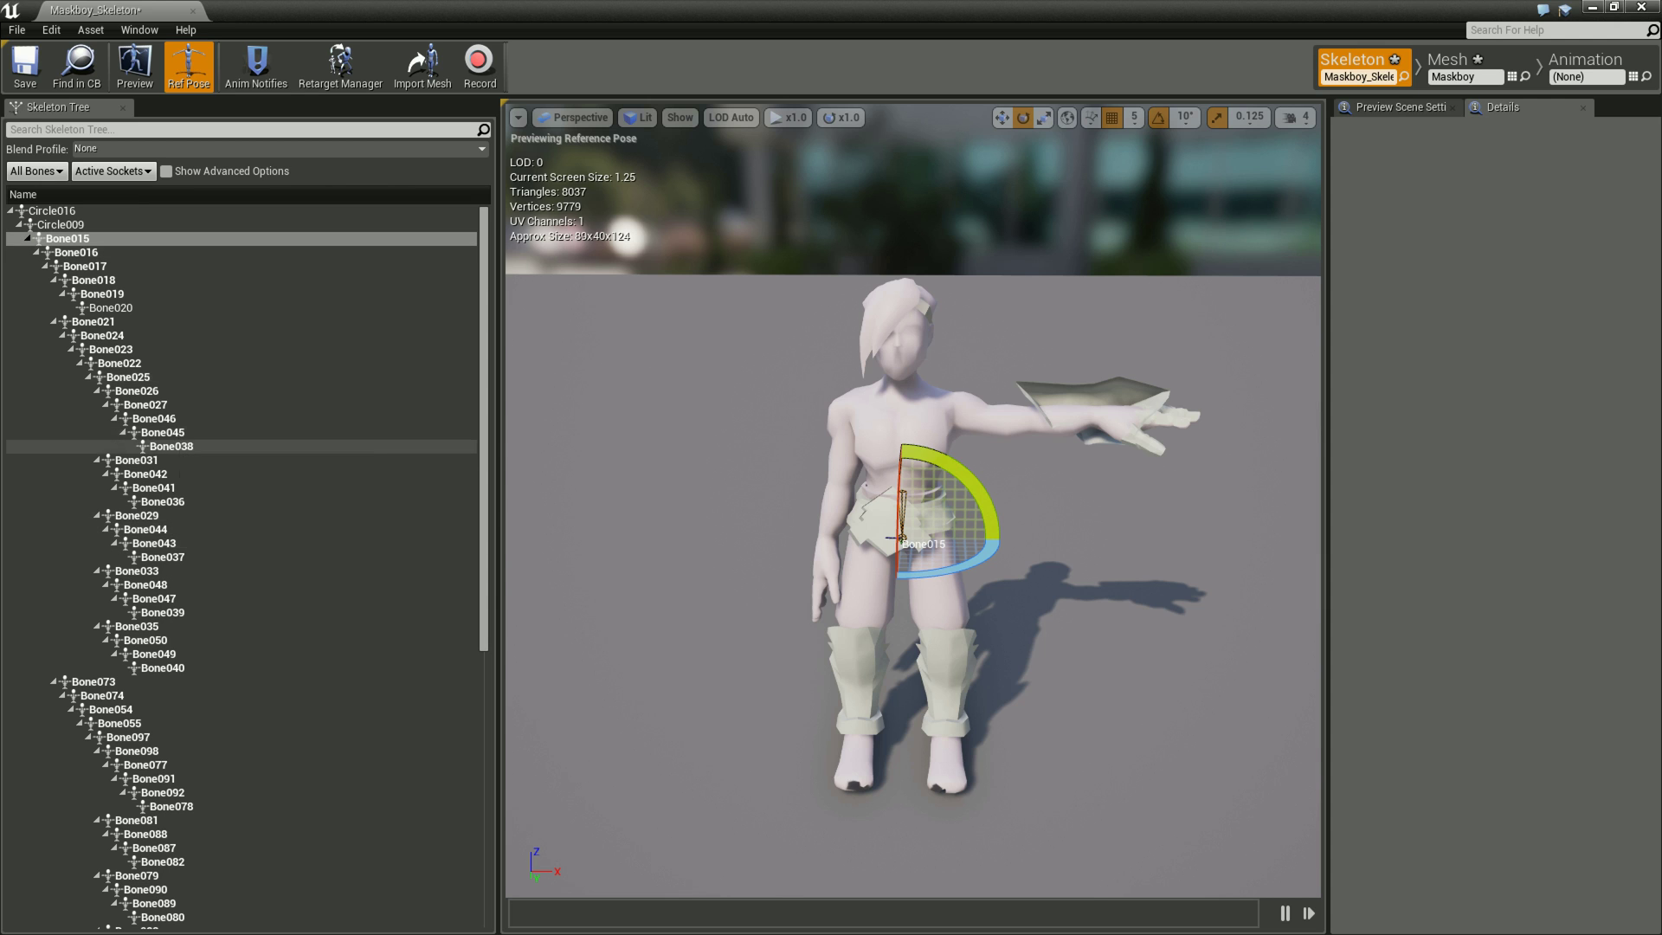
# Find Bone038, Bone036, Bone037 and Bone040 at the hip, then swing Bone040 through a wide angle.
pyautogui.click(171, 446)
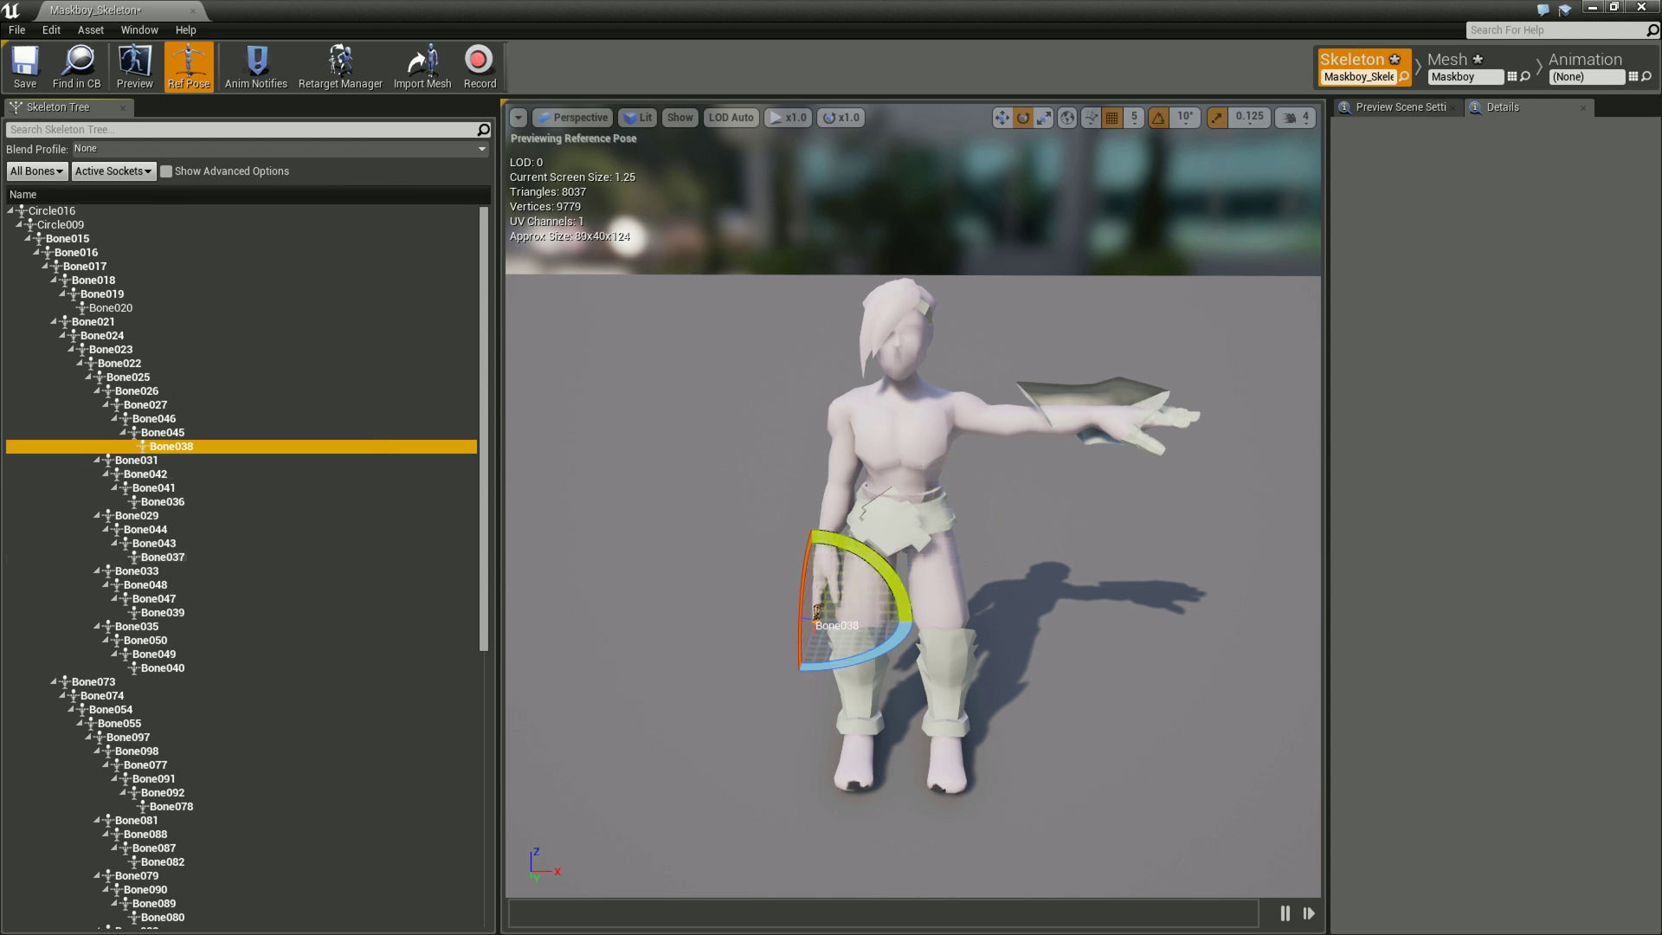
pyautogui.click(163, 501)
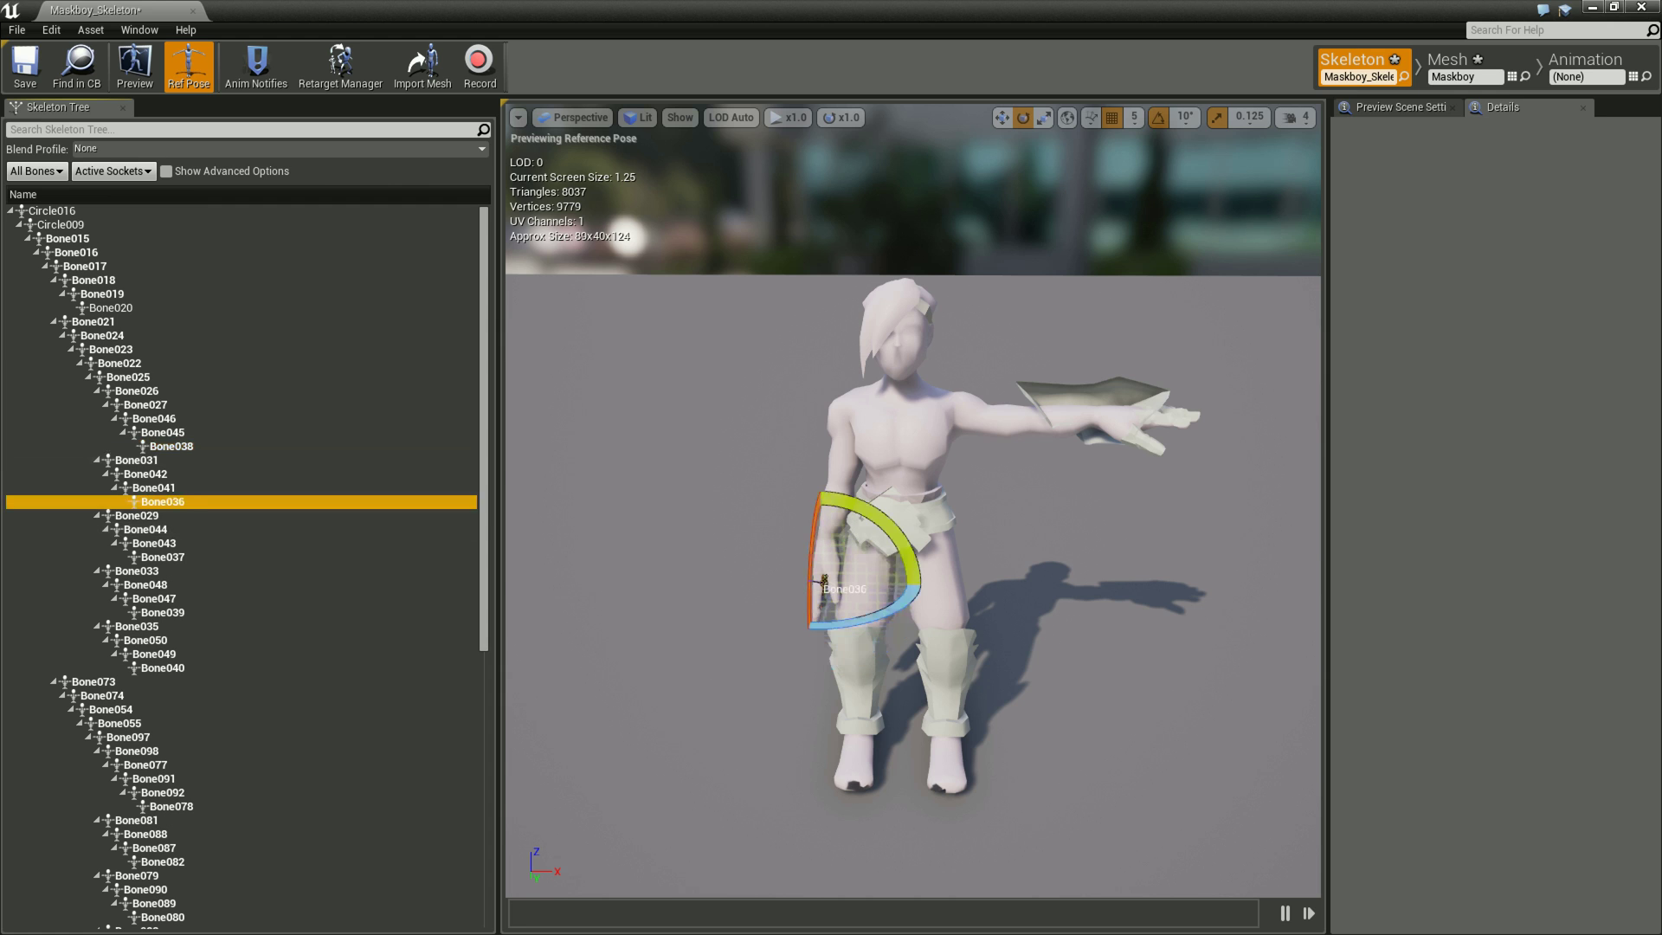
pyautogui.click(163, 556)
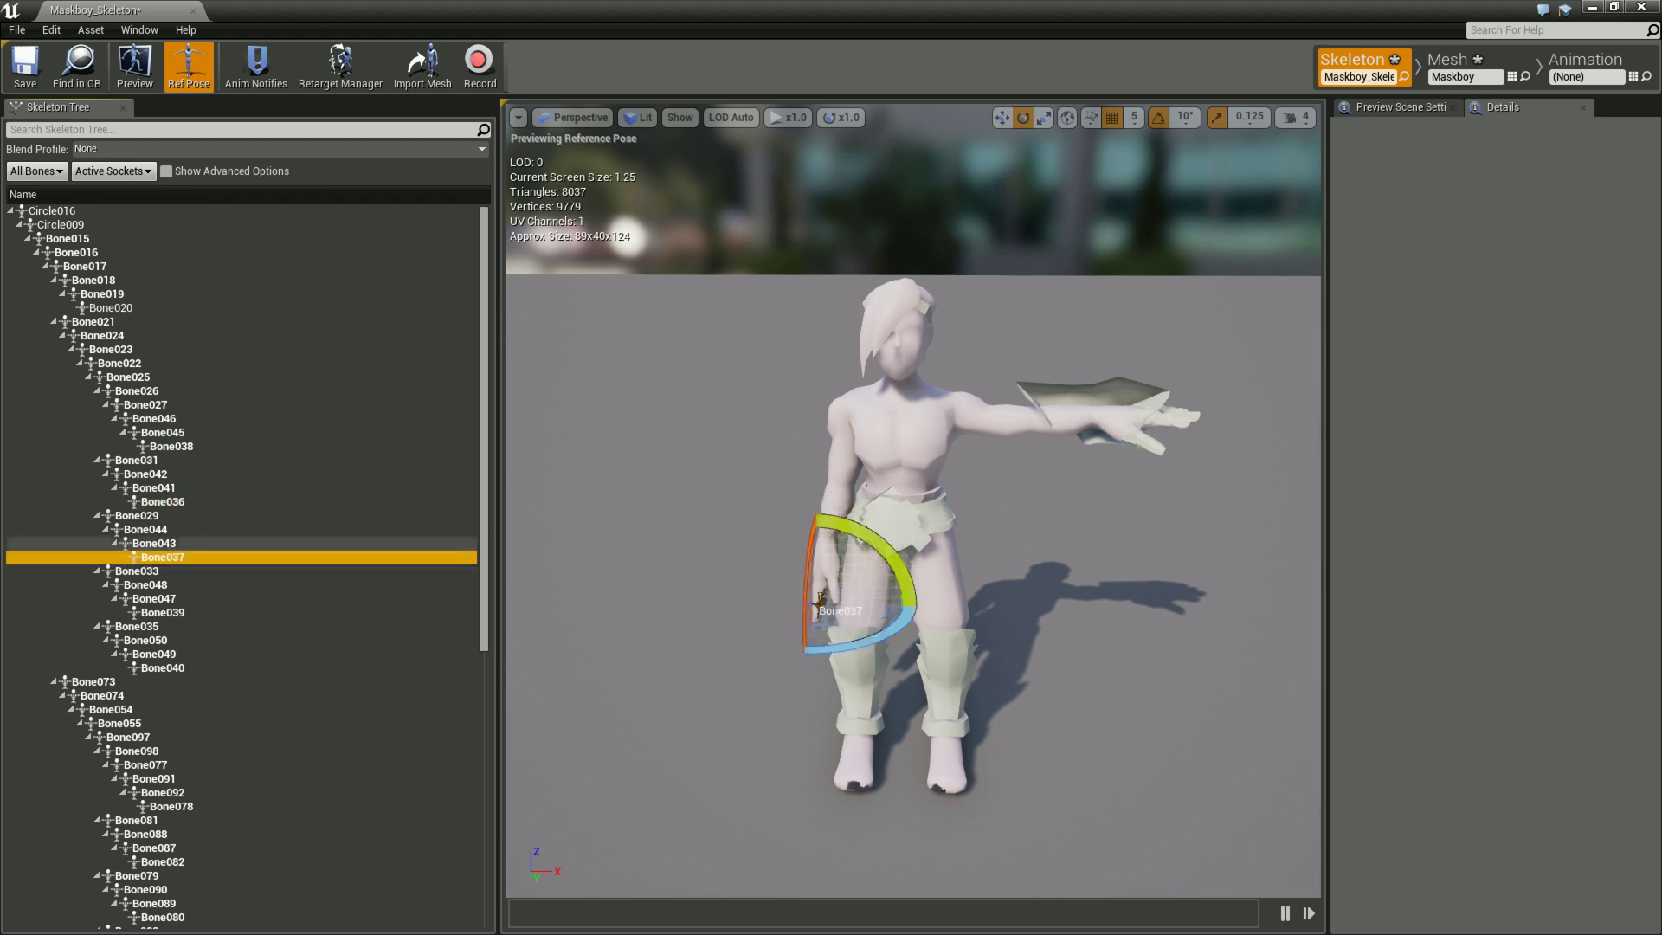
pyautogui.click(162, 667)
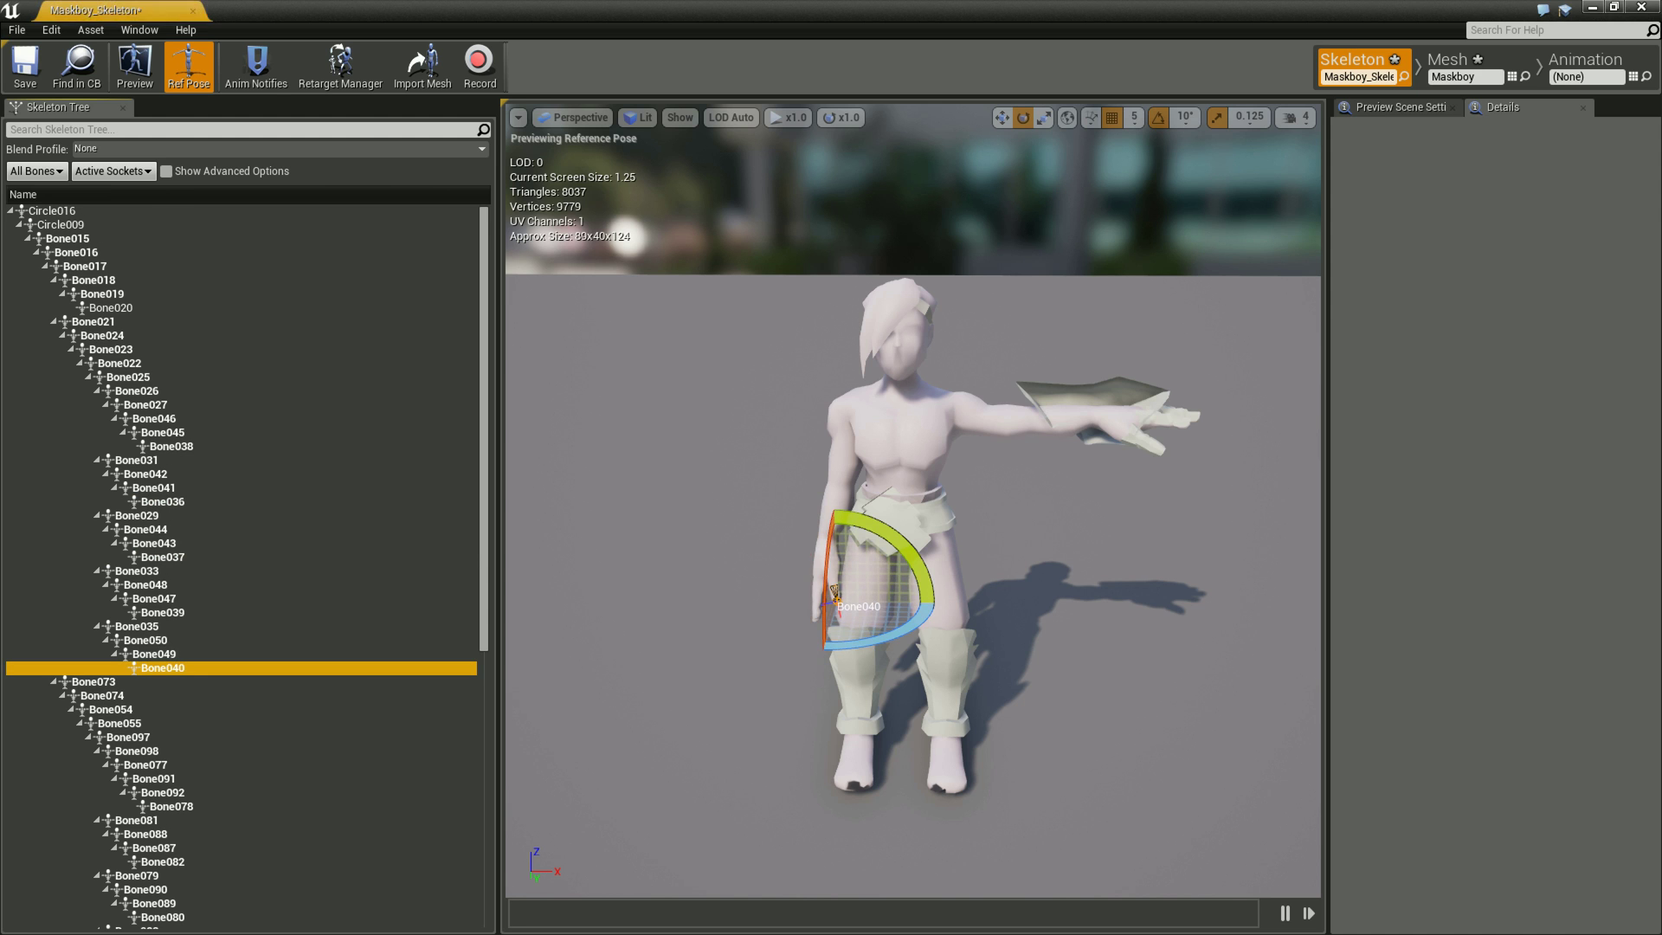
pyautogui.scroll(3, 835, 593)
pyautogui.moveTo(779, 684)
pyautogui.mouseDown()
pyautogui.moveTo(800, 766)
pyautogui.moveTo(878, 715)
pyautogui.moveTo(875, 745)
pyautogui.mouseUp()
pyautogui.moveTo(734, 611); pyautogui.dragTo(862, 694)
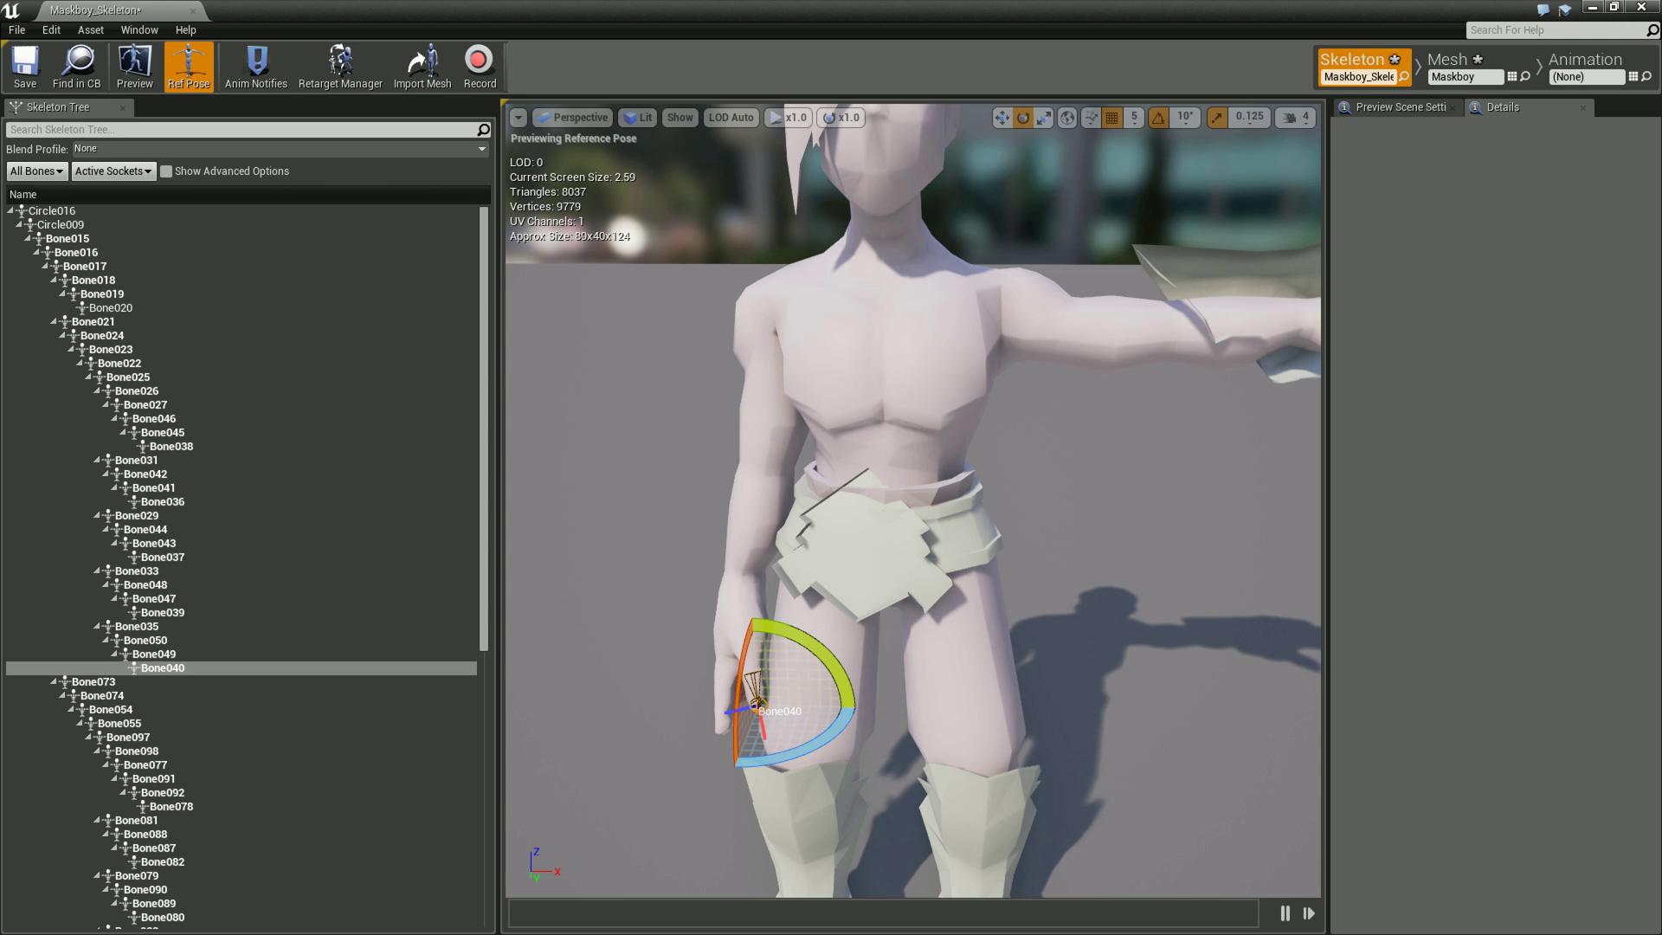
pyautogui.scroll(-3, 762, 718)
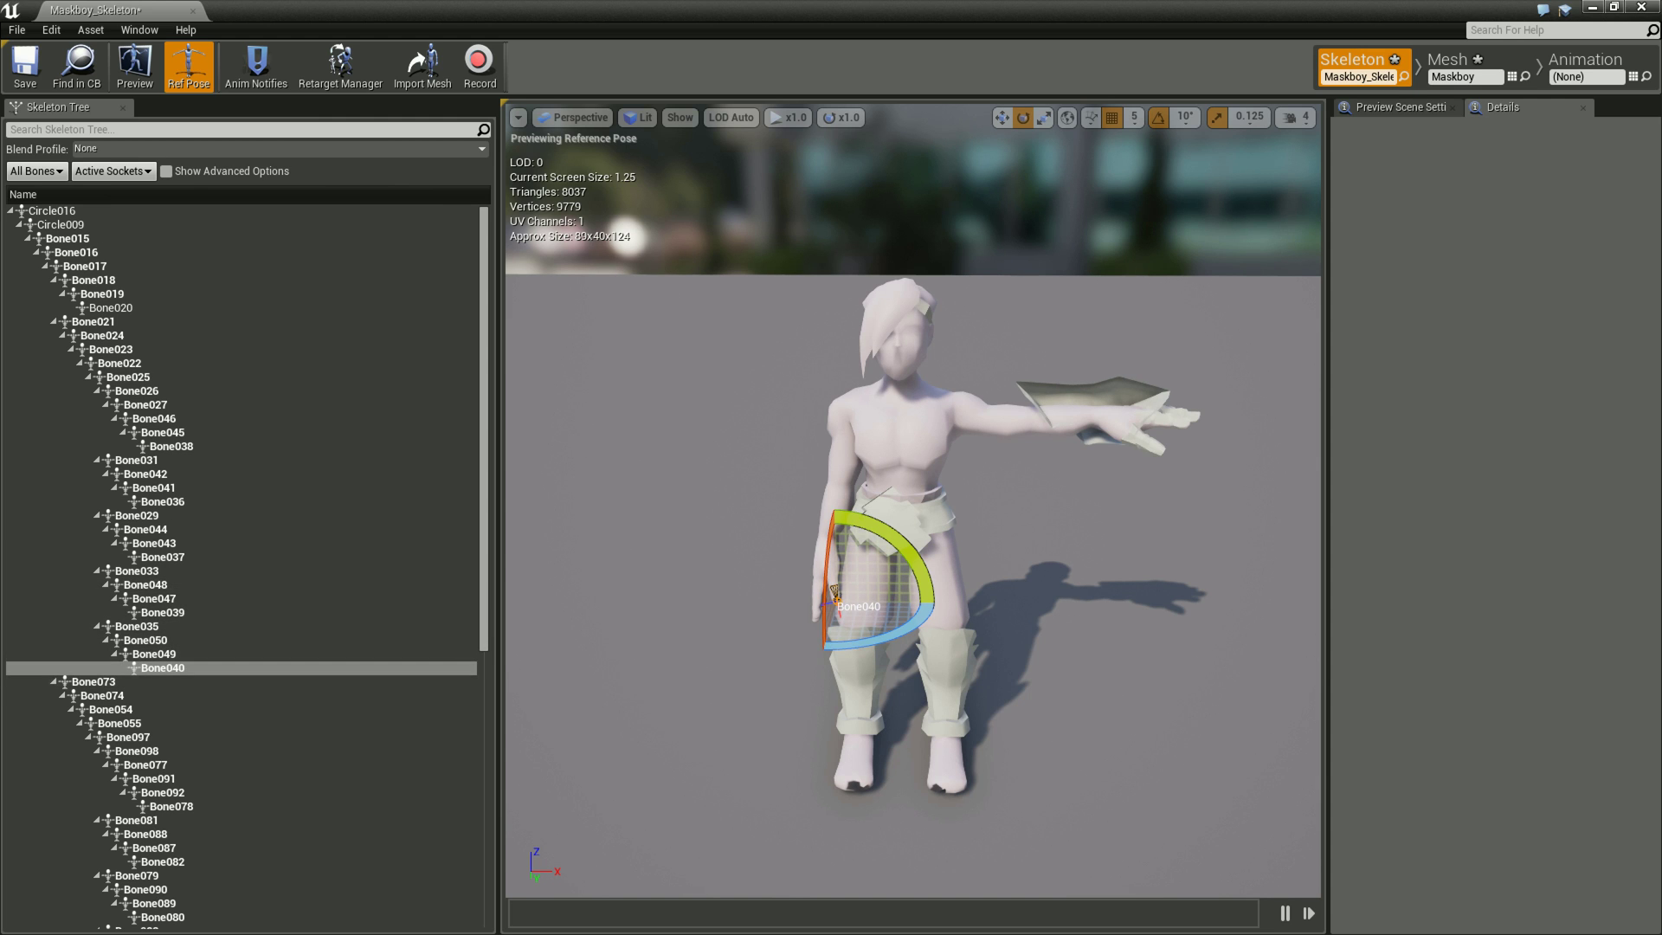
# Rotate shoulder bone Bone074 until the cloth-wrapped blade arm sticks straight out horizontally.
pyautogui.click(901, 454)
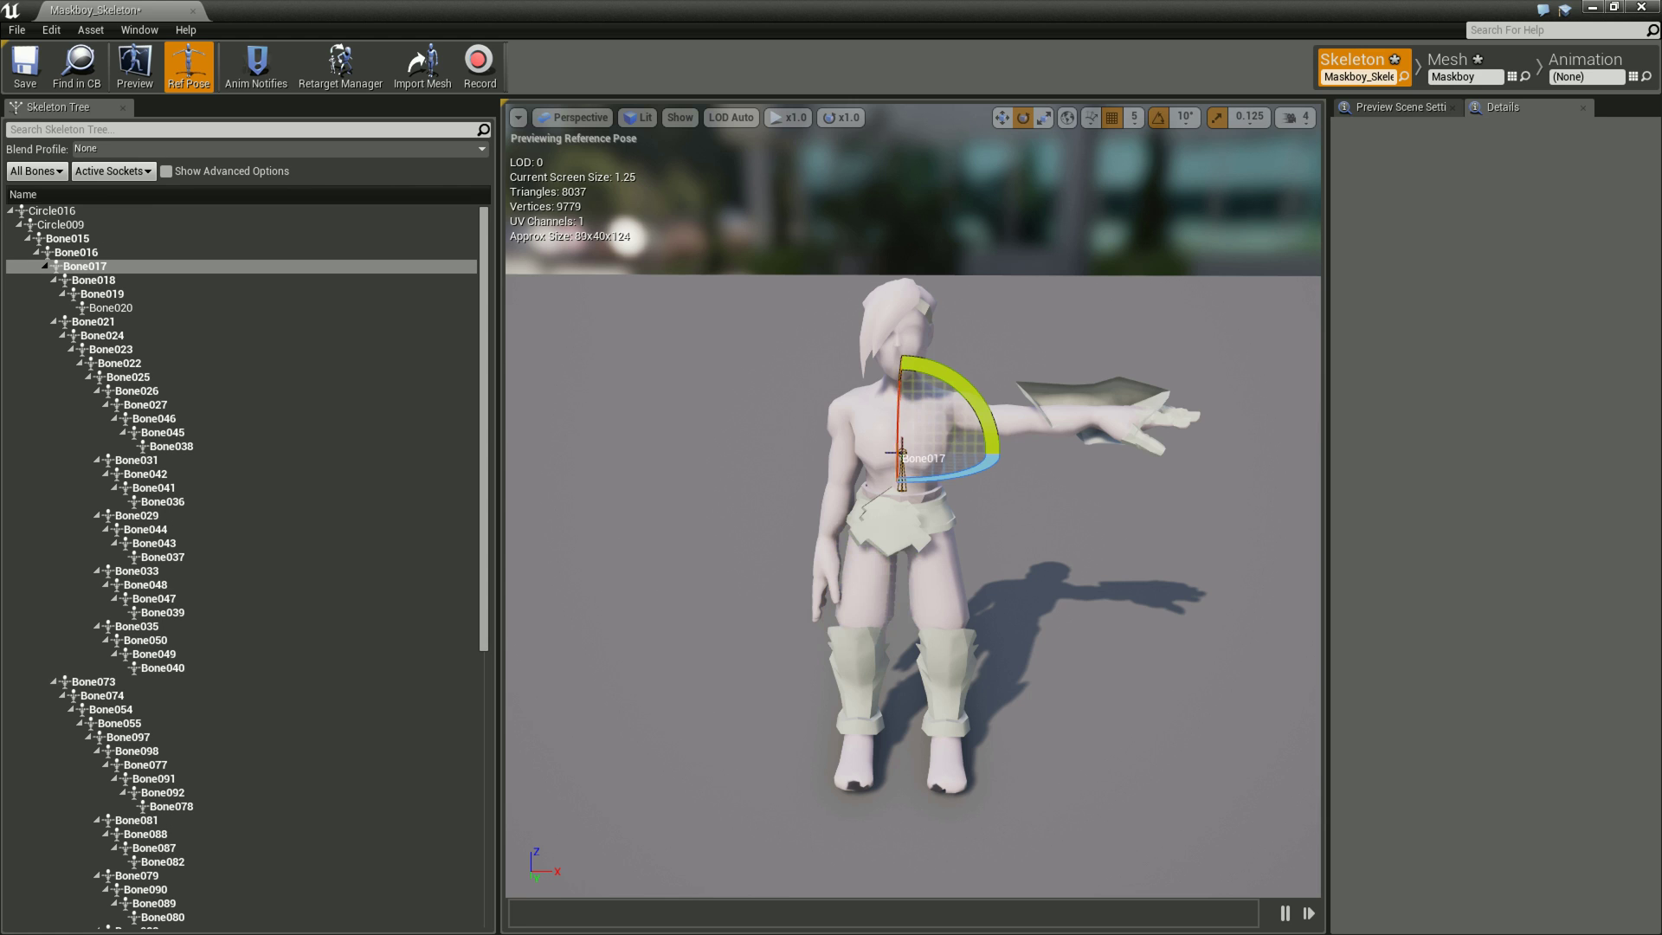
pyautogui.click(898, 390)
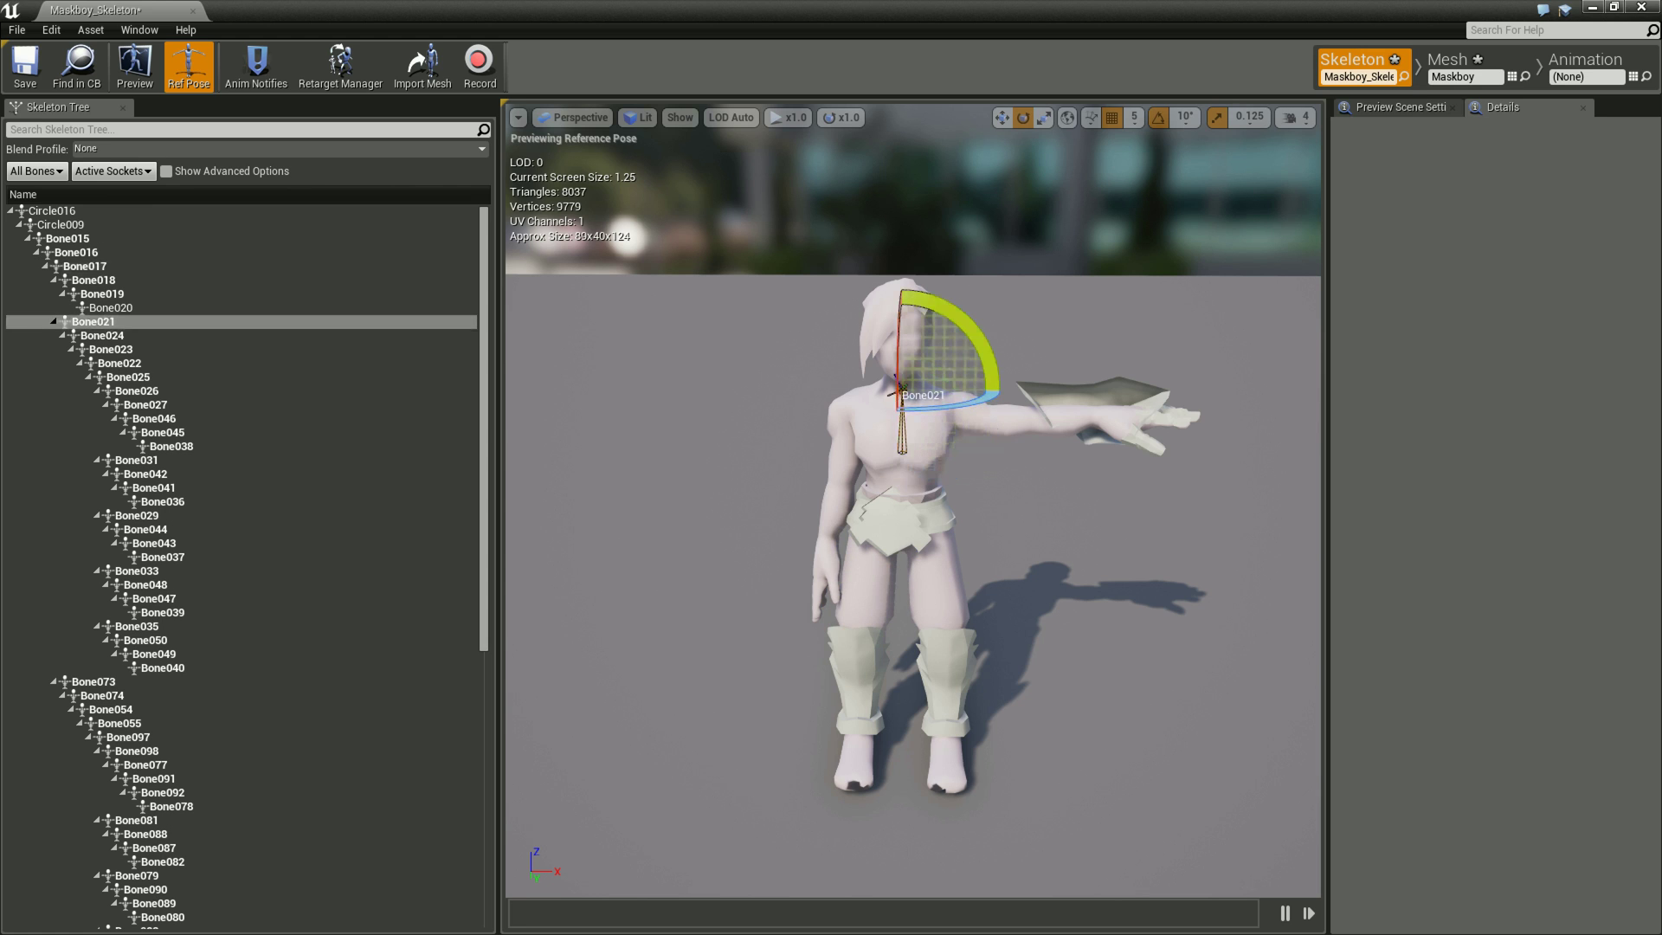
pyautogui.click(960, 418)
pyautogui.moveTo(892, 364); pyautogui.dragTo(1065, 417)
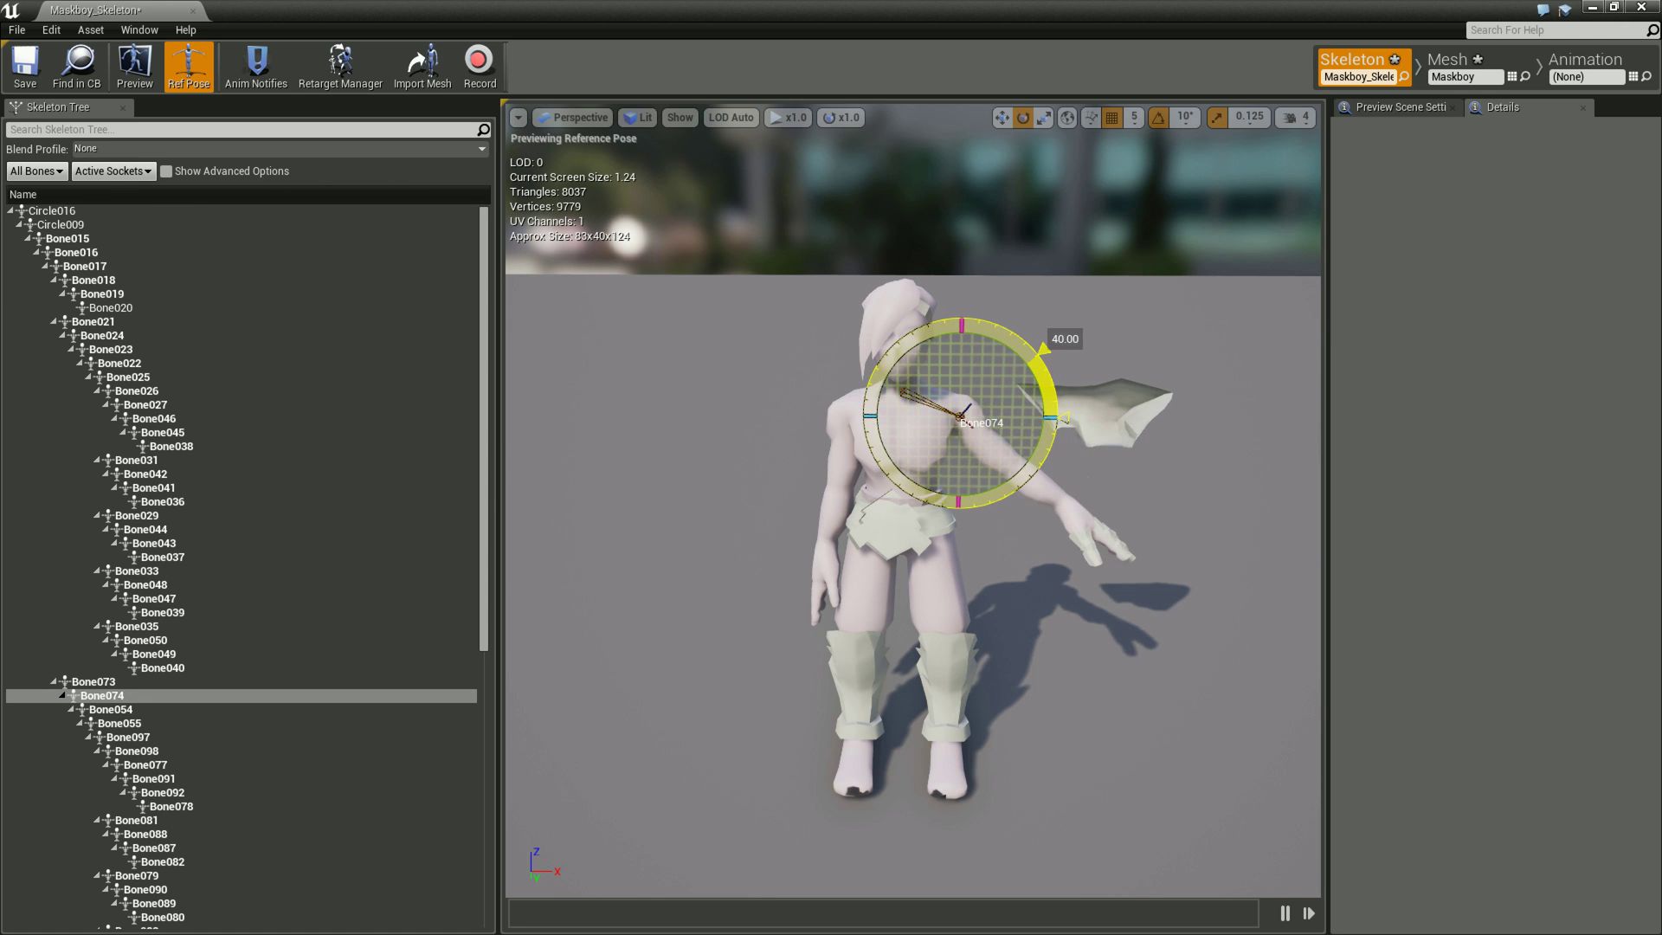
pyautogui.moveTo(1066, 418); pyautogui.dragTo(1066, 418)
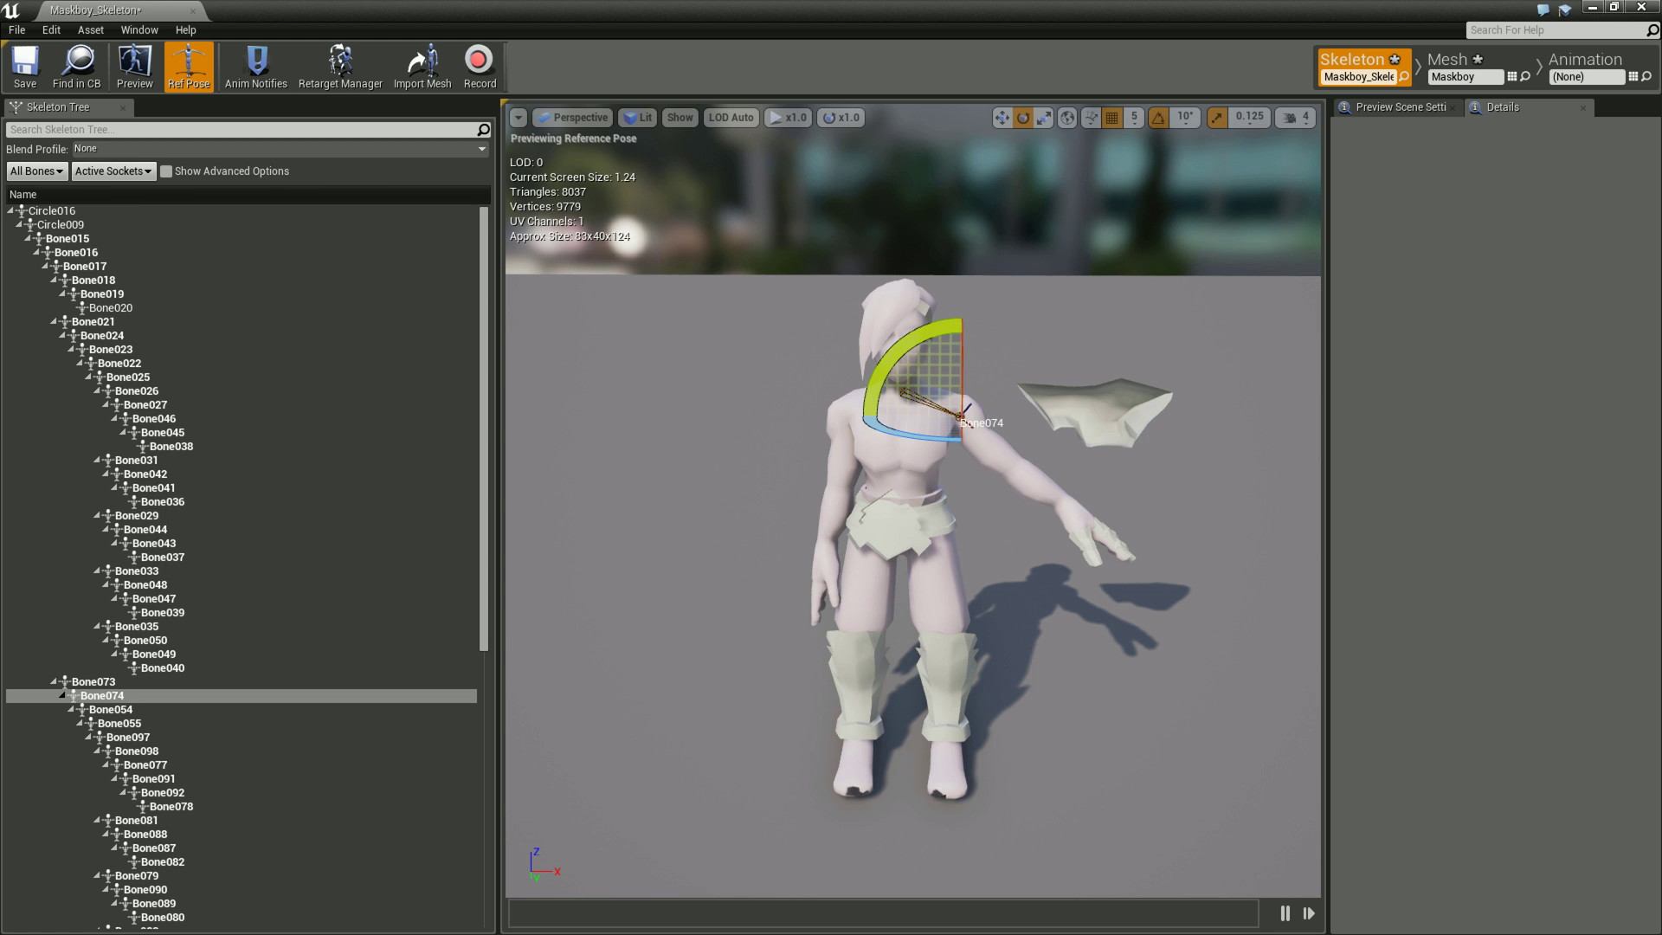
pyautogui.moveTo(900, 347); pyautogui.dragTo(1037, 482)
pyautogui.moveTo(896, 350); pyautogui.dragTo(896, 351)
pyautogui.press('Escape')
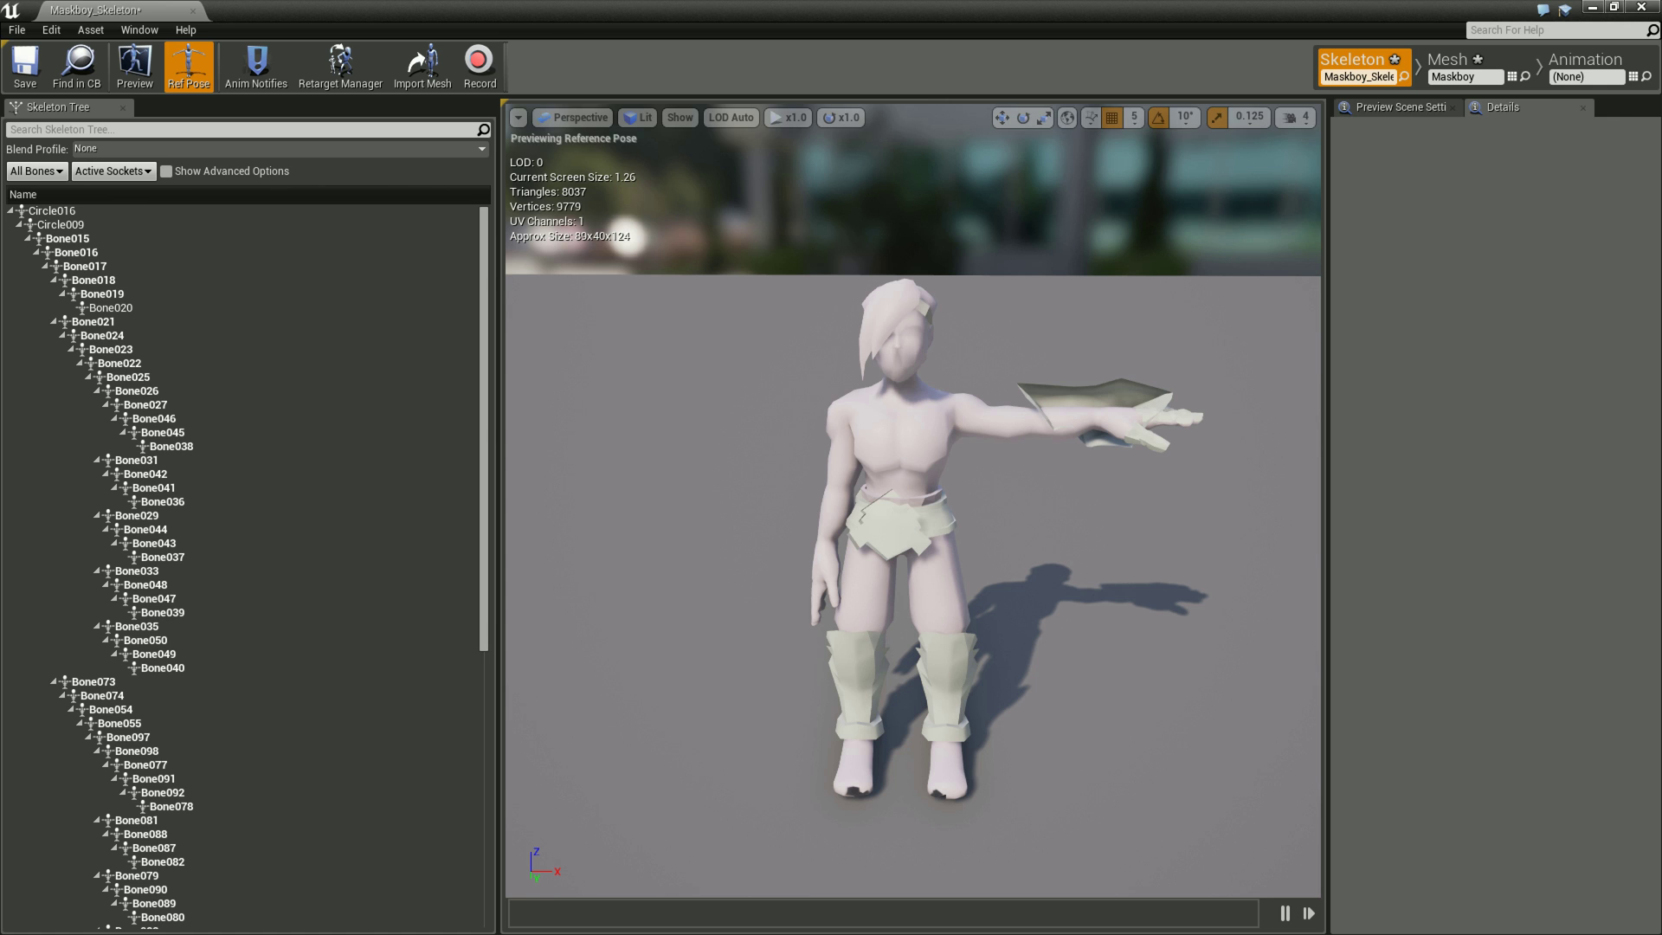
# Switch to the Mesh view and browse its material elements and LOD settings.
pyautogui.click(1463, 60)
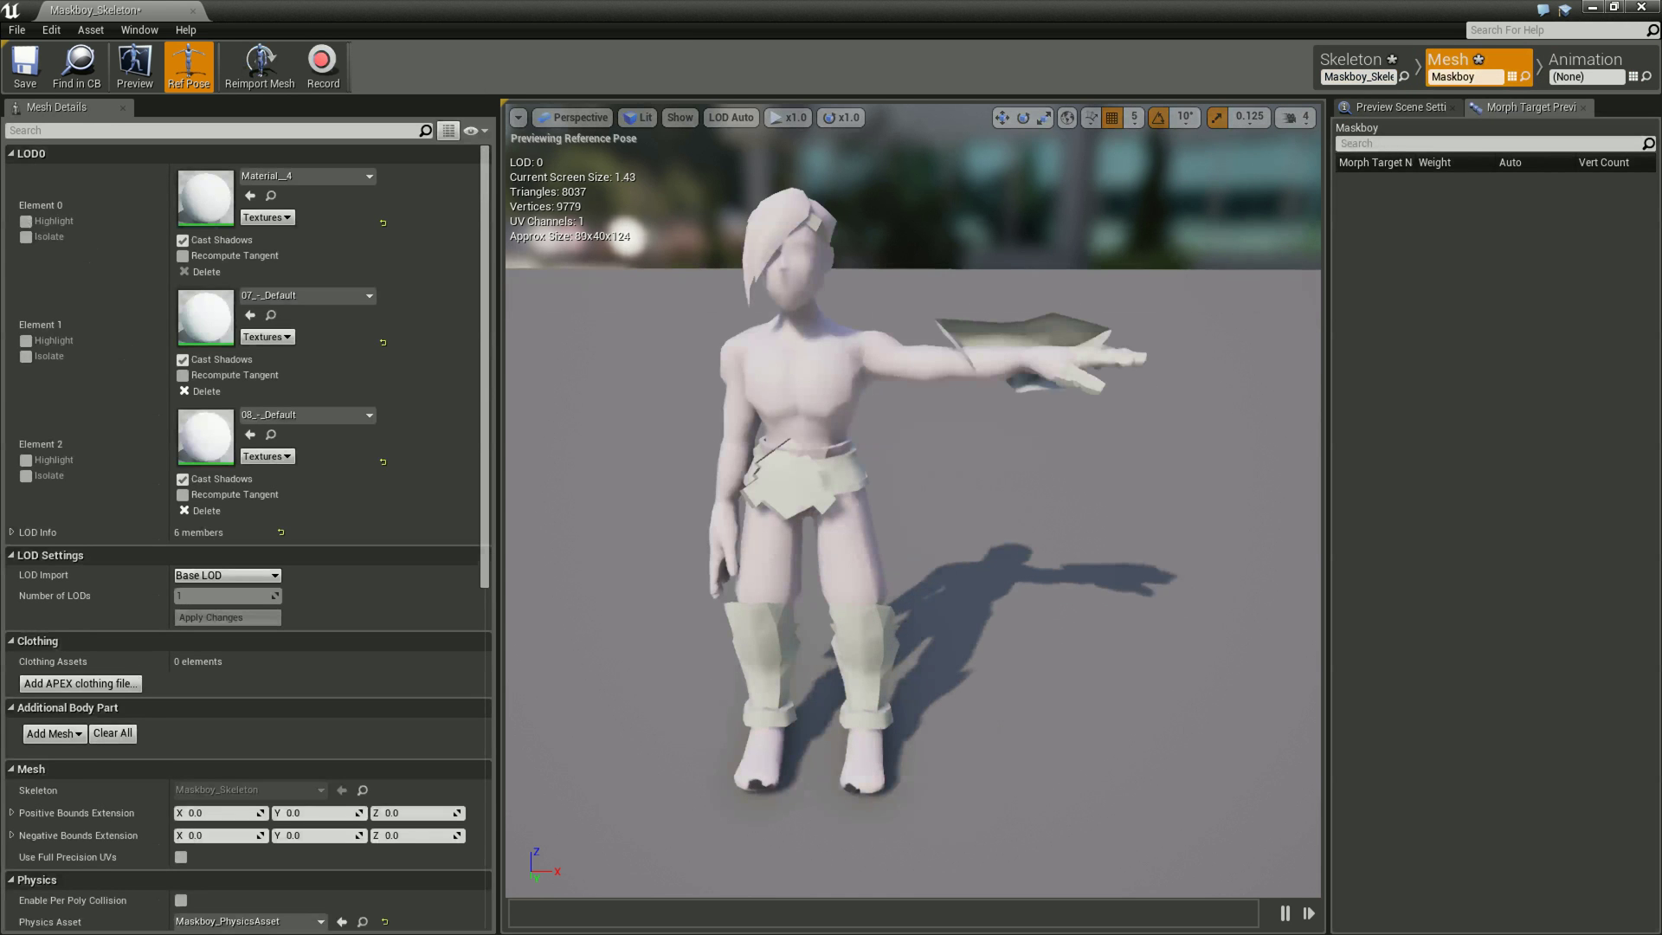
pyautogui.scroll(-3, 243, 519)
pyautogui.scroll(-3, 242, 519)
pyautogui.scroll(-3, 243, 519)
pyautogui.scroll(5, 242, 519)
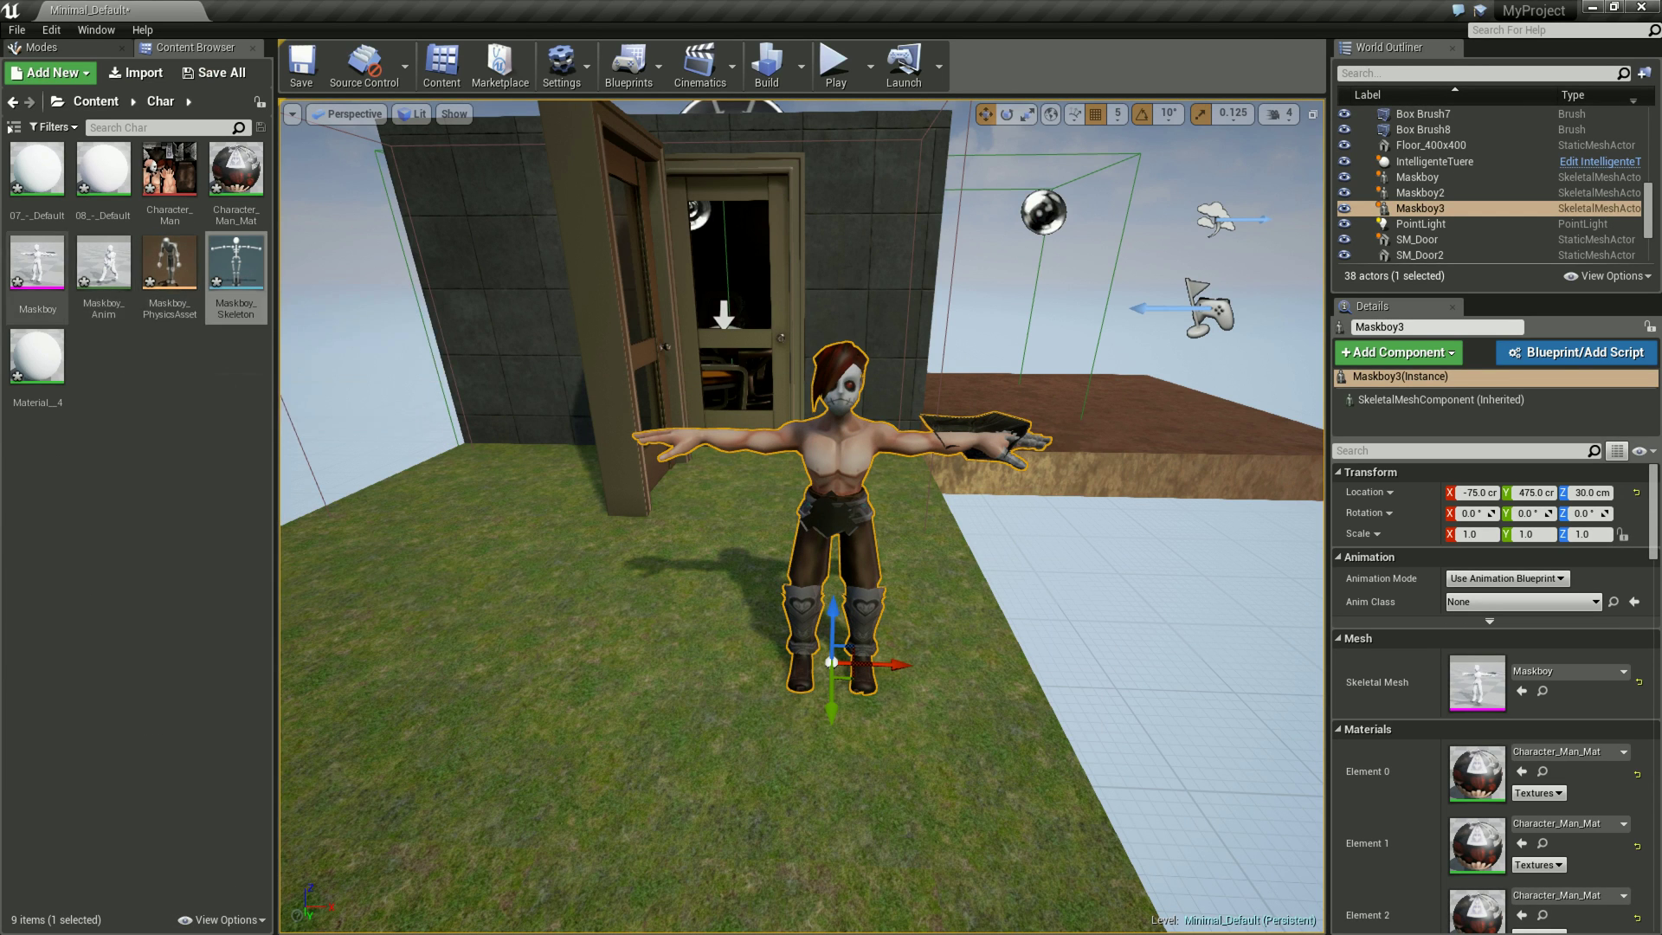
# Switch the Maskboy asset editor to Animation mode and open Maskboy_Anim from the Content Browser.
pyautogui.moveTo(103, 277)
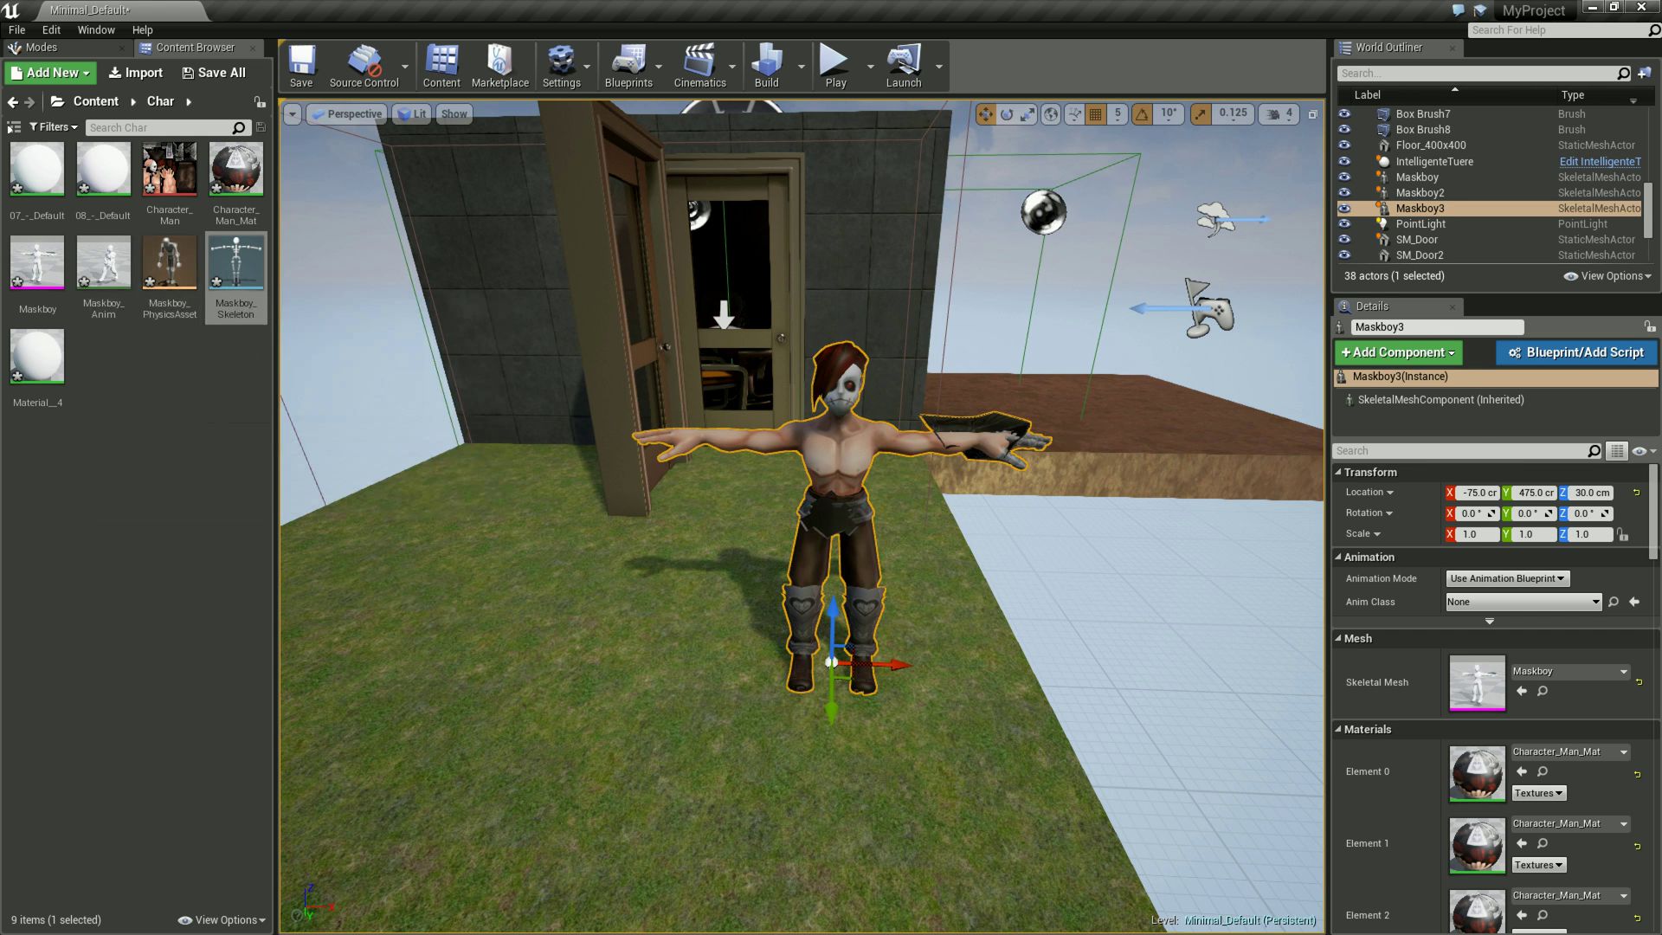
pyautogui.hotkey('alt', 'Tab')
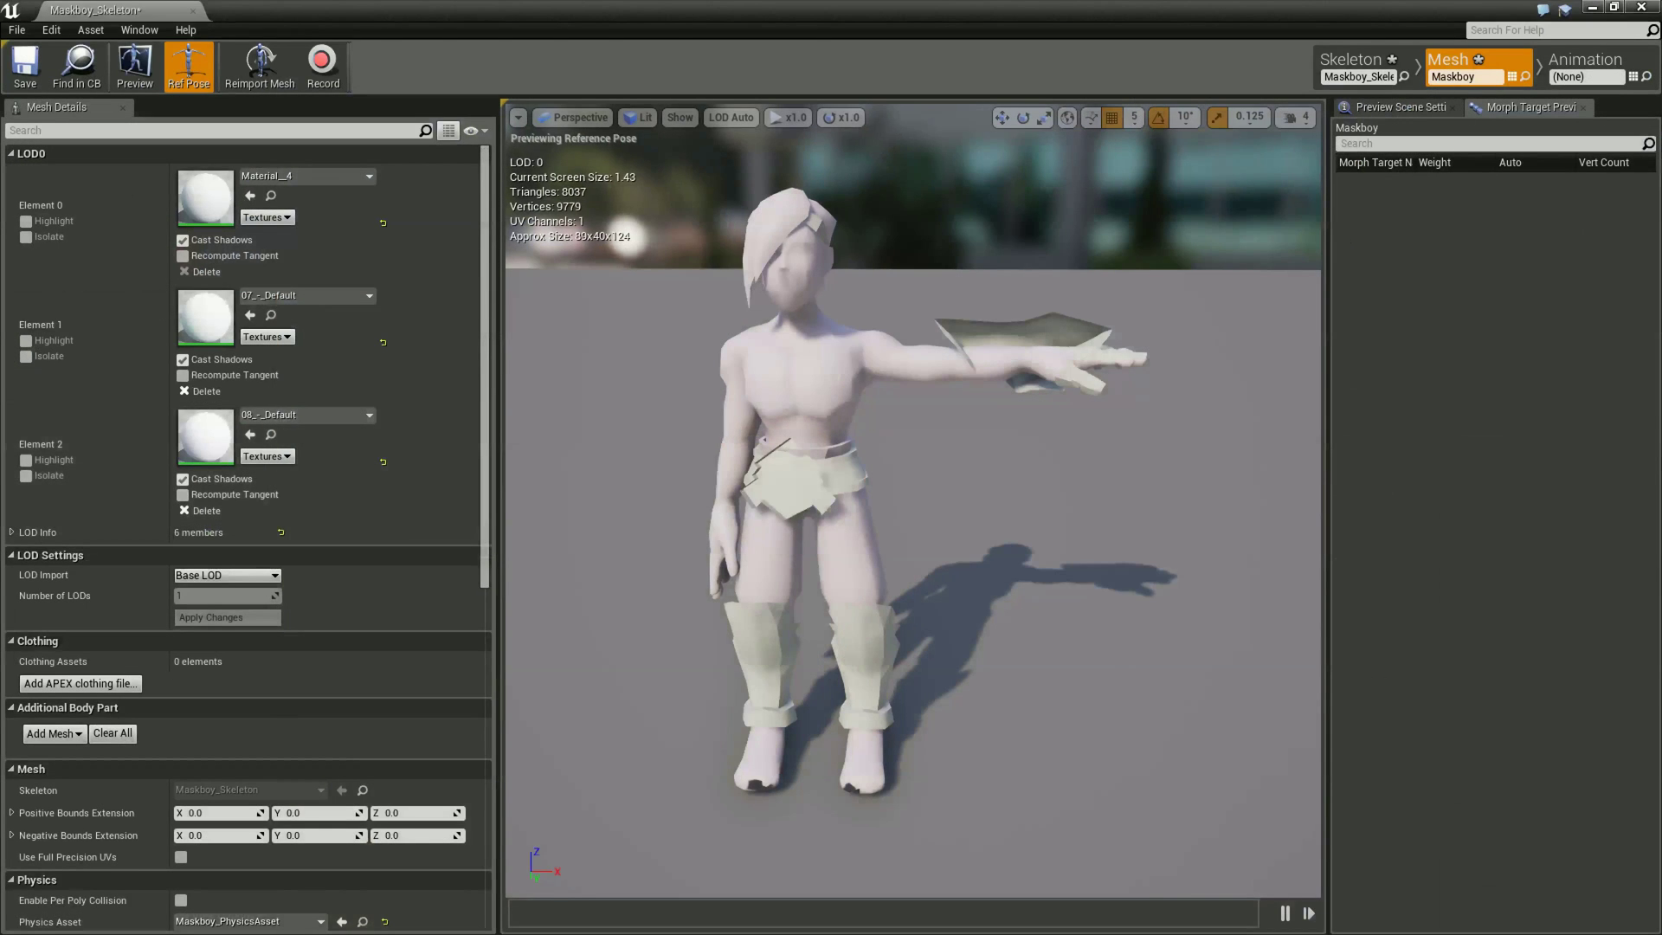
pyautogui.click(1586, 62)
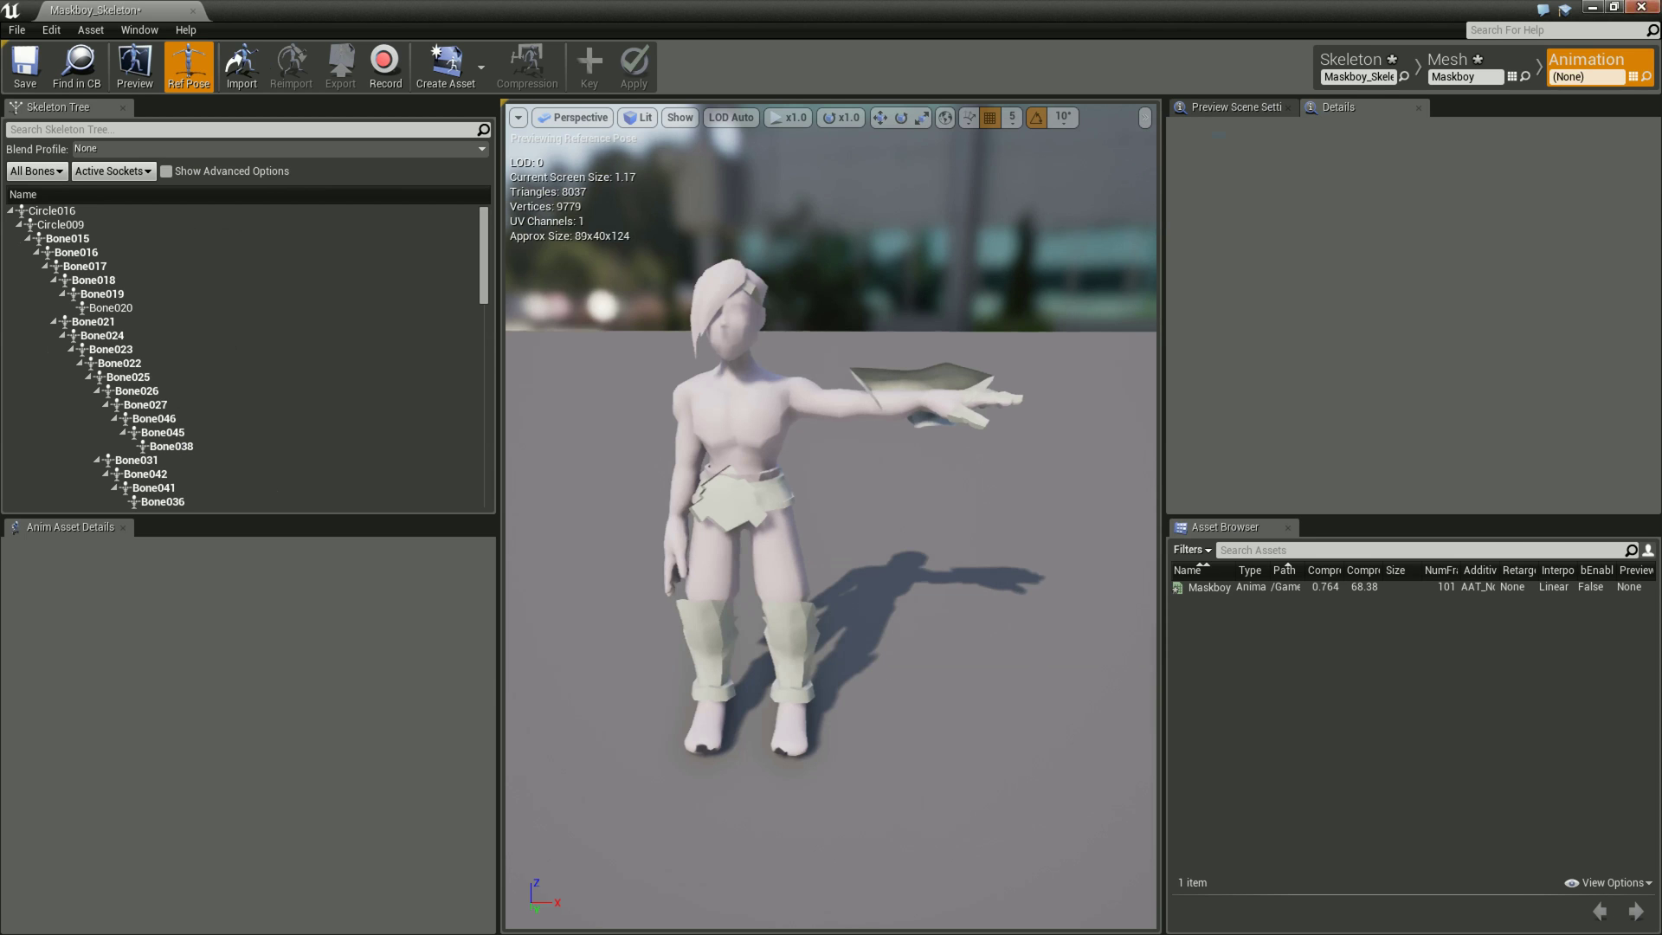
pyautogui.hotkey('alt', 'Tab')
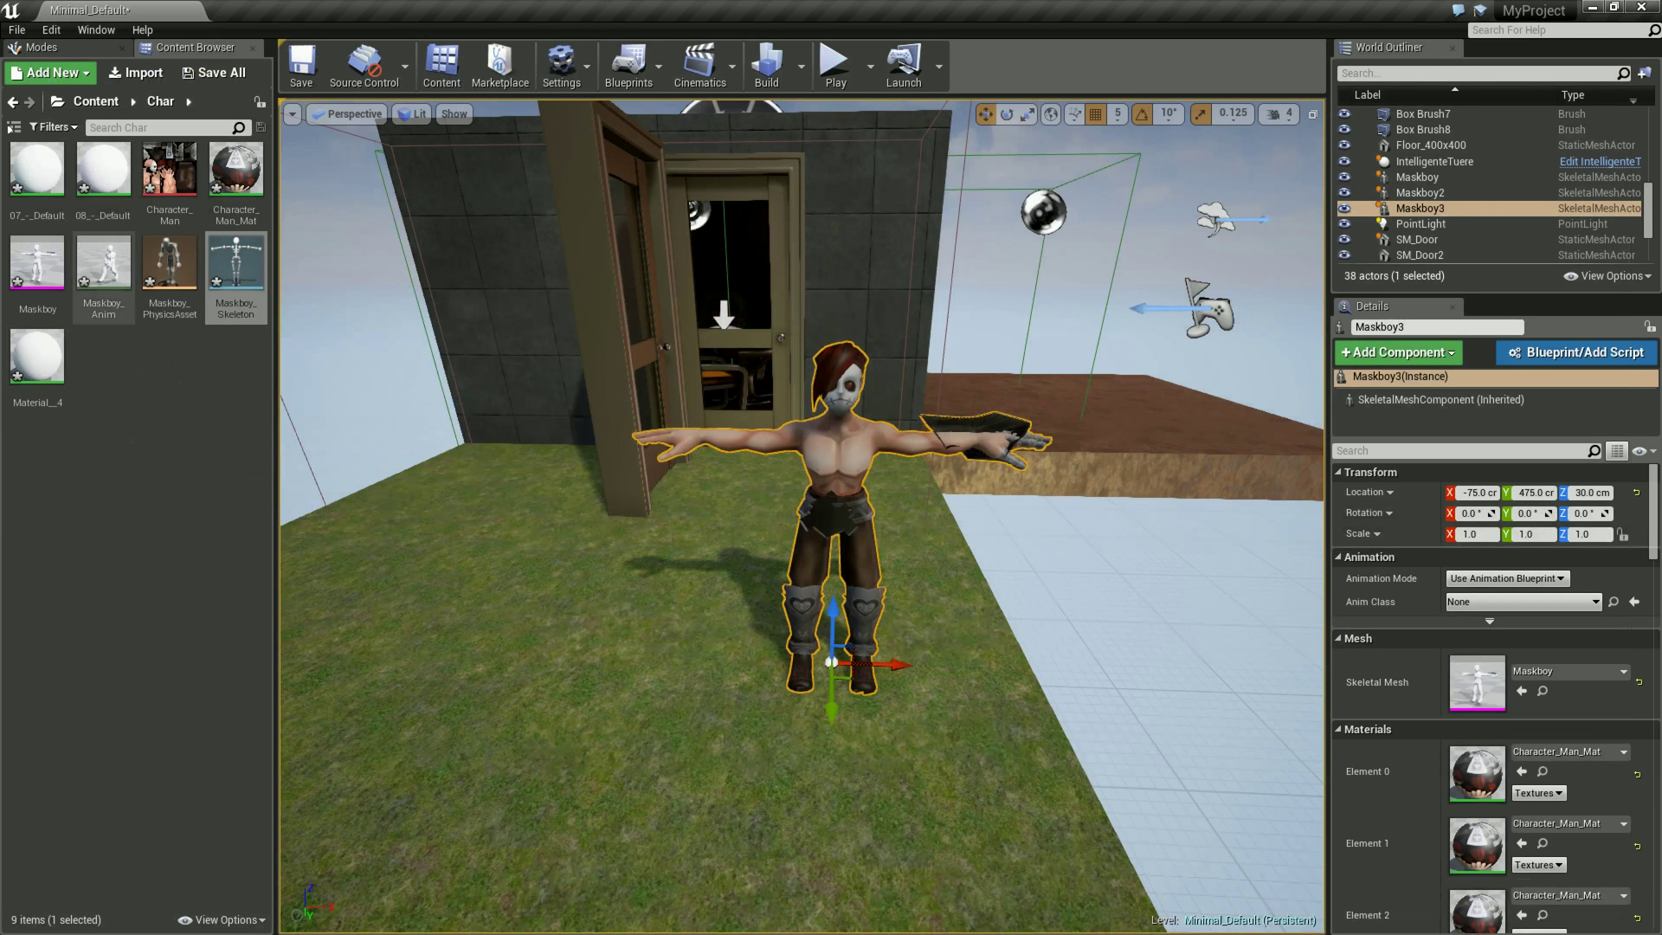
pyautogui.doubleClick(103, 264)
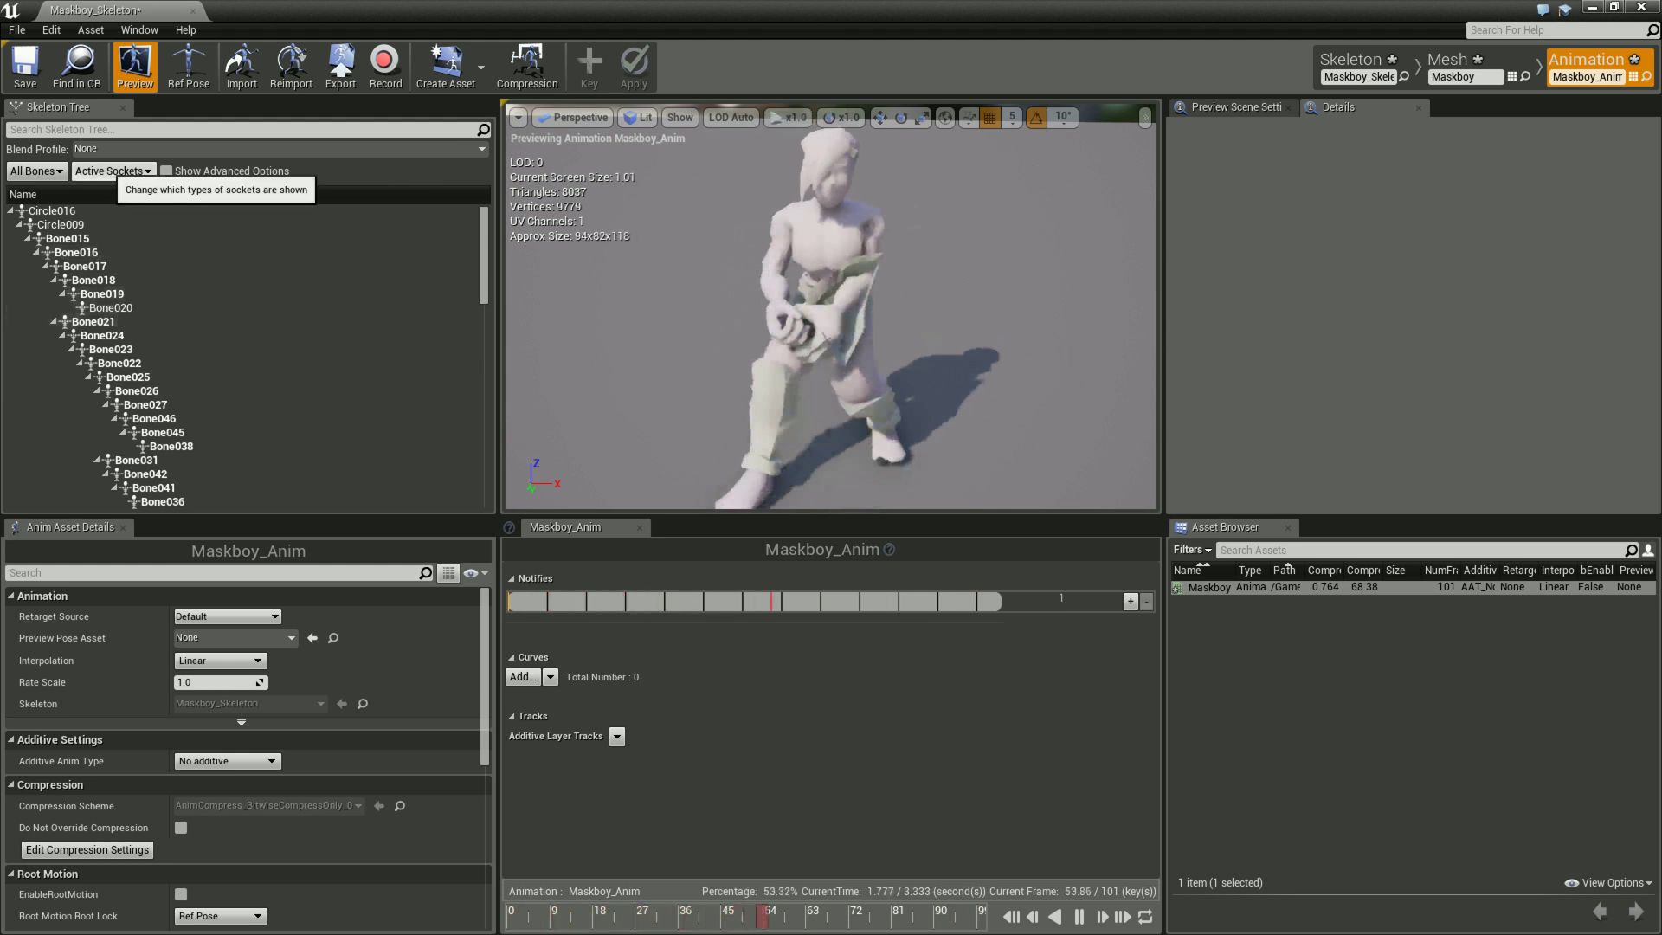
# In the Skeleton view, add Bone020Socket to Bone020, then delete it again.
pyautogui.click(1359, 65)
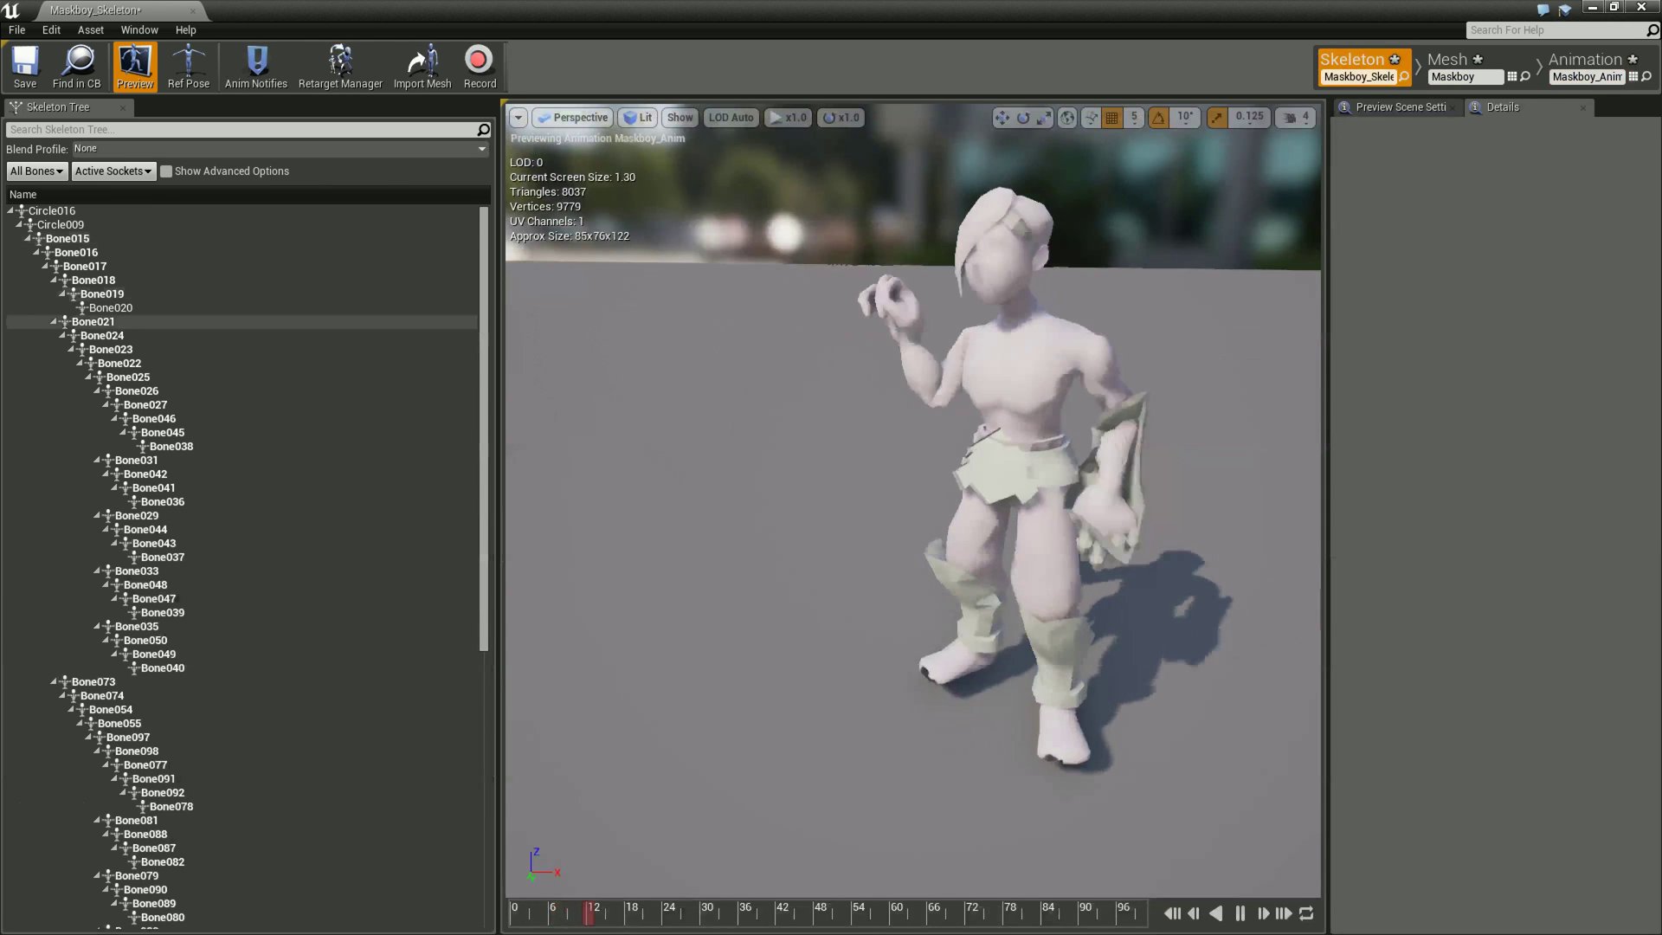
pyautogui.click(110, 307)
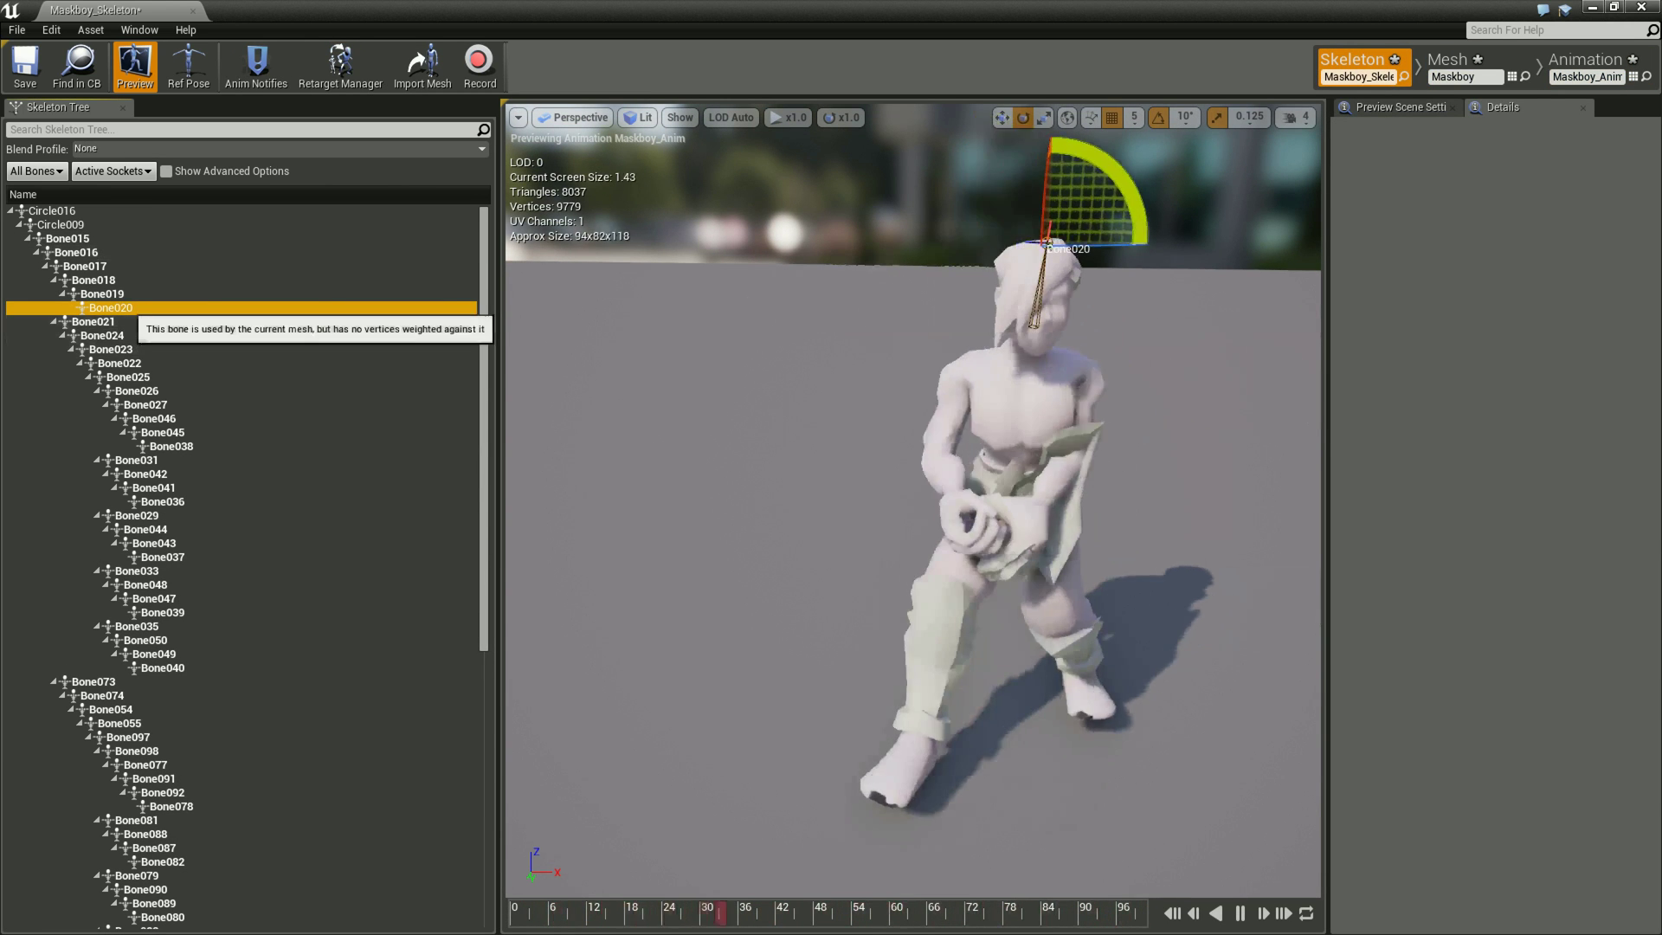
pyautogui.rightClick(126, 308)
pyautogui.click(169, 370)
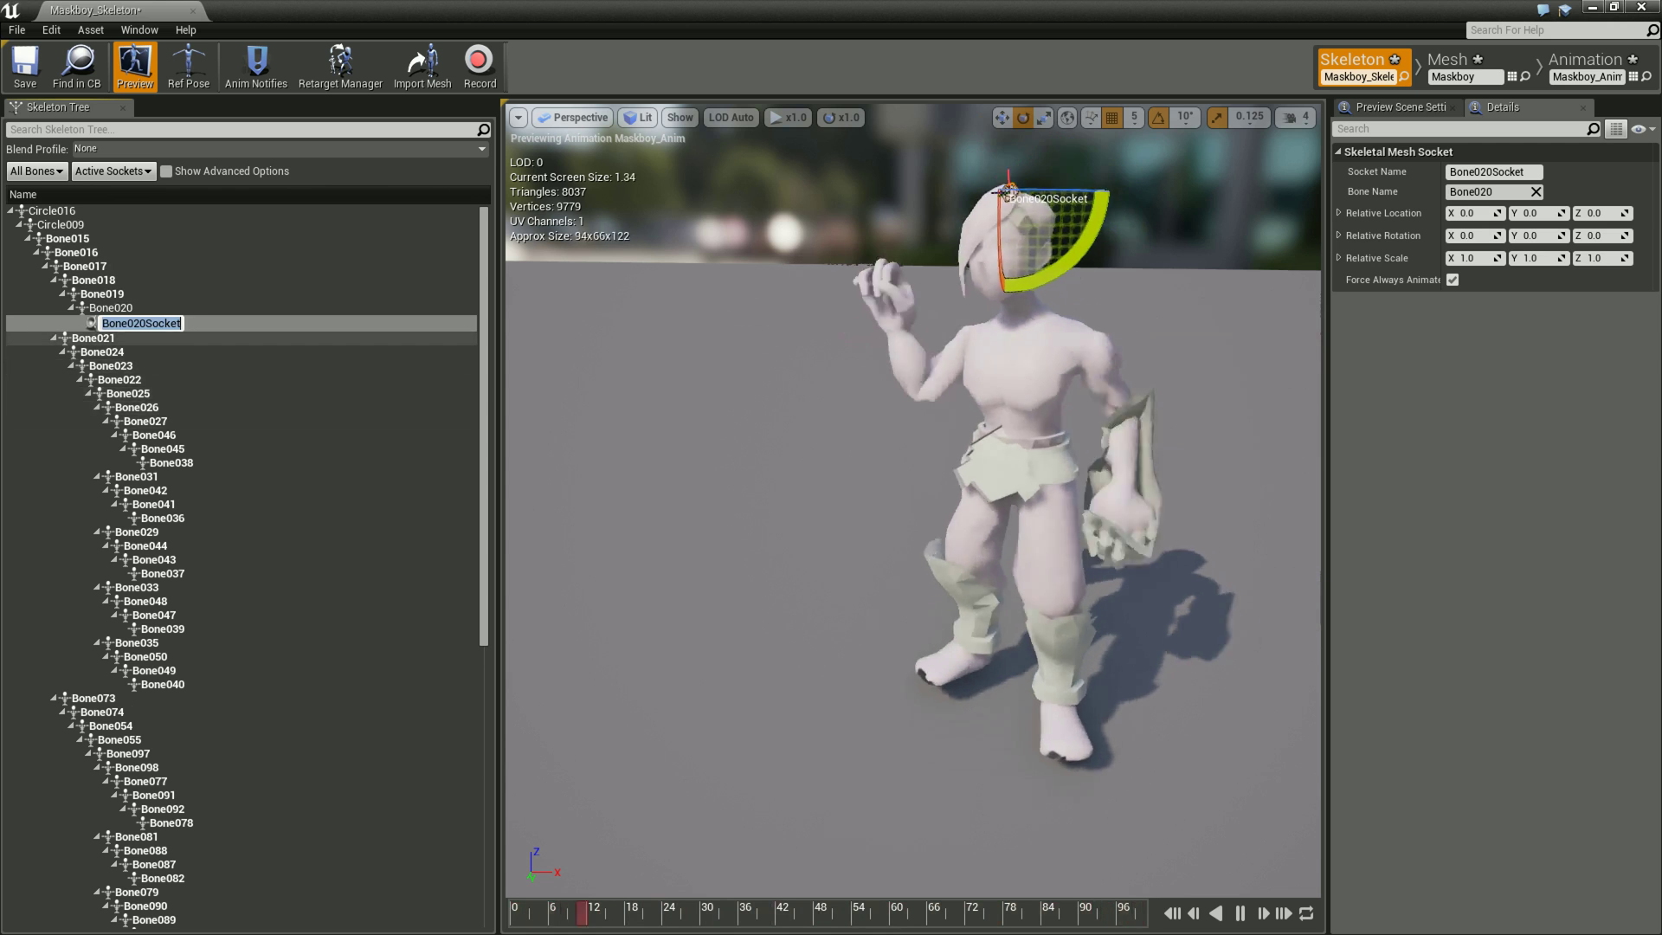
pyautogui.press('Return')
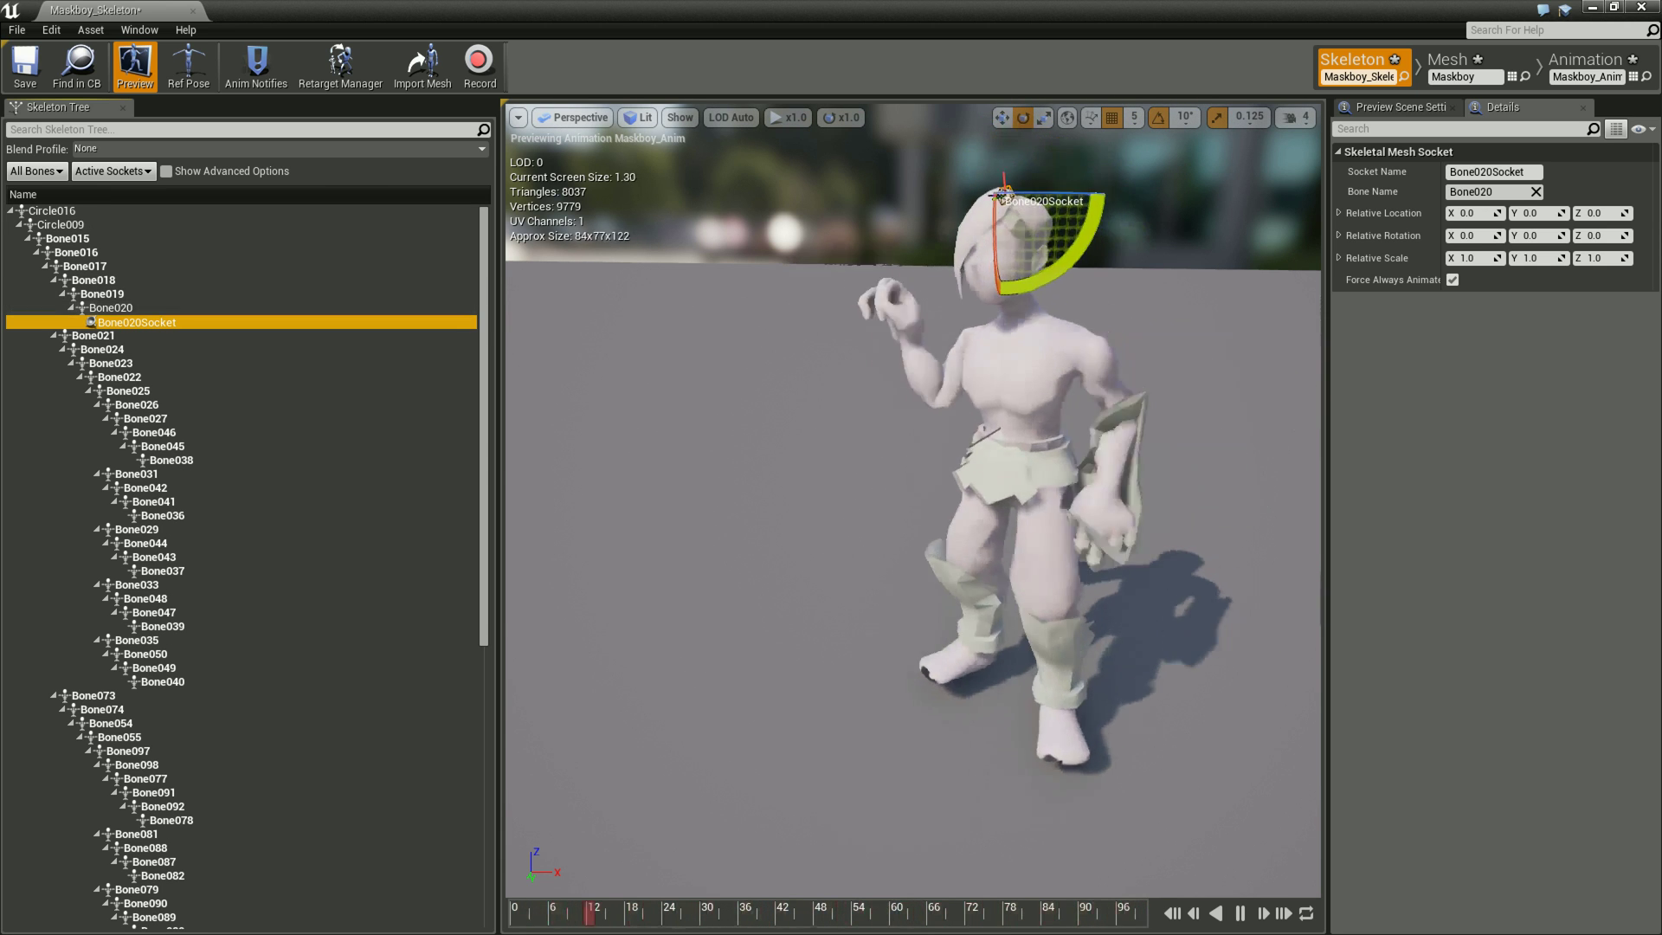
pyautogui.press('Delete')
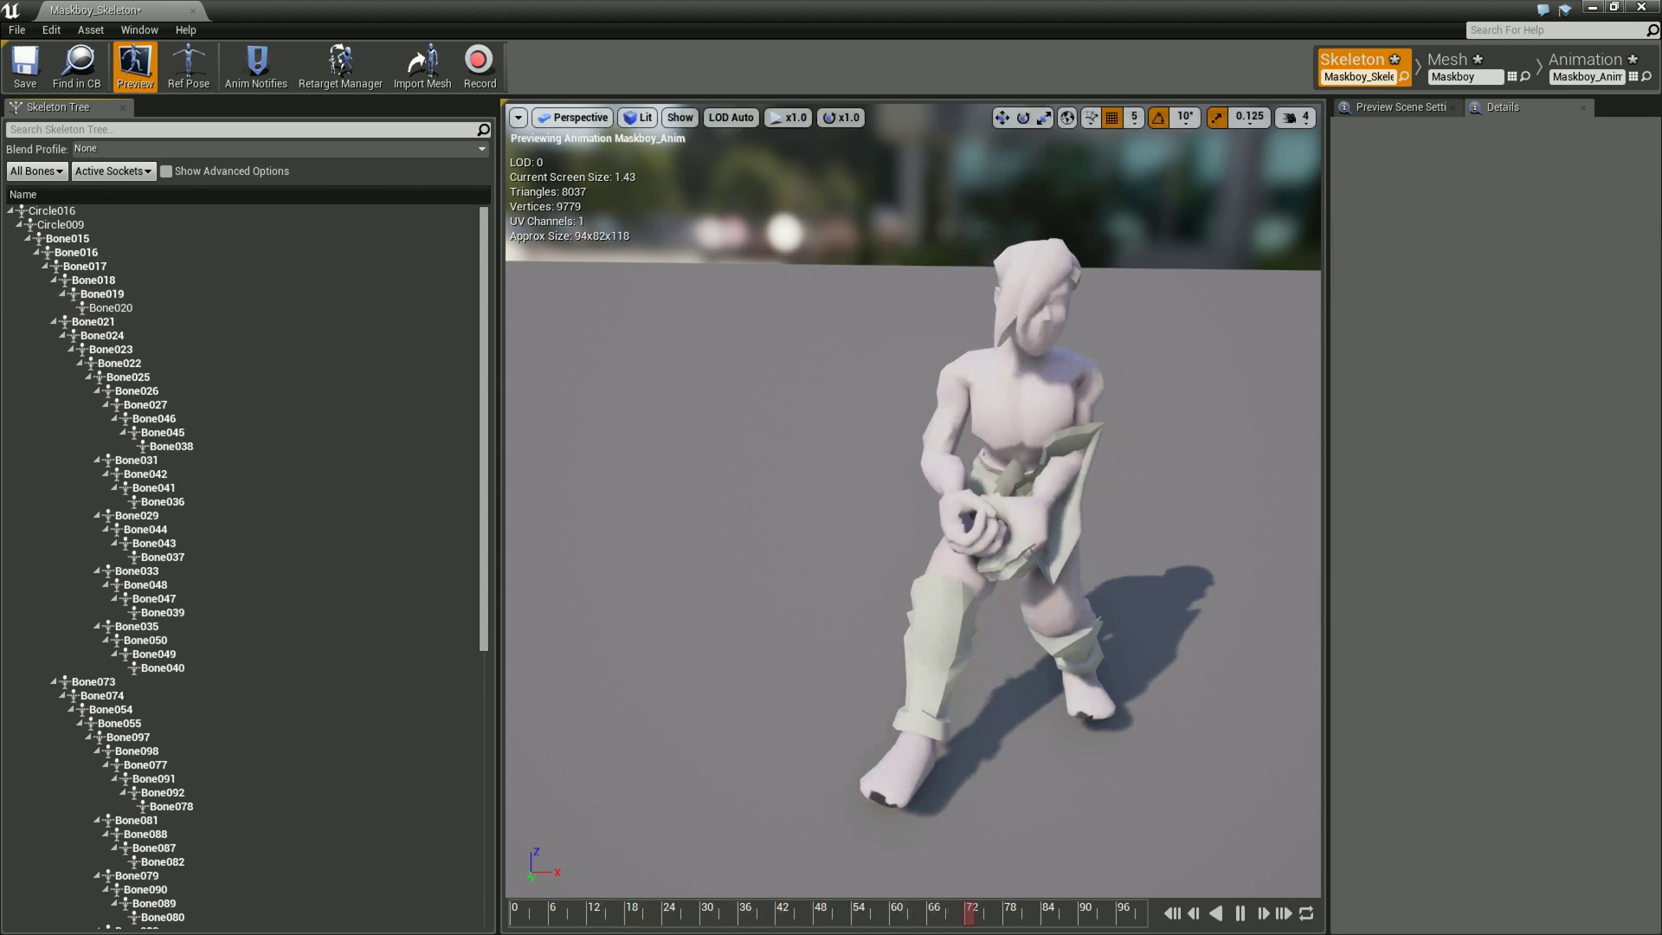
pyautogui.click(1593, 59)
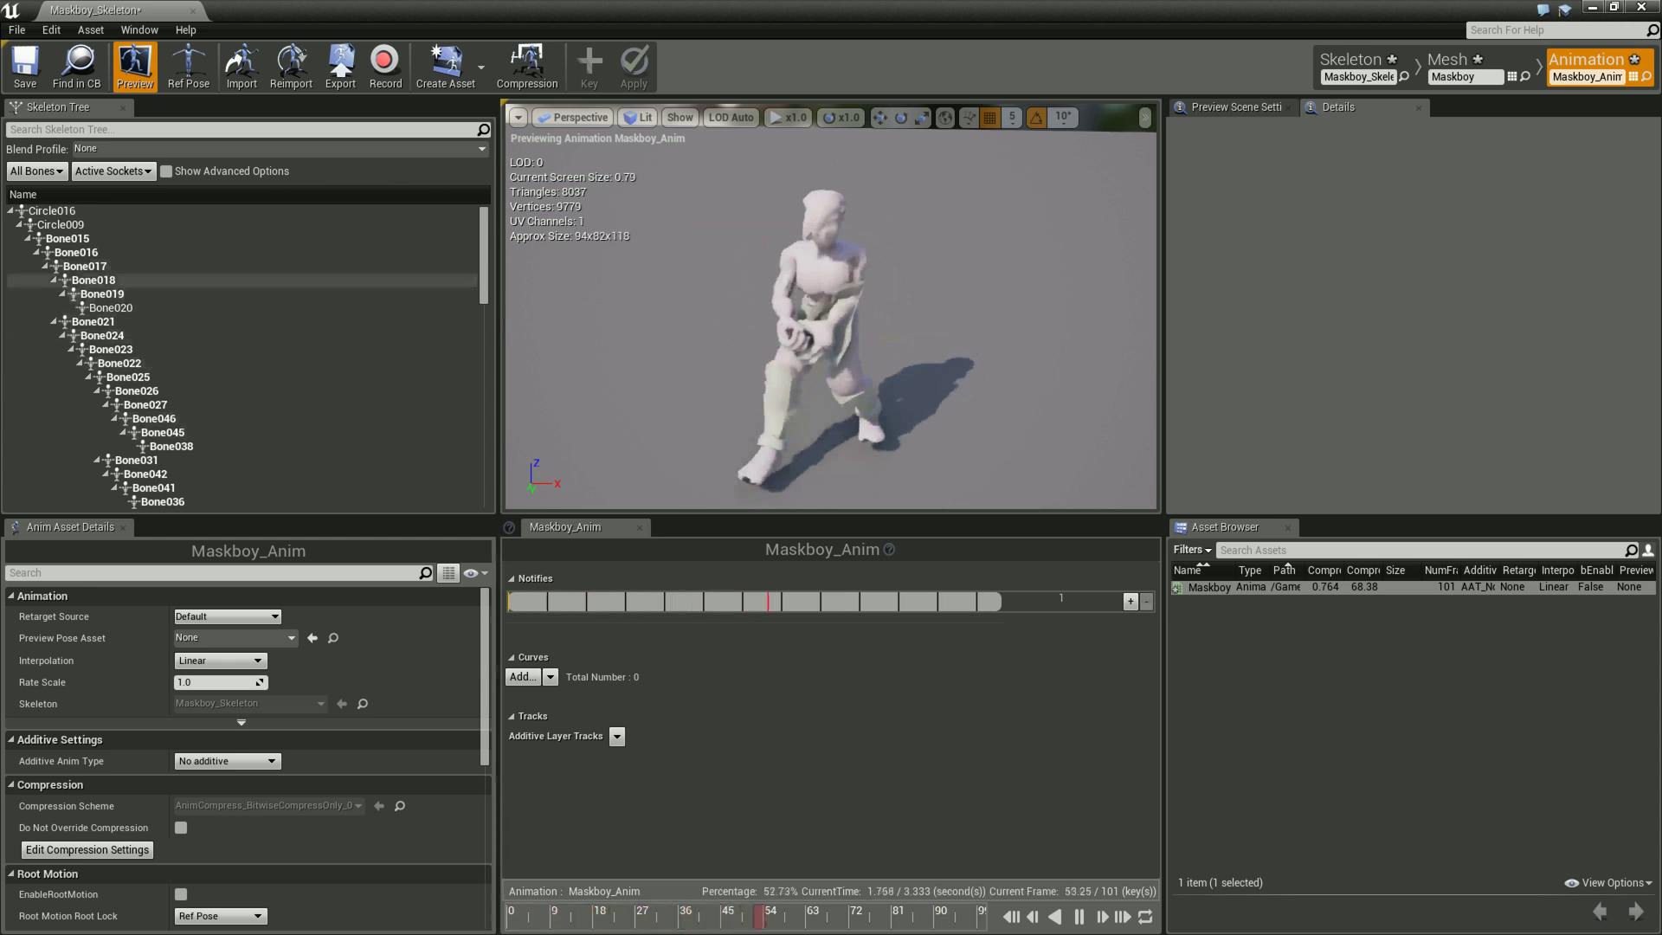
# Select Bone018, Bone046 and Bone038 to watch their motion, pausing at frame 25.50 before resuming.
pyautogui.click(94, 279)
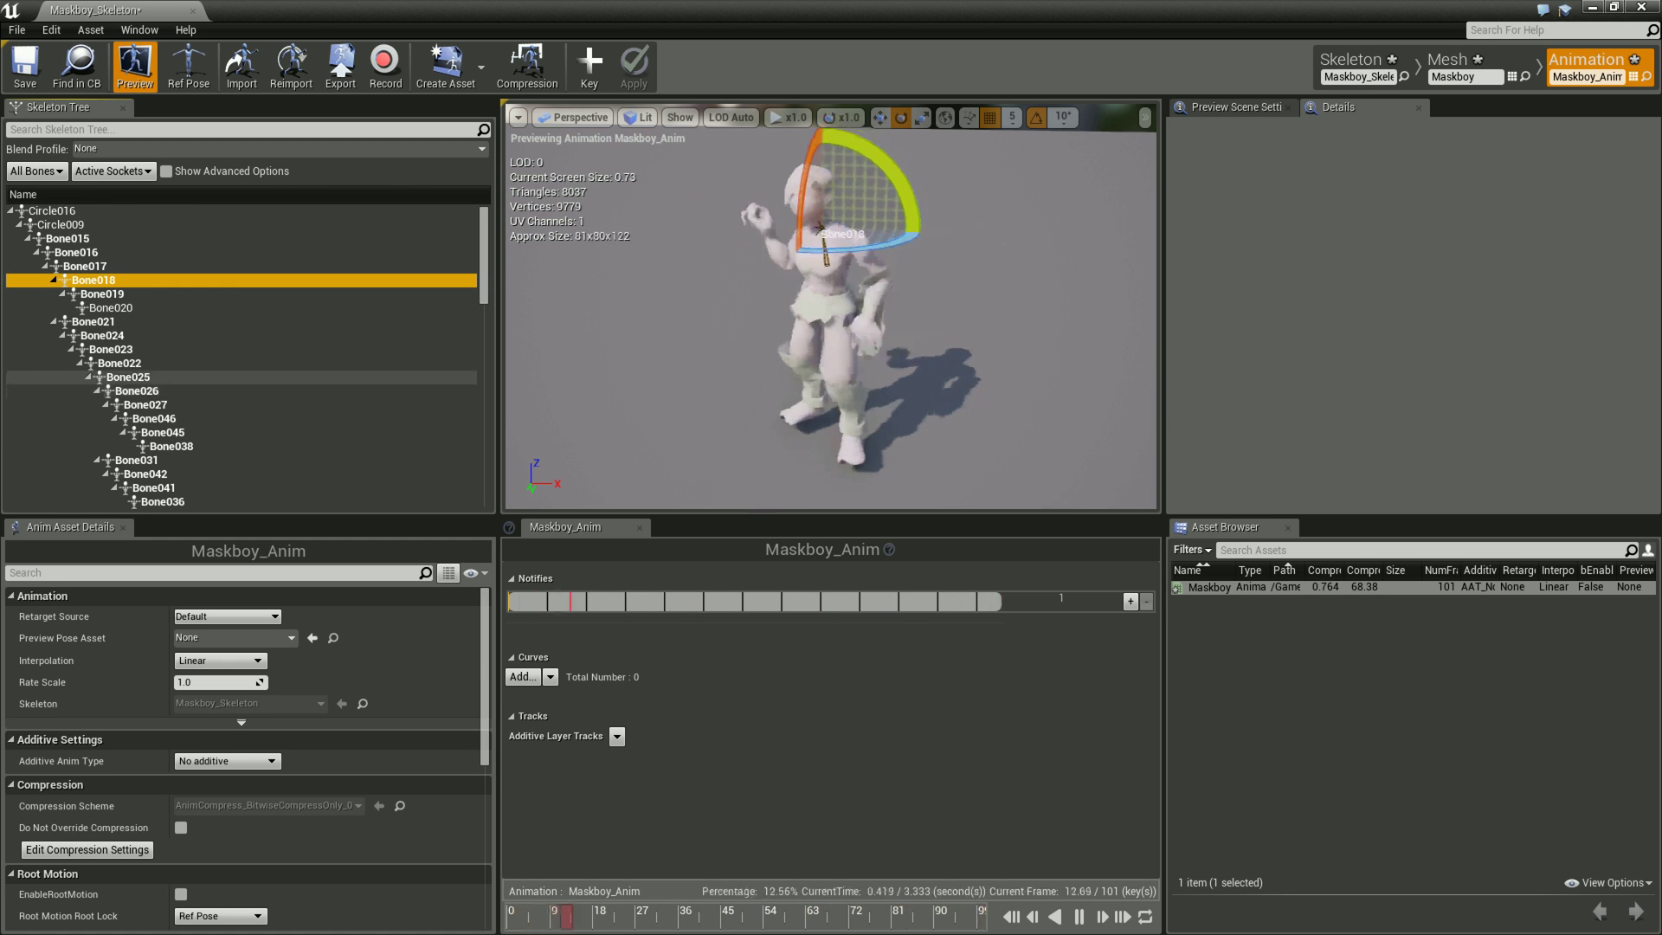
pyautogui.click(154, 419)
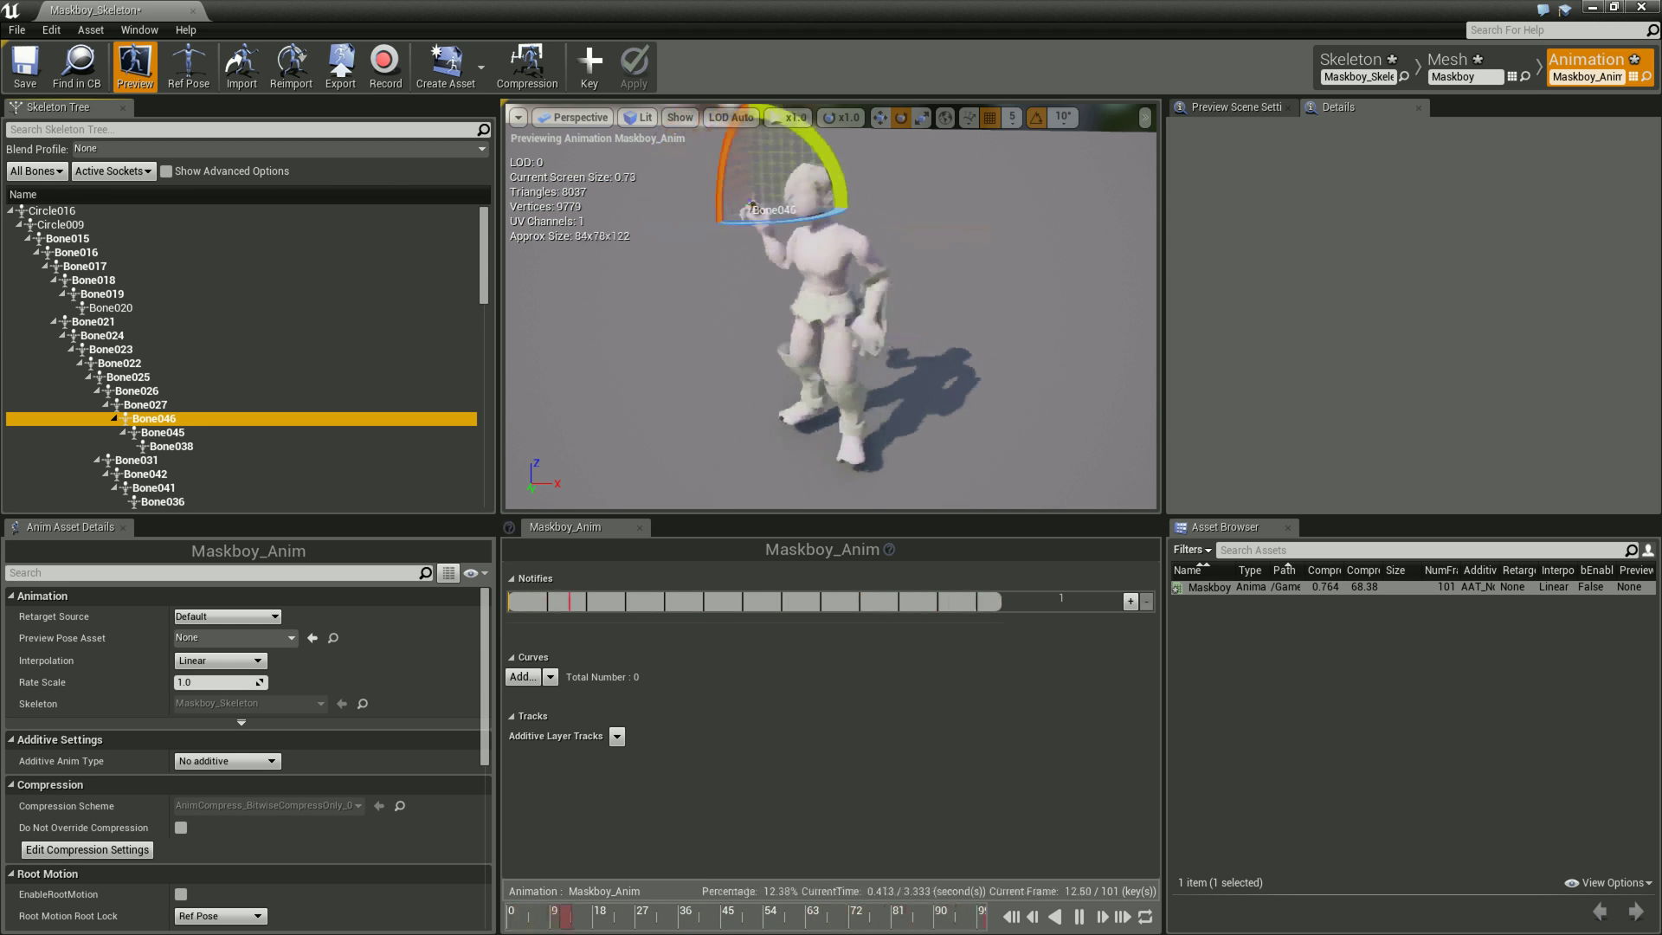
pyautogui.click(172, 446)
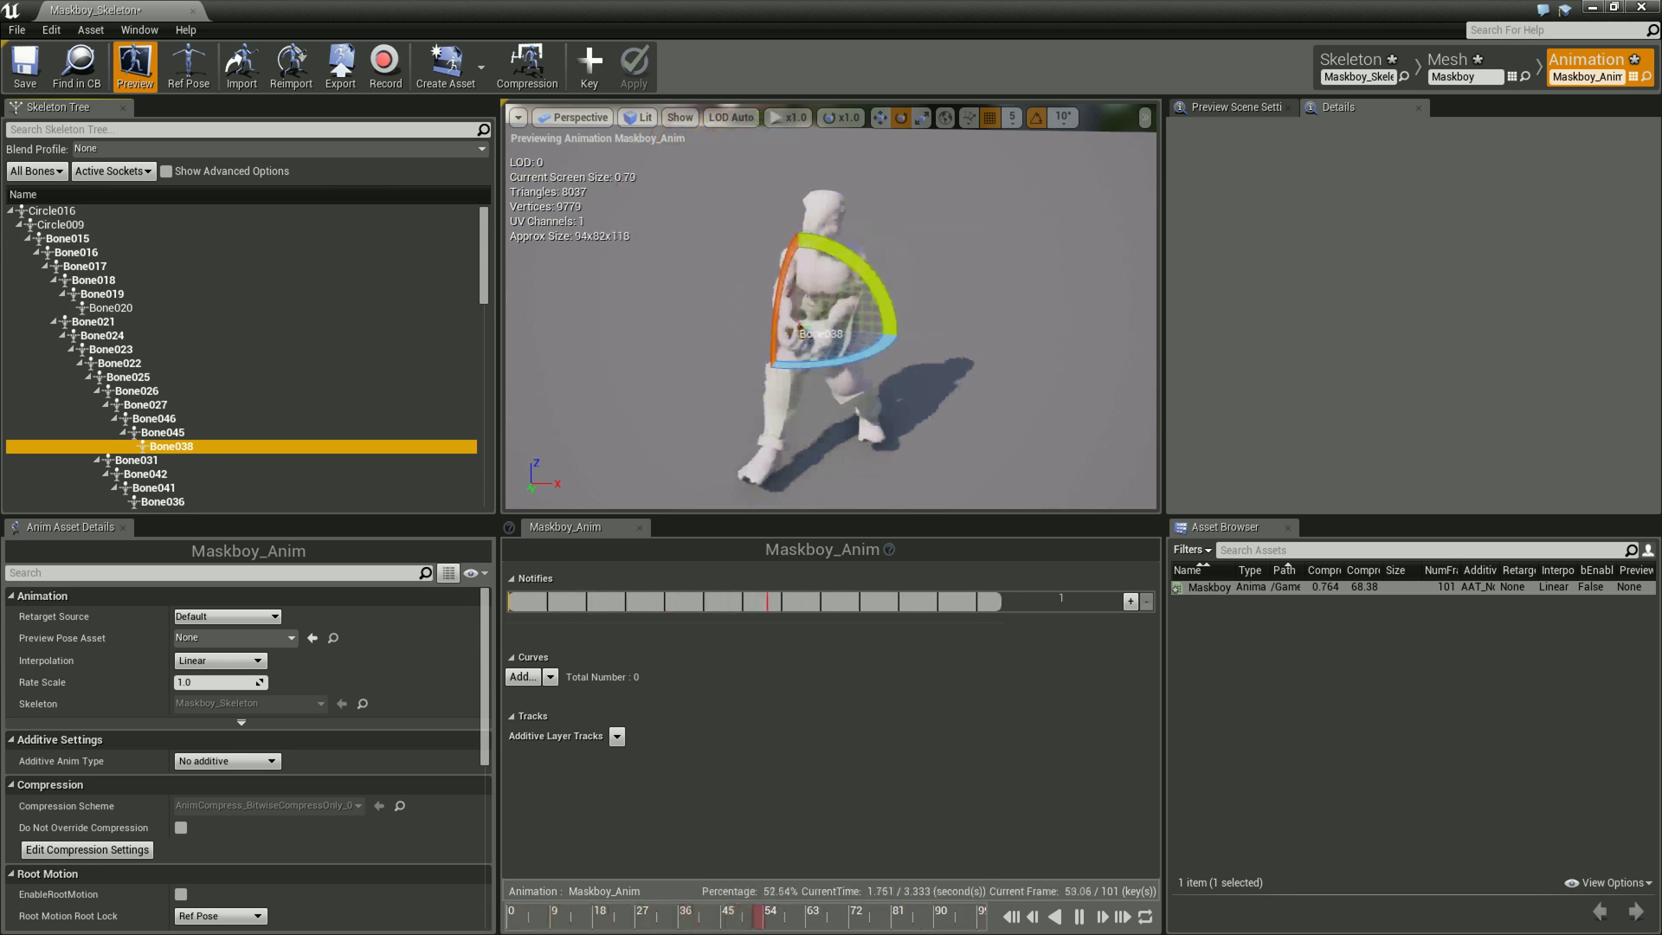
pyautogui.click(1079, 916)
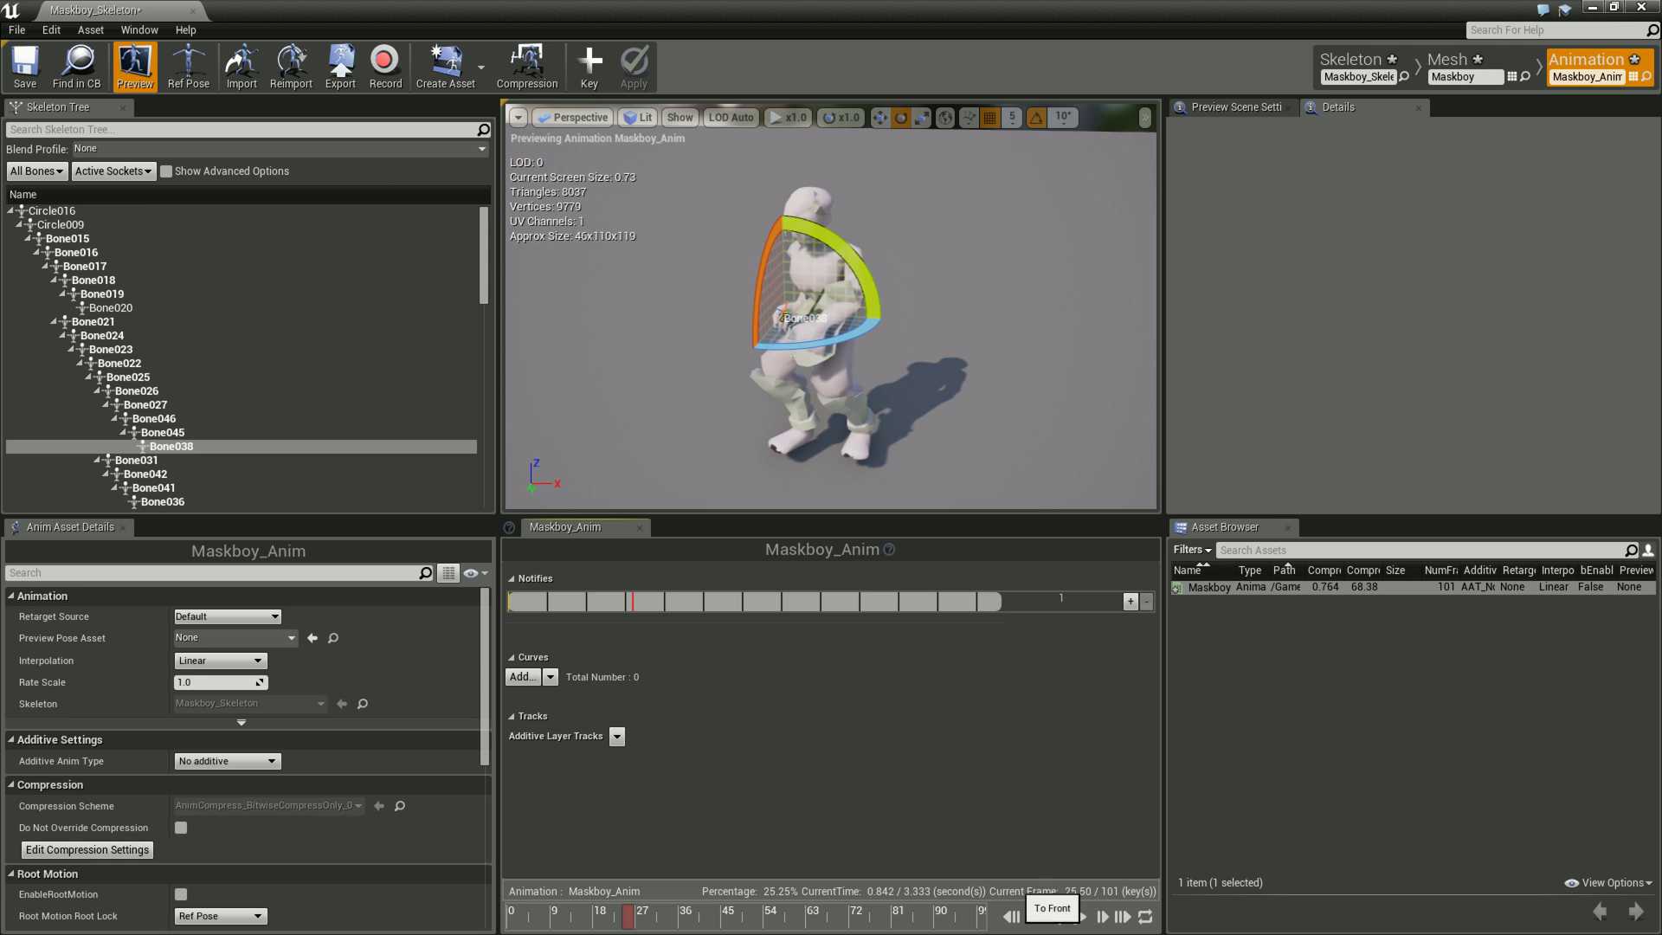
pyautogui.press('space')
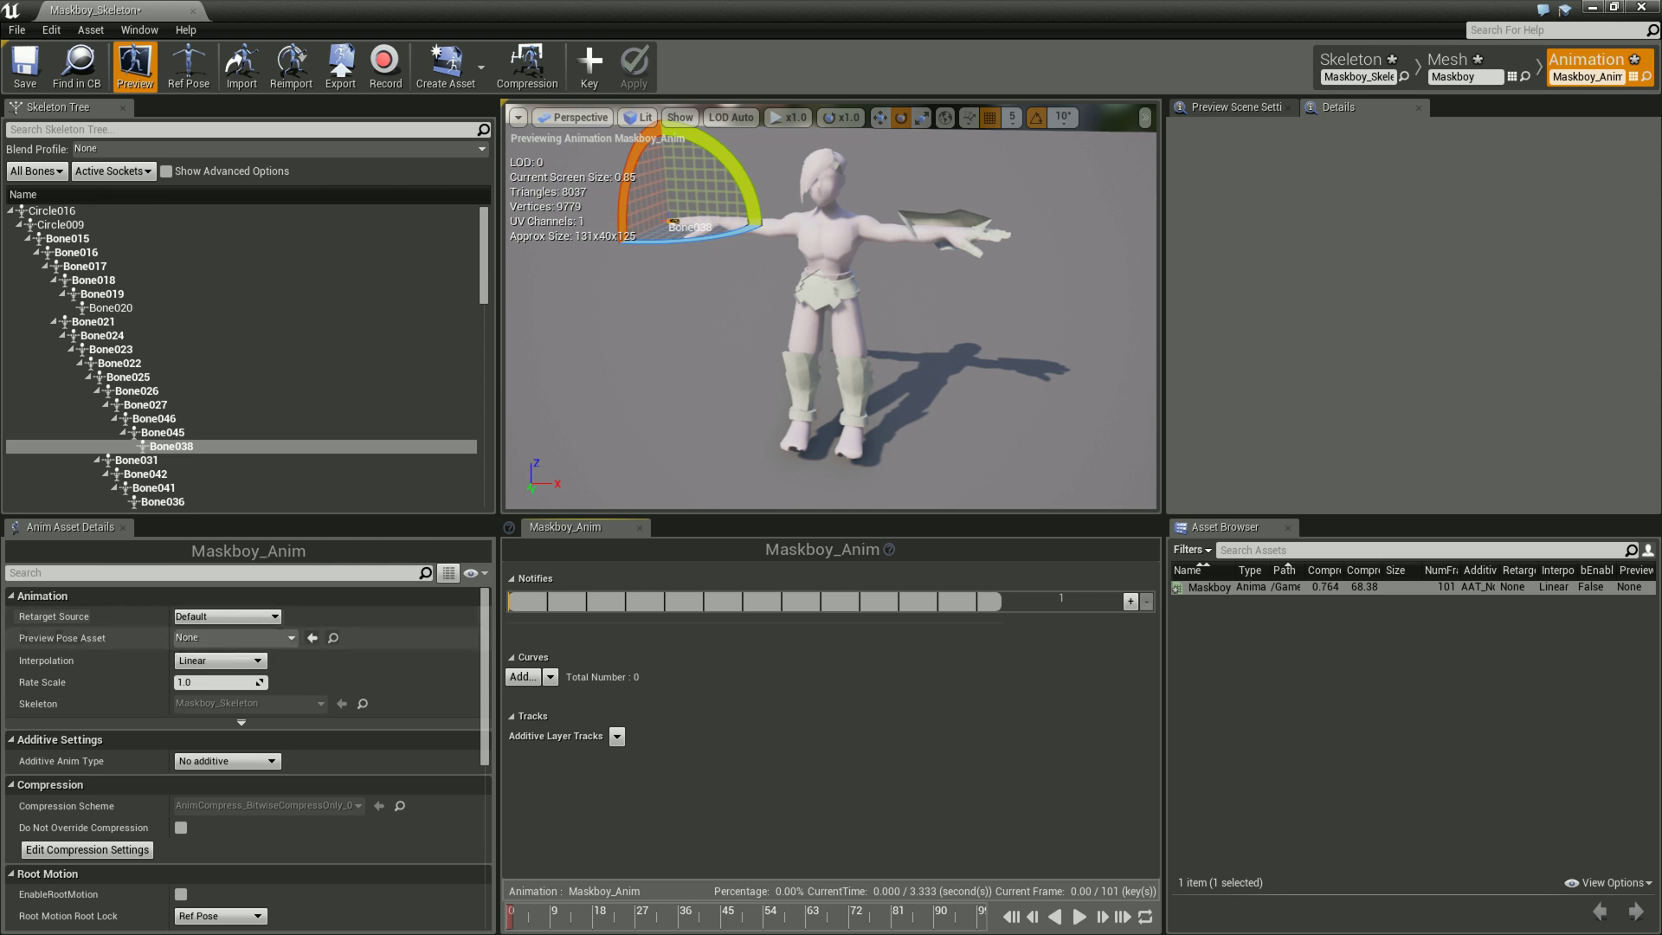
# Scroll the Anim Asset Details to review Maskboy_Anim's 101 frames, Linear interpolation and 1.0 rate scale.
pyautogui.scroll(-5, 259, 693)
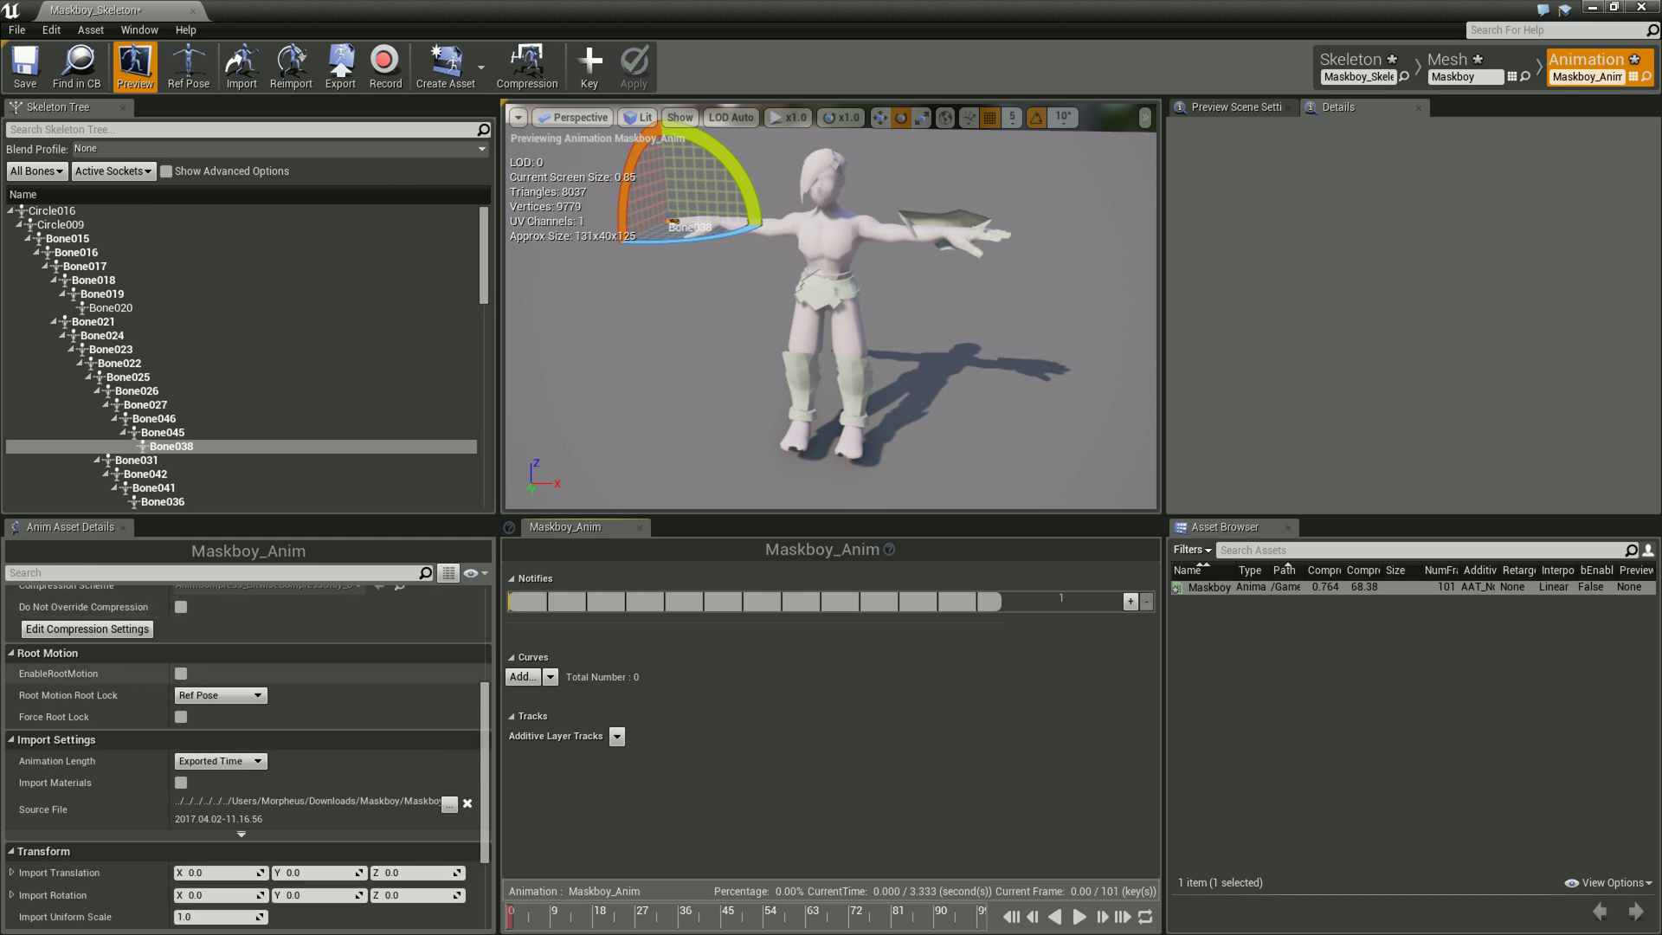
# Set Maskboy_Anim's interpolation to Step and play it briefly to preview the stepped motion.
pyautogui.scroll(3, 250, 753)
pyautogui.scroll(2, 249, 753)
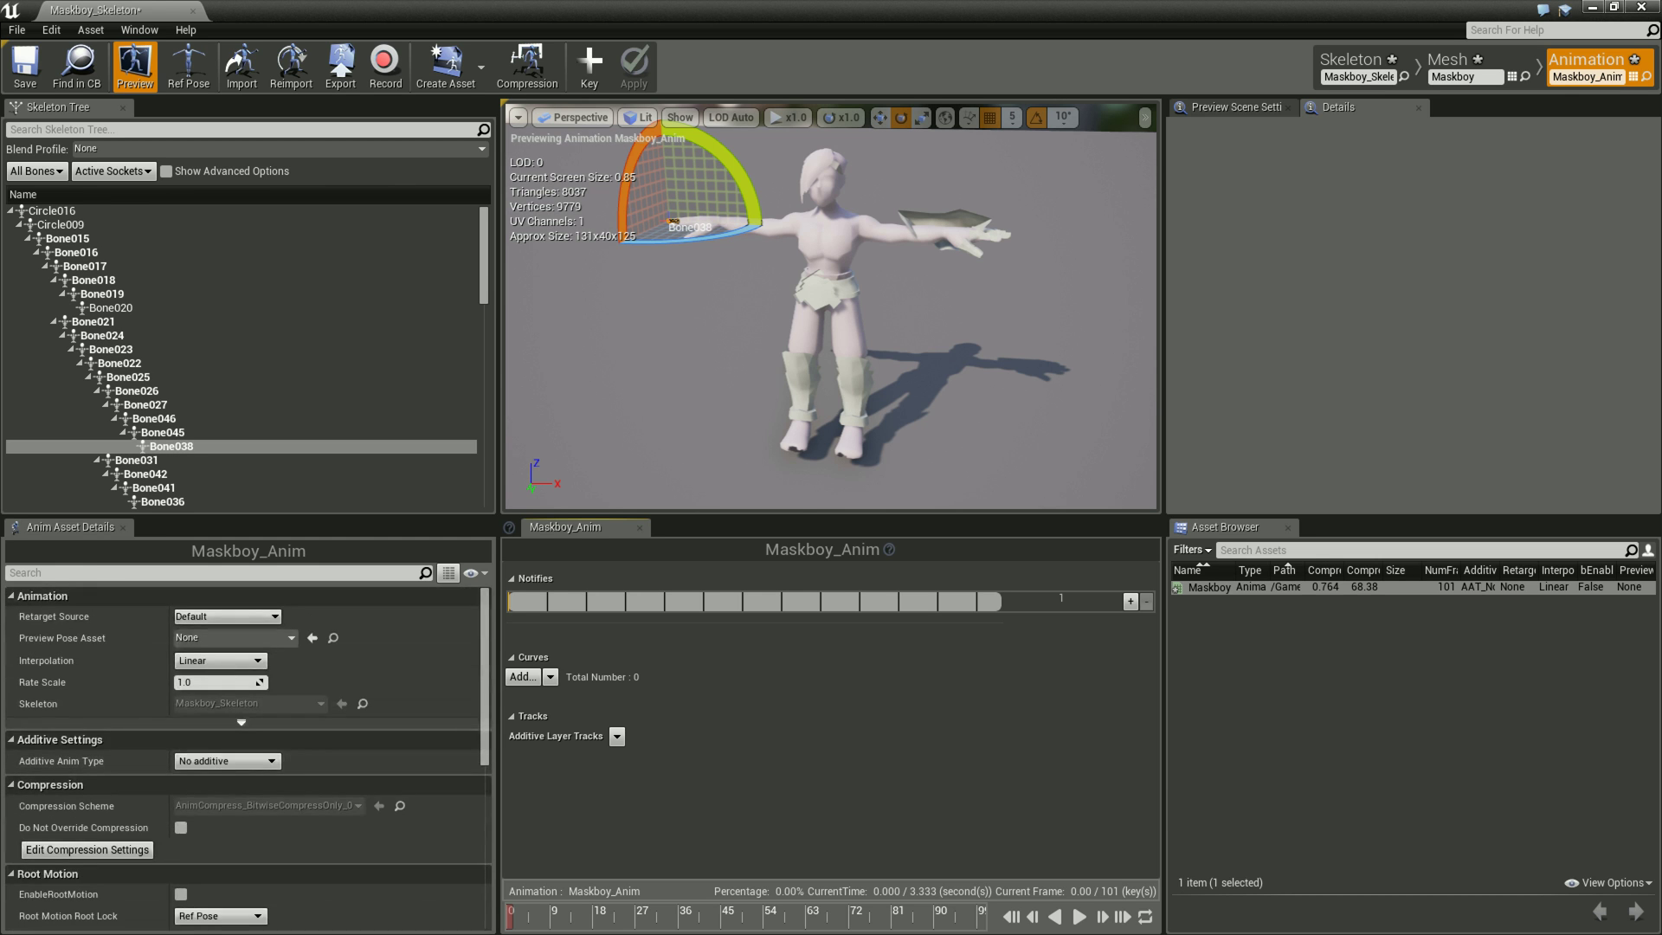
pyautogui.click(221, 660)
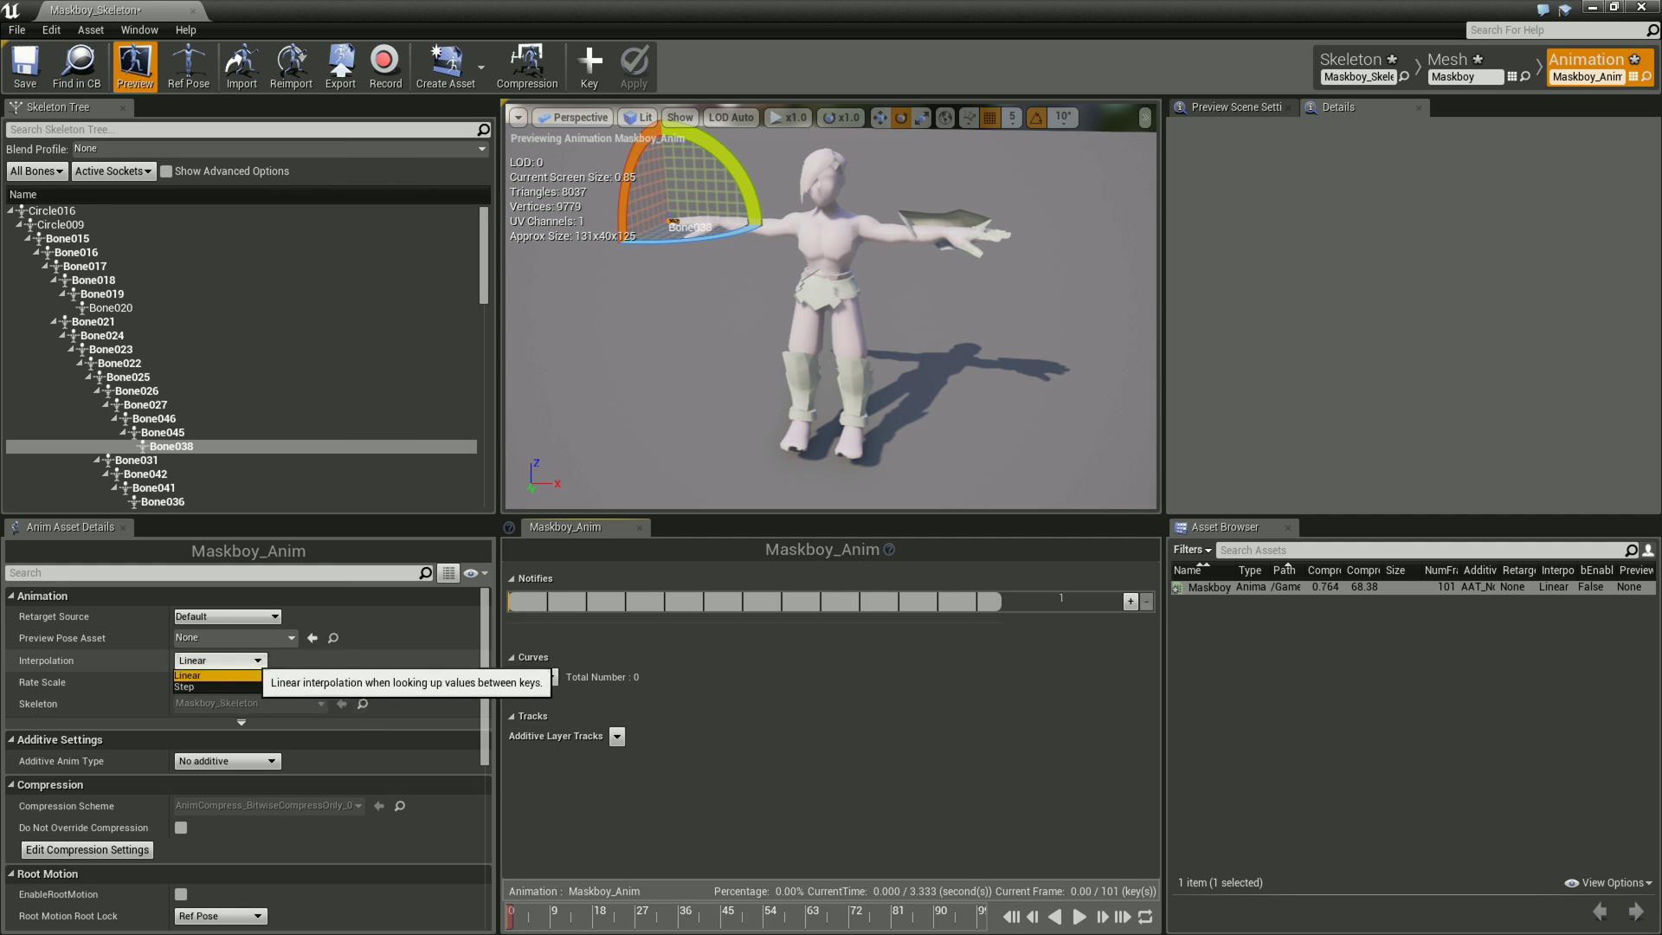
pyautogui.click(216, 686)
pyautogui.click(1079, 916)
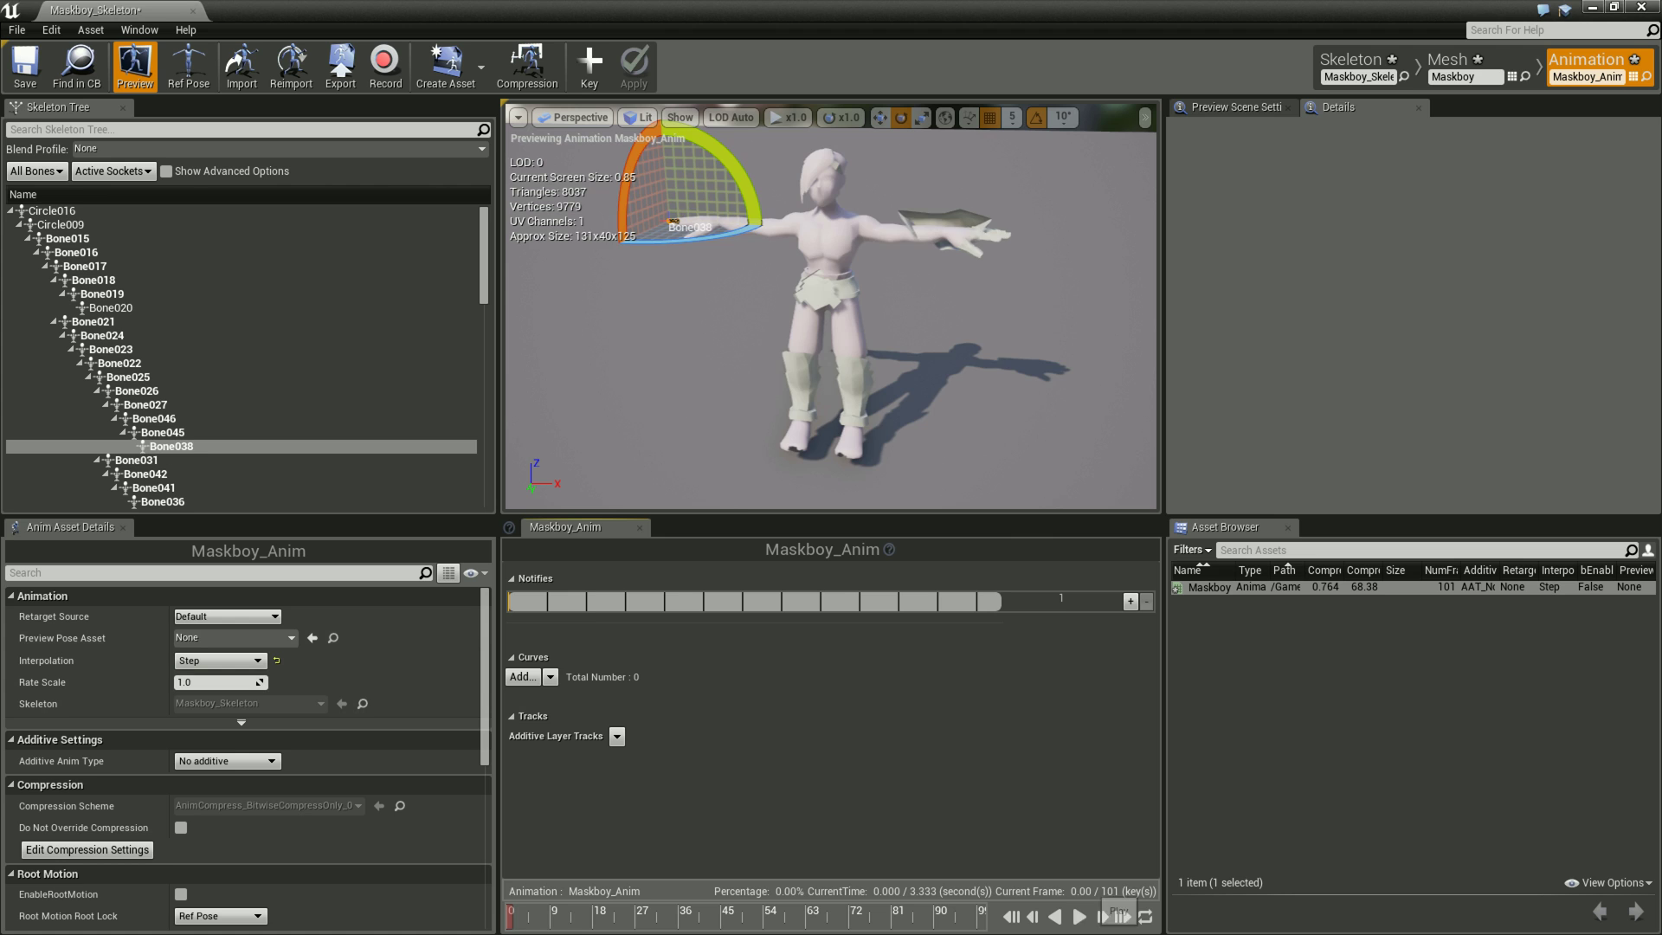
pyautogui.click(1079, 915)
# Restore the interpolation to Linear and clear the bone selection.
pyautogui.click(221, 661)
pyautogui.click(188, 675)
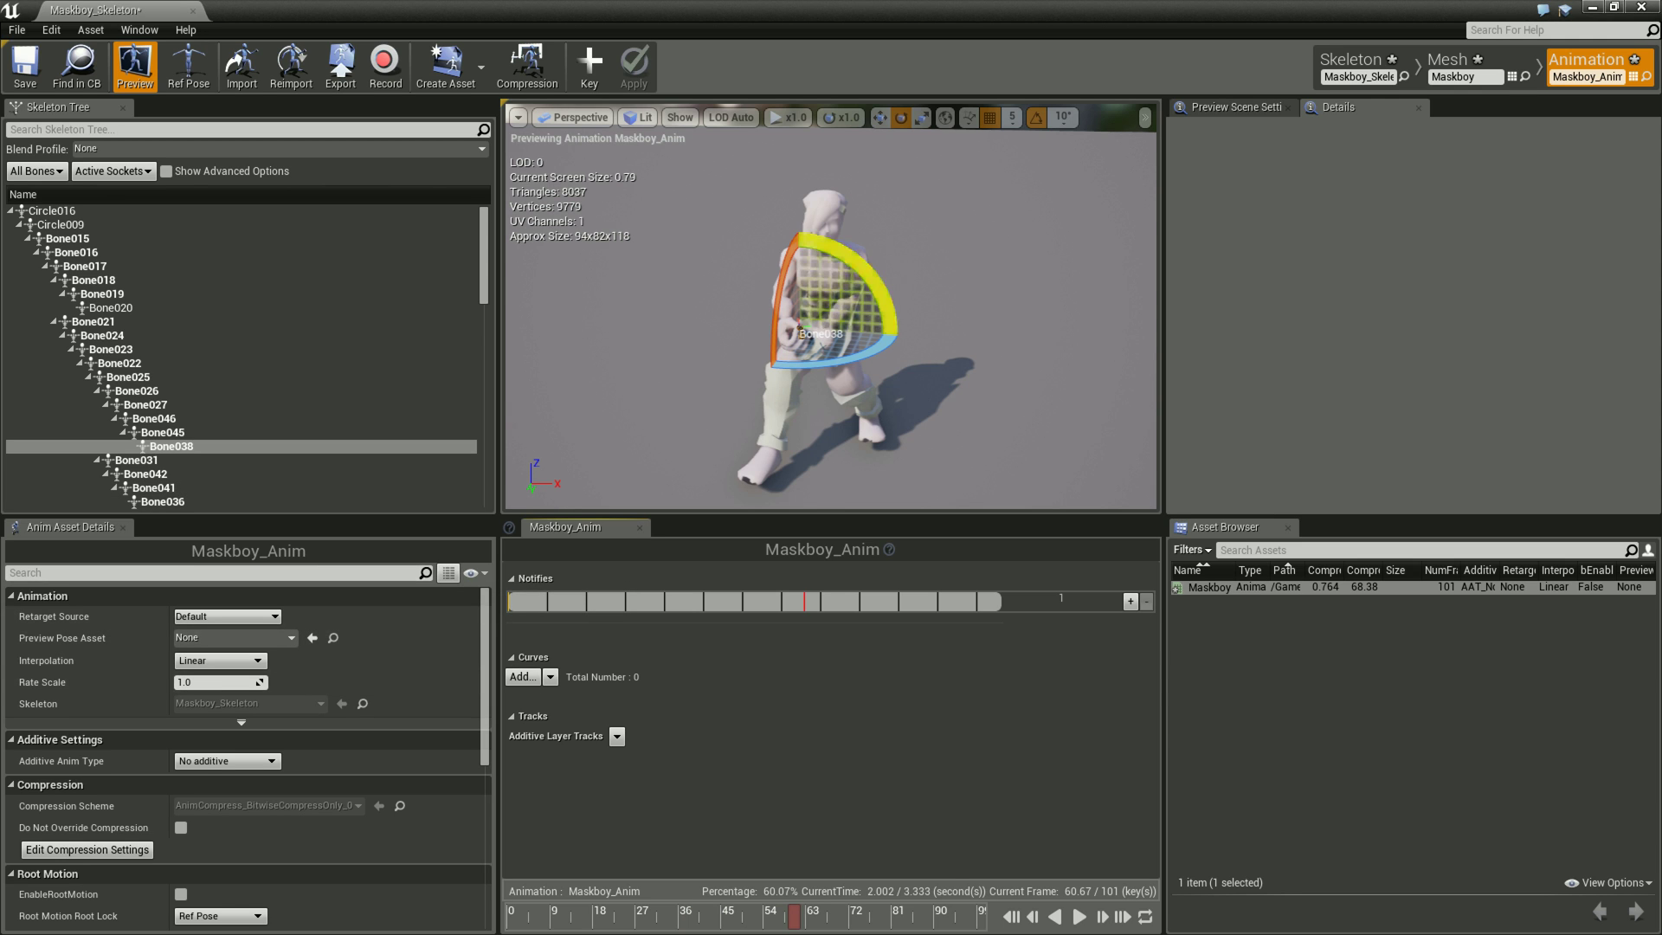
pyautogui.click(995, 389)
# Orbit to a closer frontal view and check the Preview Scene Settings: Default profile, lights 2.62 and 0.88.
pyautogui.moveTo(996, 389)
pyautogui.mouseDown()
pyautogui.moveTo(1082, 381)
pyautogui.moveTo(1064, 381)
pyautogui.mouseUp()
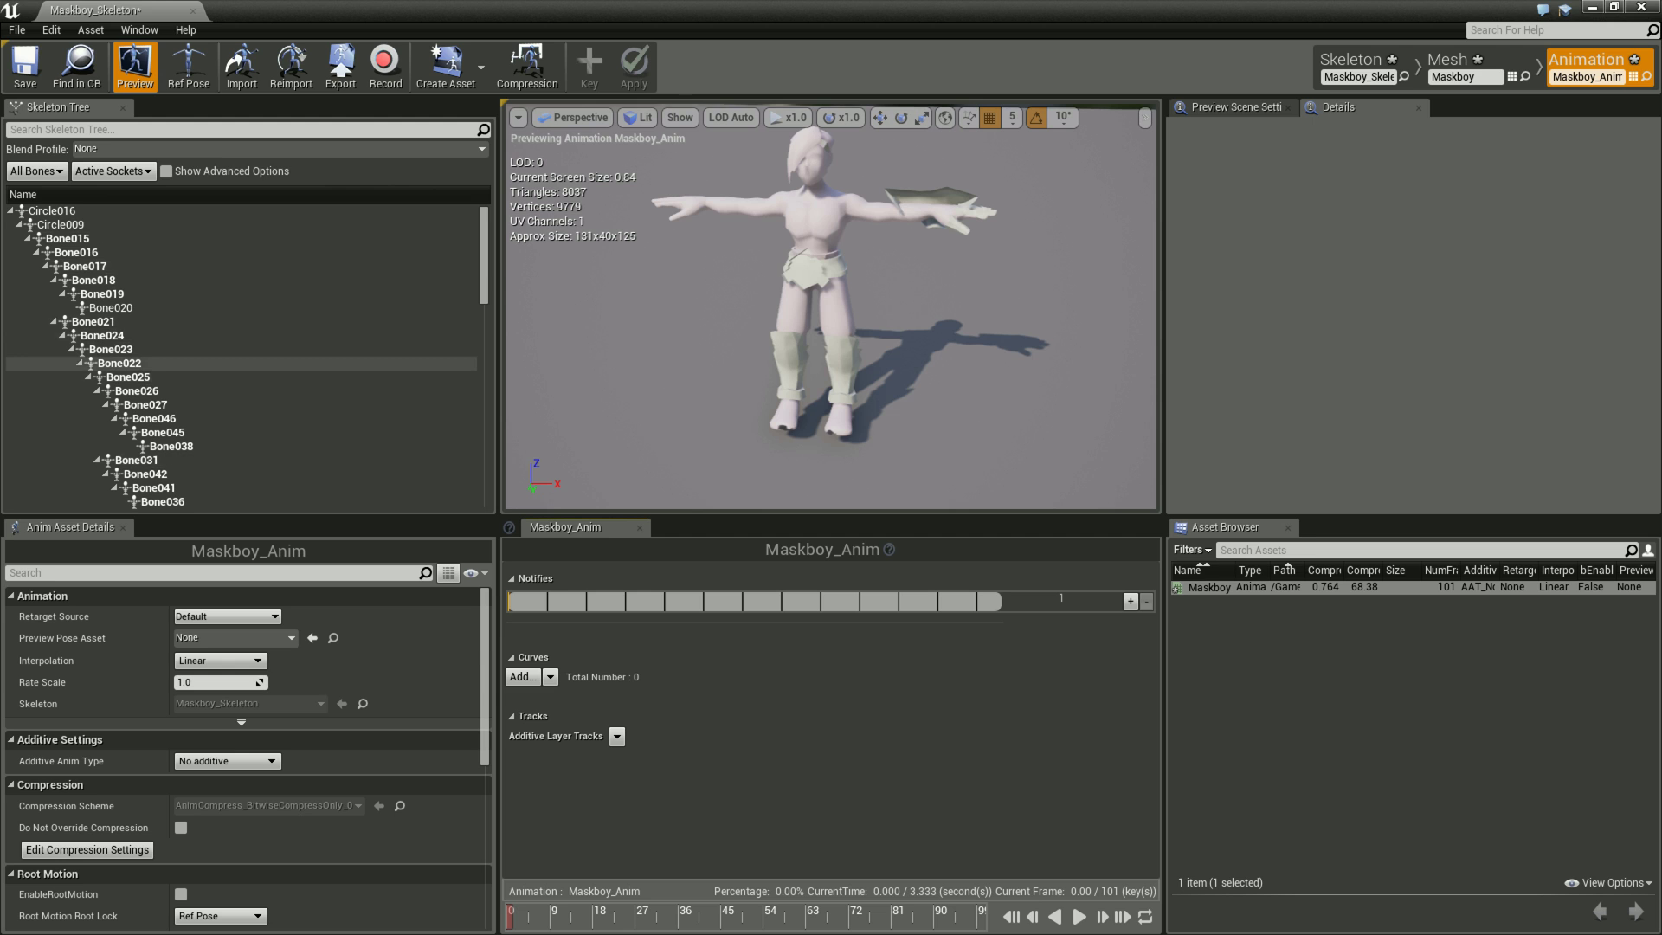
pyautogui.scroll(-4, 242, 736)
pyautogui.scroll(-3, 242, 736)
pyautogui.scroll(-3, 242, 736)
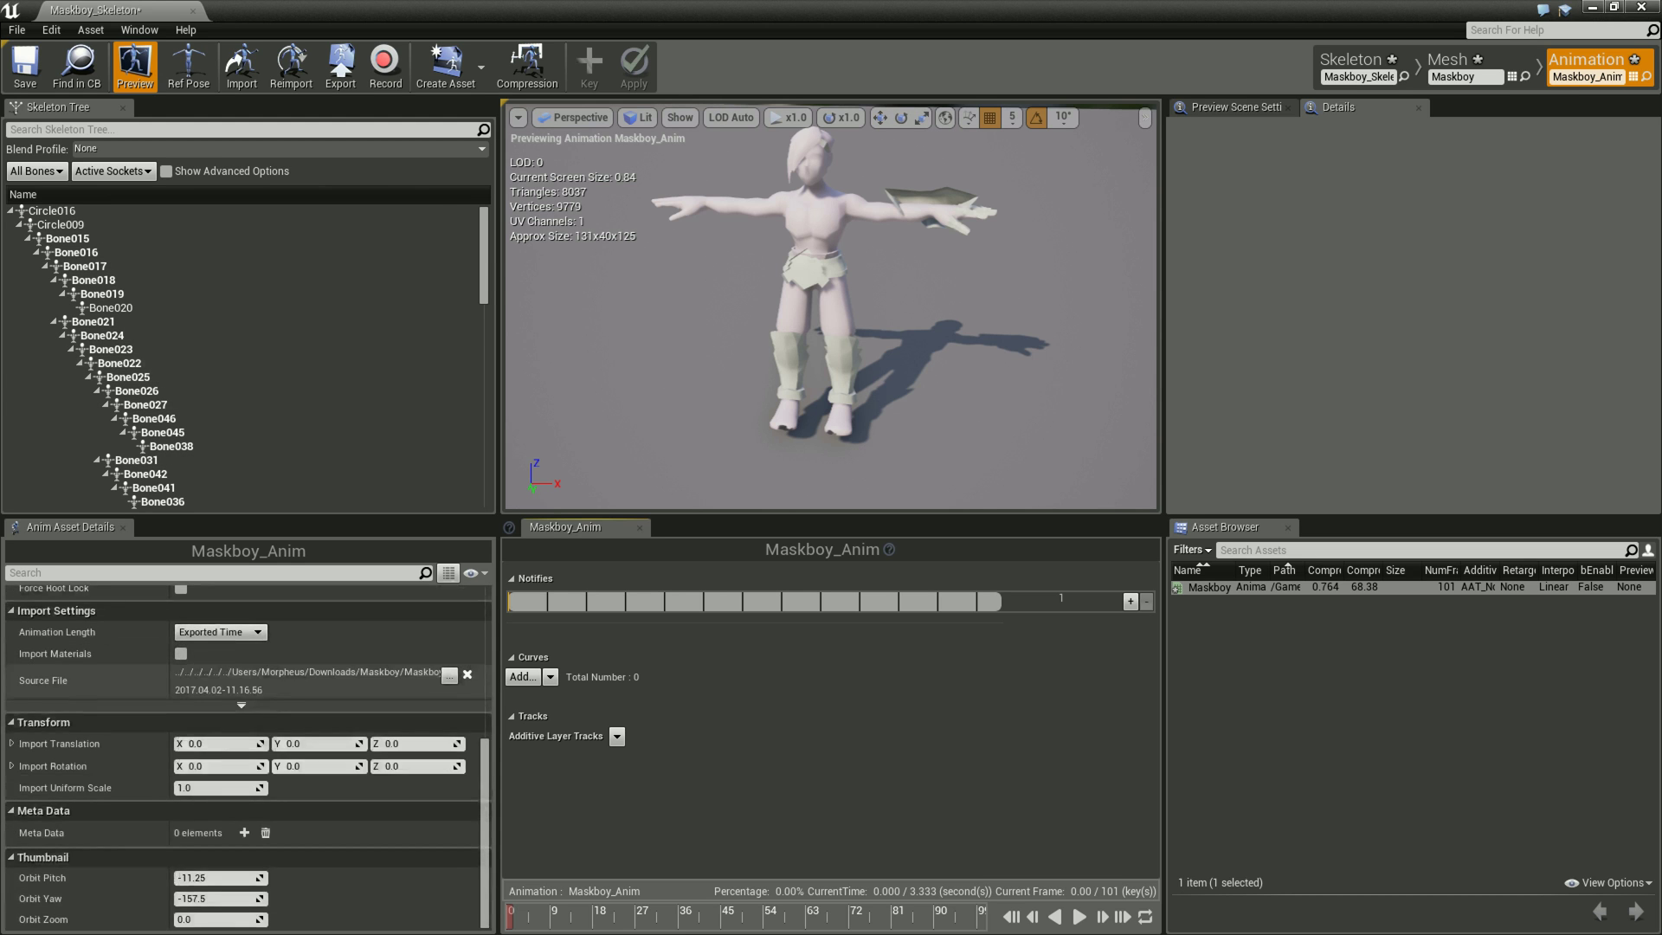
pyautogui.scroll(5, 243, 736)
pyautogui.scroll(5, 242, 736)
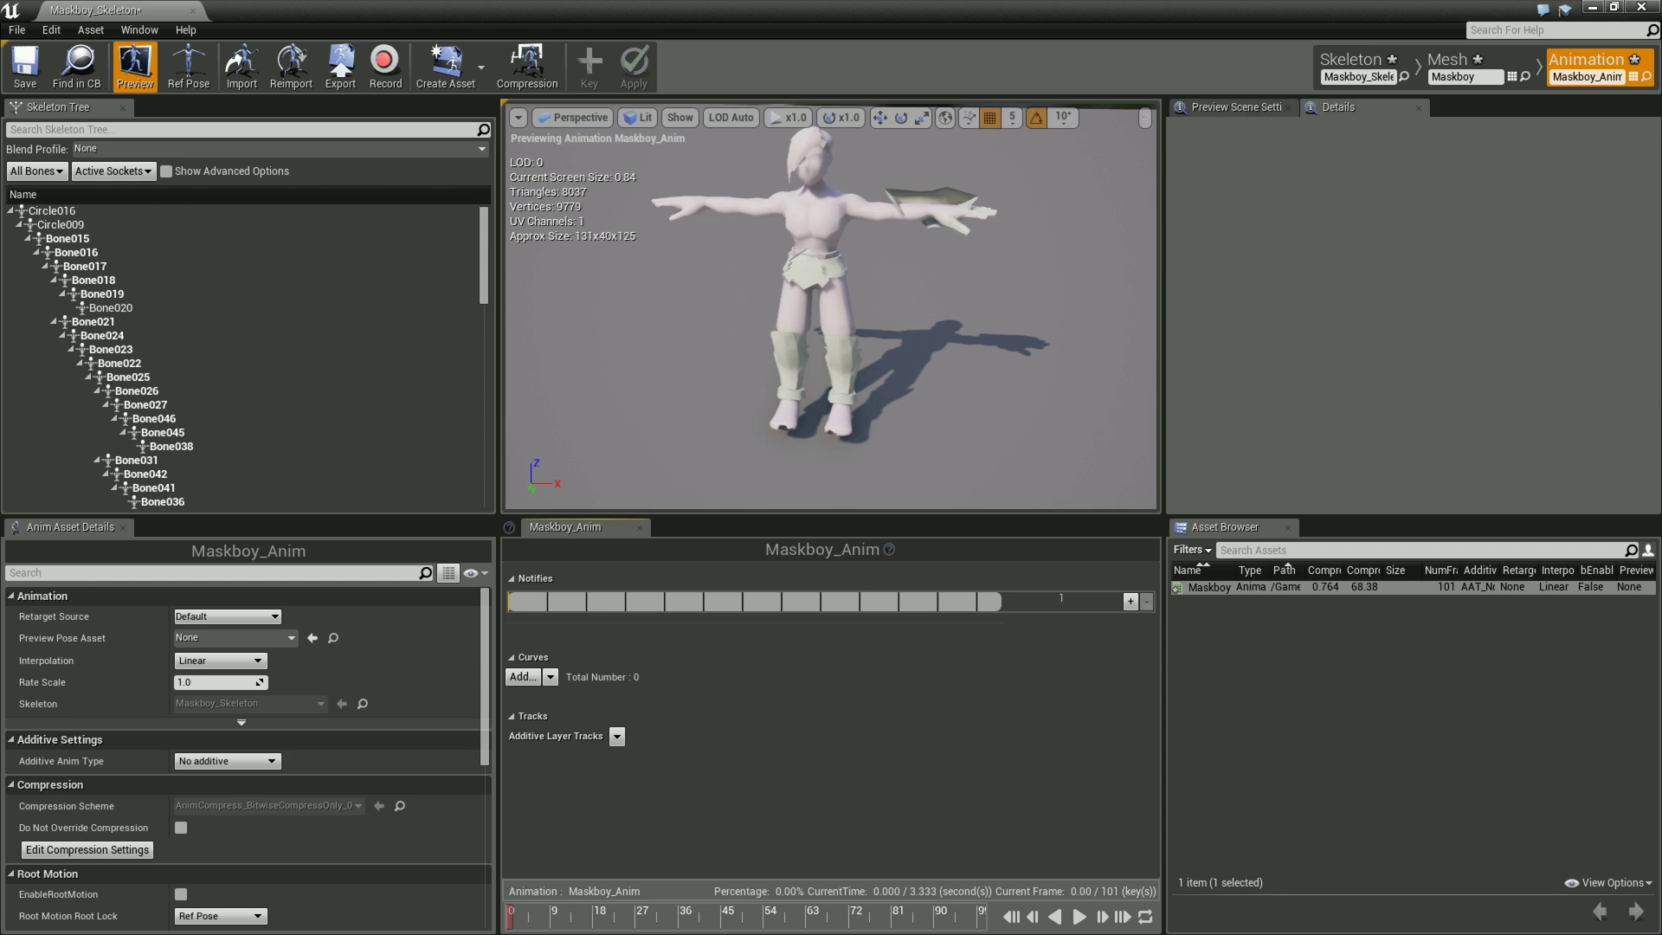
pyautogui.click(1236, 106)
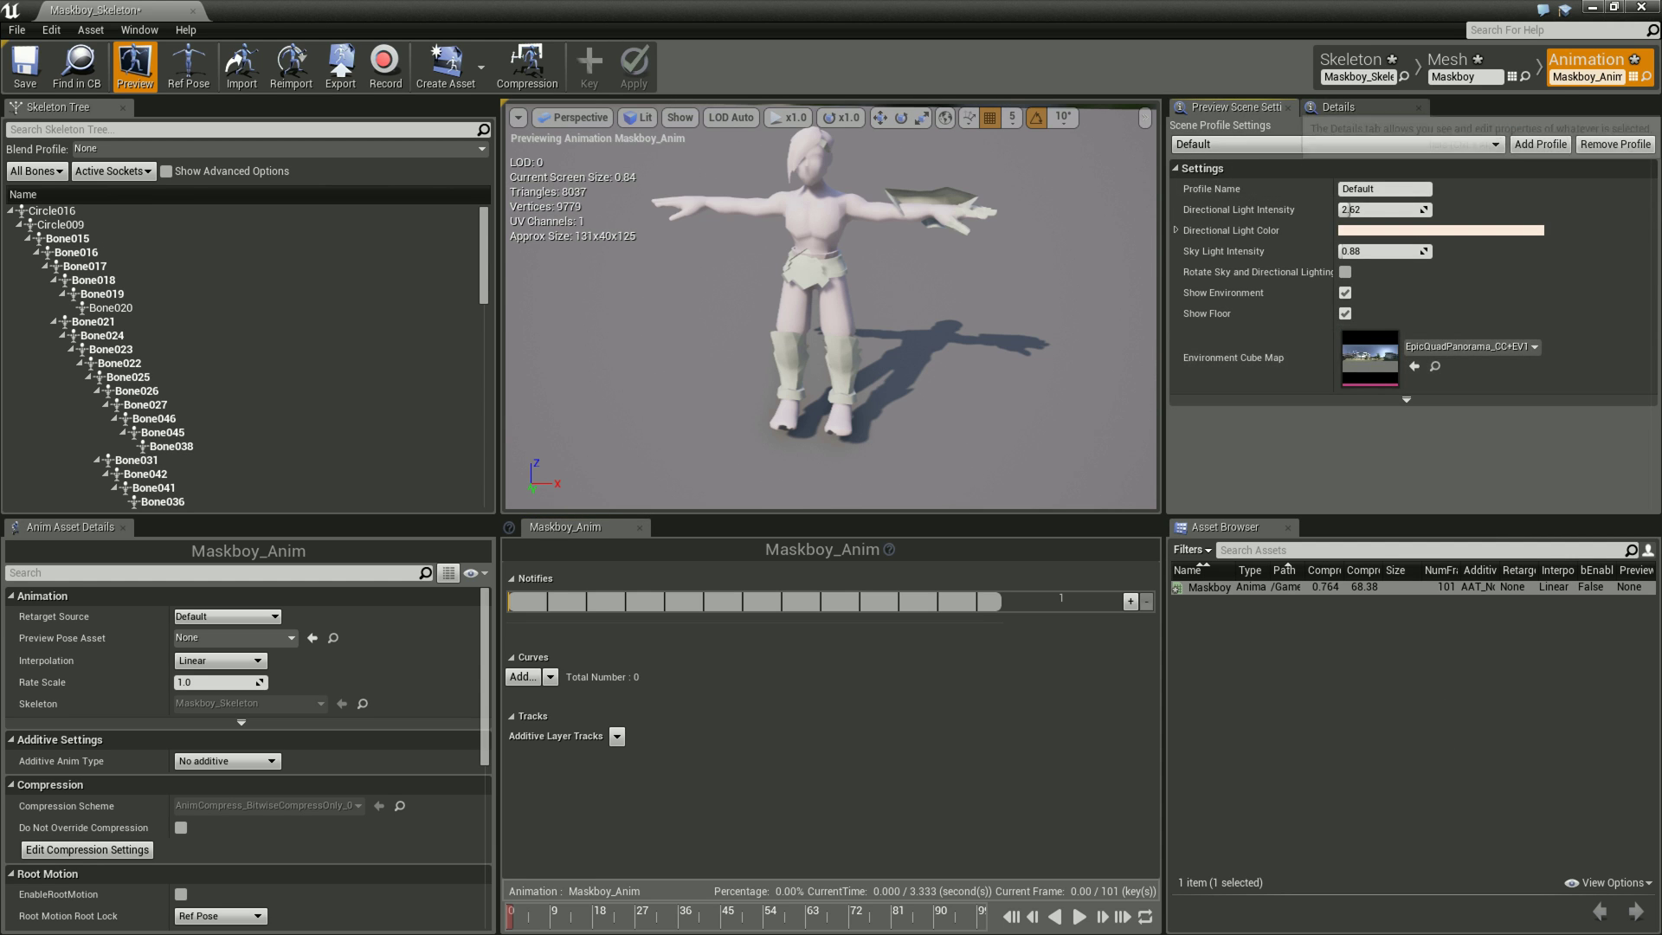
pyautogui.click(1339, 106)
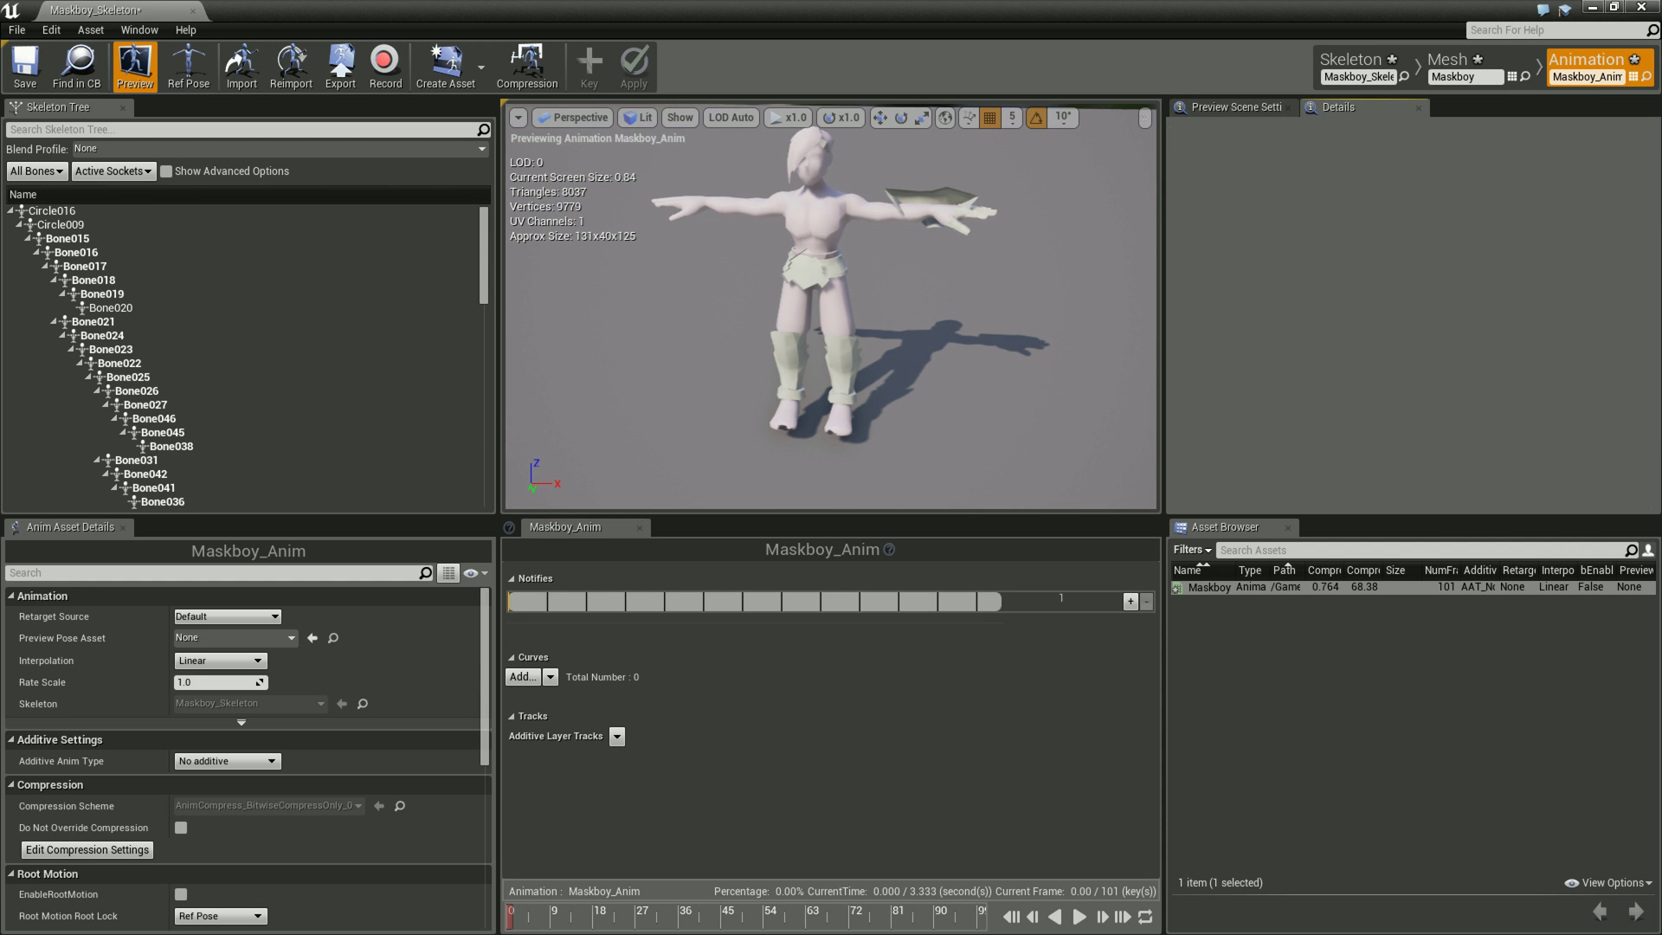